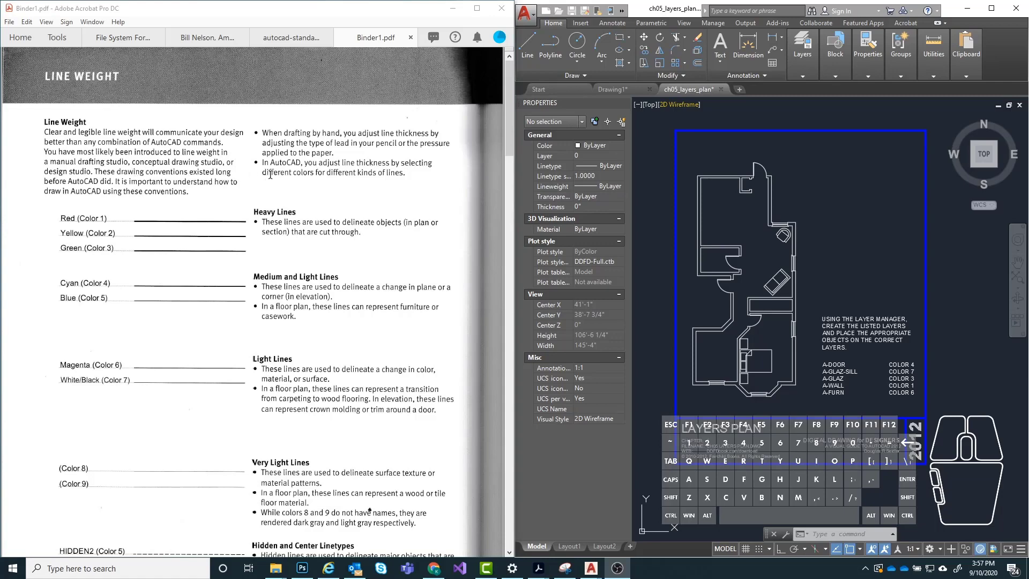
- Read the Line Weight page on colors 1 to 9 for heavy to very light lines and the hidden and center linetypes
{"action": "scroll", "coordinate": [270, 172], "scroll_direction": "down", "scroll_amount": 1}
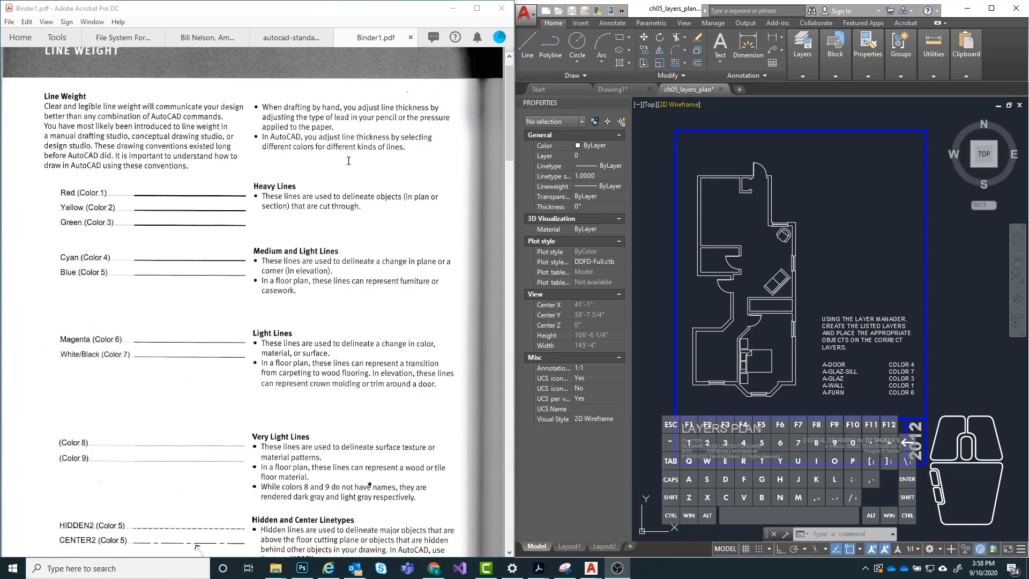
{"action": "scroll", "coordinate": [391, 163], "scroll_direction": "down", "scroll_amount": 1}
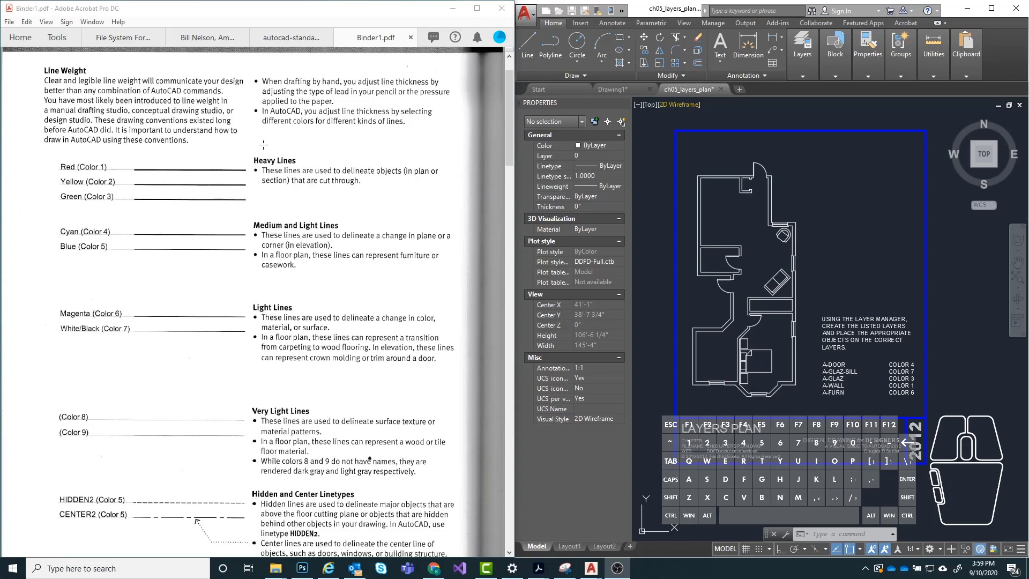
{"action": "scroll", "coordinate": [364, 134], "scroll_direction": "down", "scroll_amount": 1}
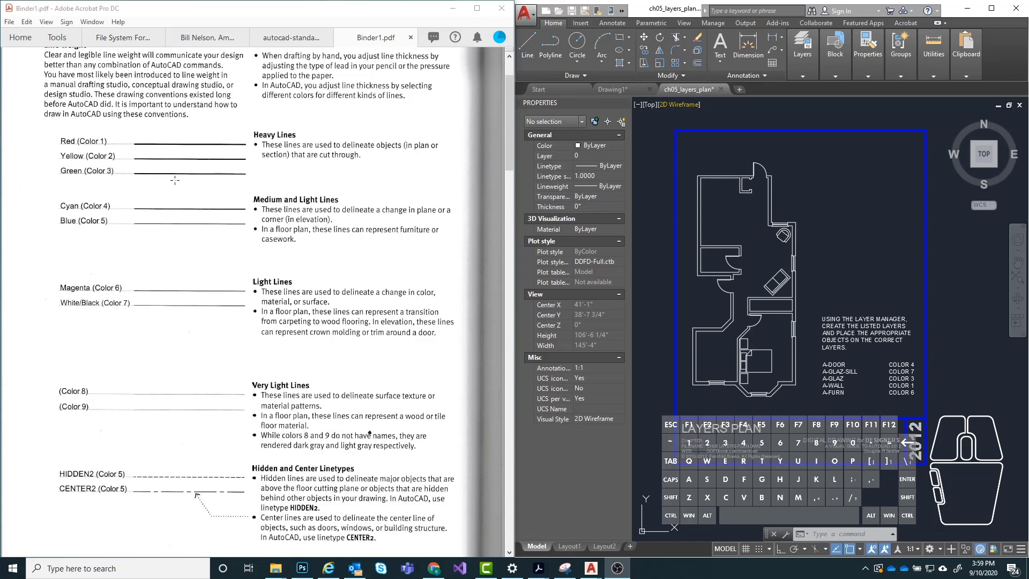
{"action": "scroll", "coordinate": [347, 178], "scroll_direction": "down", "scroll_amount": 1}
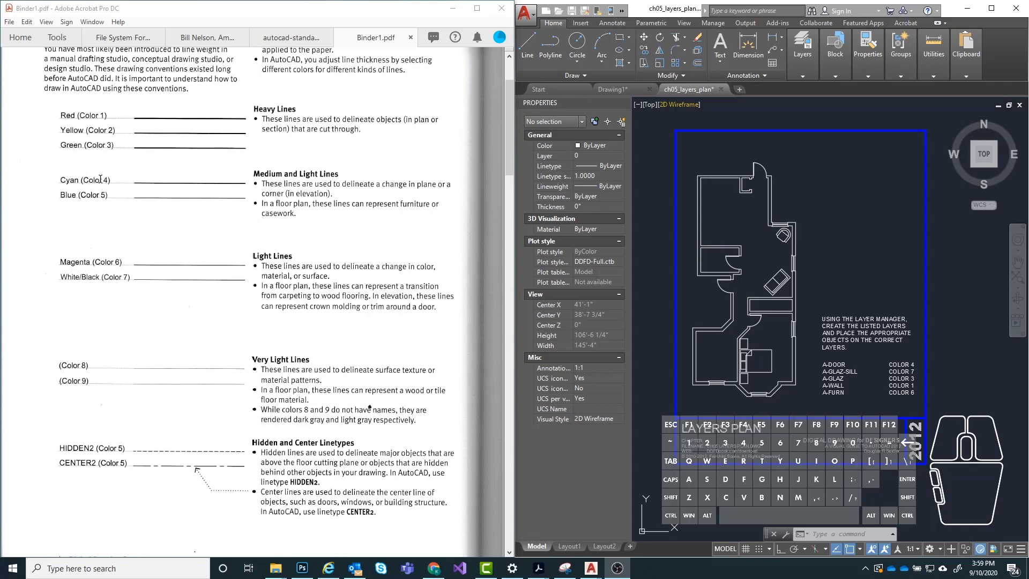
{"action": "scroll", "coordinate": [309, 203], "scroll_direction": "down", "scroll_amount": 1}
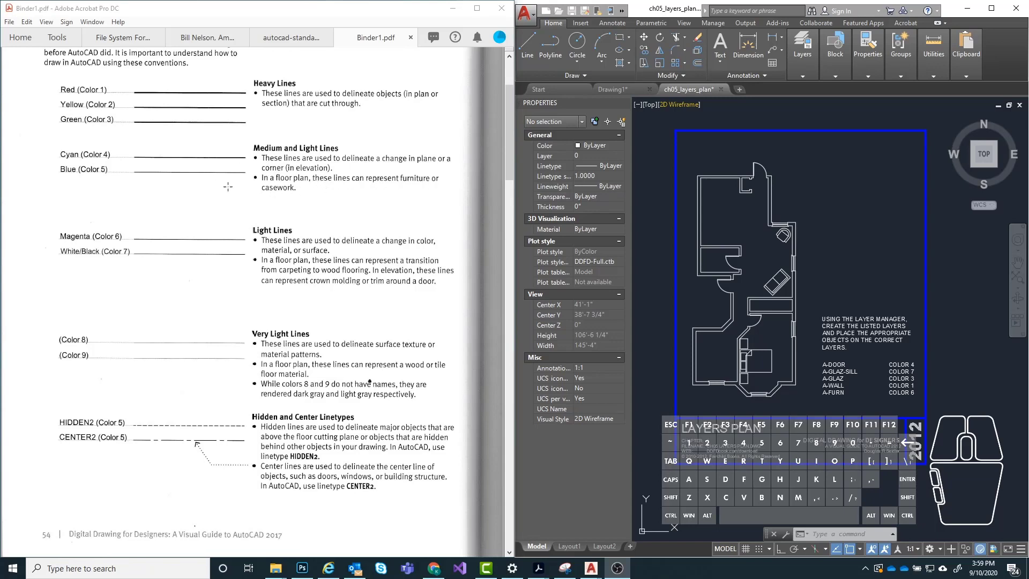
{"action": "scroll", "coordinate": [312, 196], "scroll_direction": "down", "scroll_amount": 1}
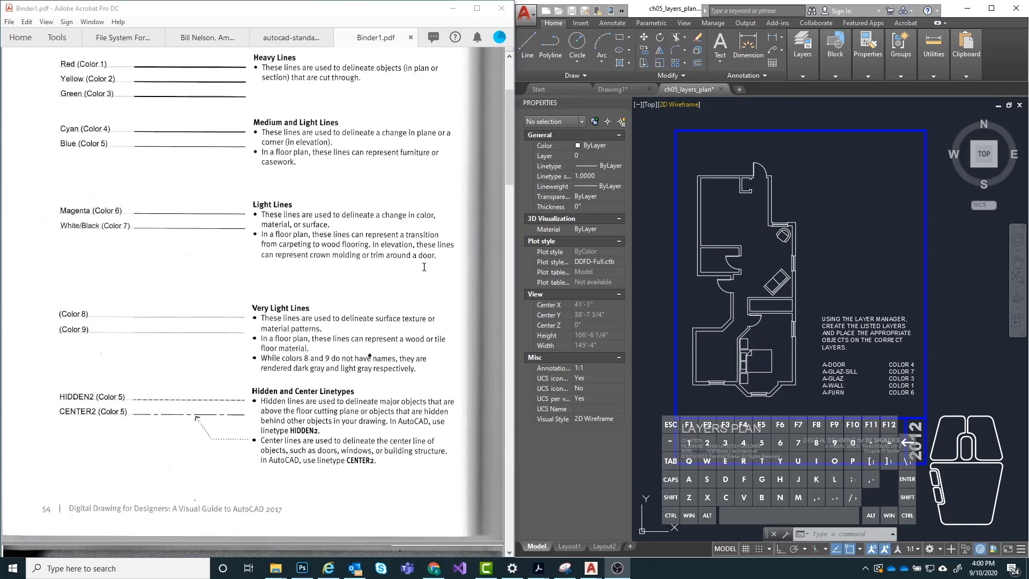
{"action": "scroll", "coordinate": [423, 257], "scroll_direction": "down", "scroll_amount": 2}
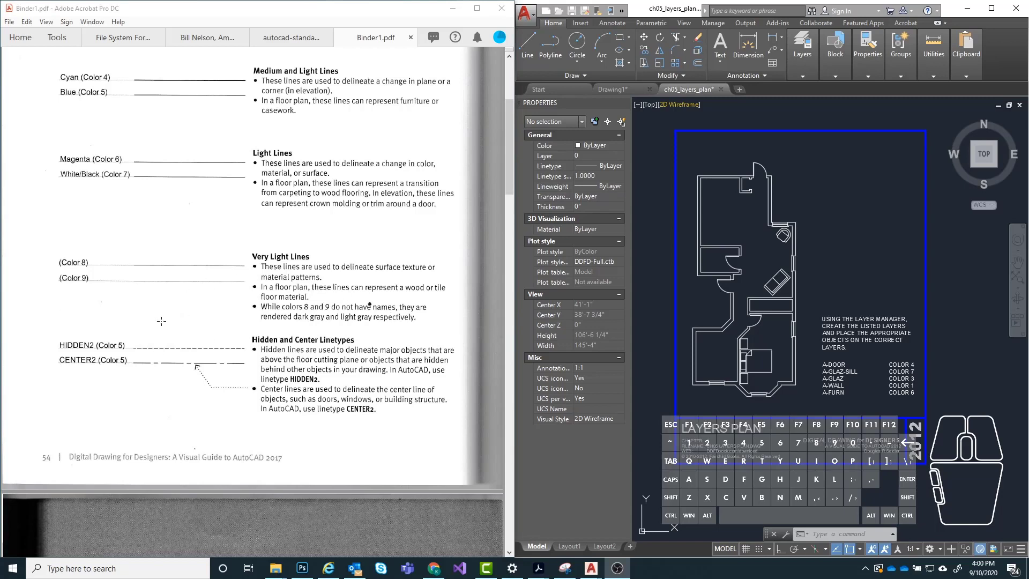
{"action": "scroll", "coordinate": [168, 270], "scroll_direction": "down", "scroll_amount": 1}
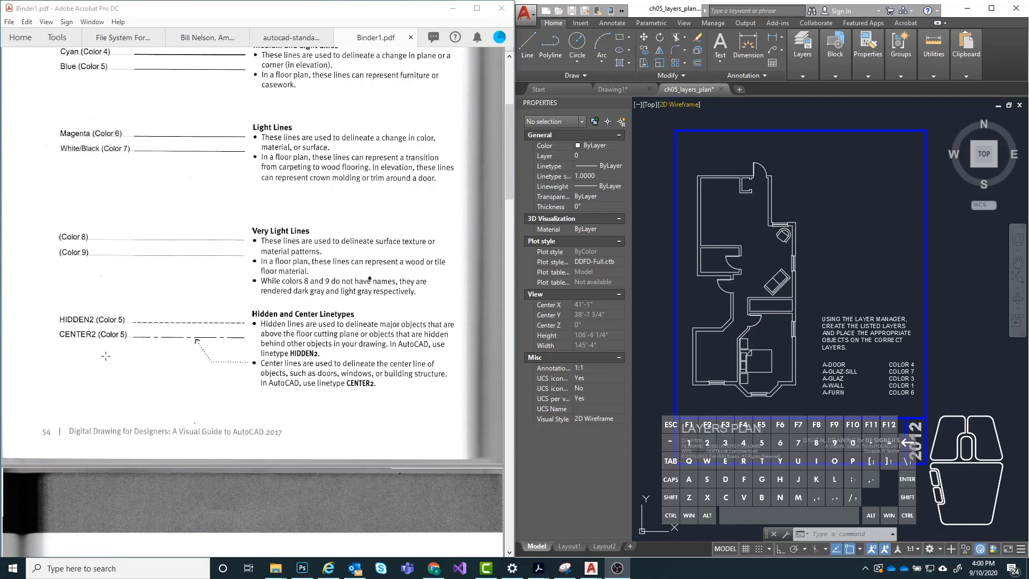
{"action": "scroll", "coordinate": [198, 151], "scroll_direction": "up", "scroll_amount": 1}
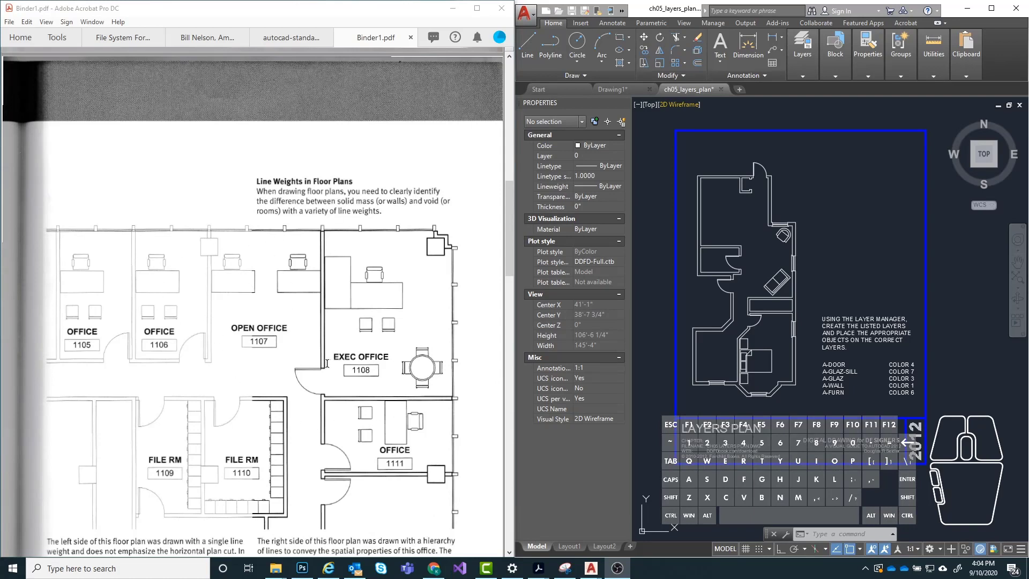
- Examine the Line Weights in Floor Plans page, comparing the single-weight offices with the exec office drawn with a line hierarchy
{"action": "scroll", "coordinate": [196, 293], "scroll_direction": "down", "scroll_amount": 2}
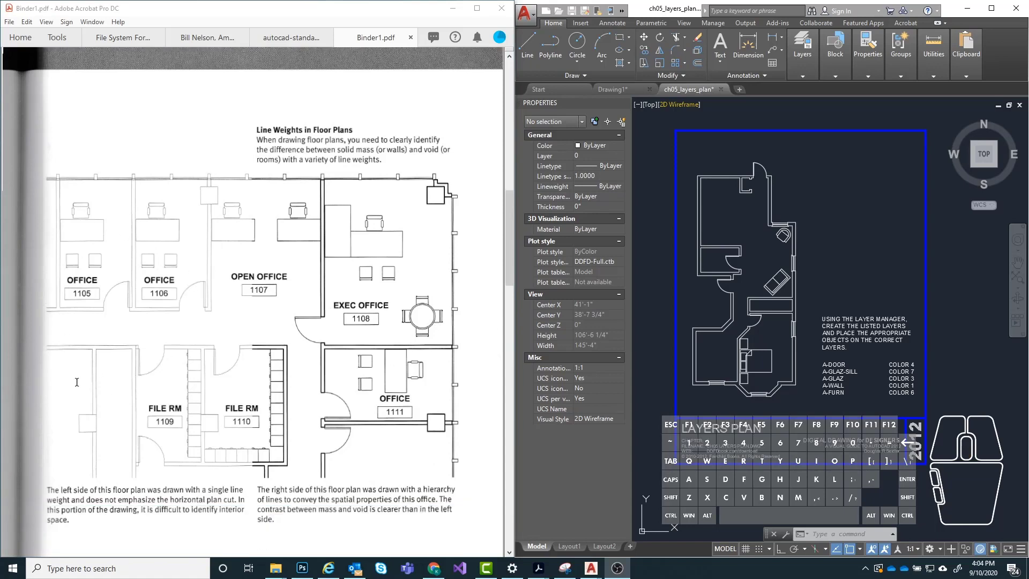
{"action": "scroll", "coordinate": [85, 381], "scroll_direction": "down", "scroll_amount": 1}
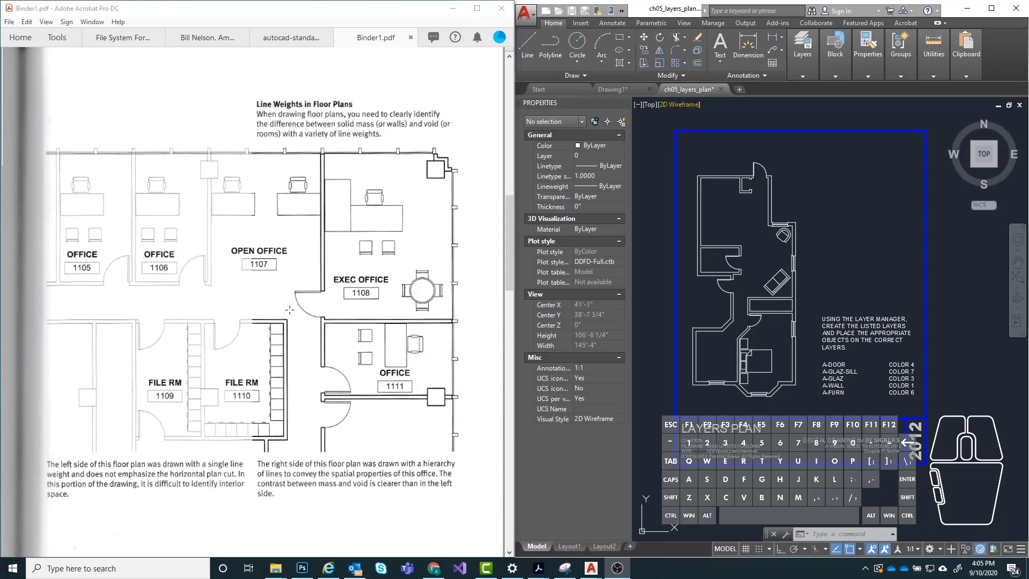
{"action": "scroll", "coordinate": [459, 155], "scroll_direction": "up", "scroll_amount": 4, "text": "ctrl"}
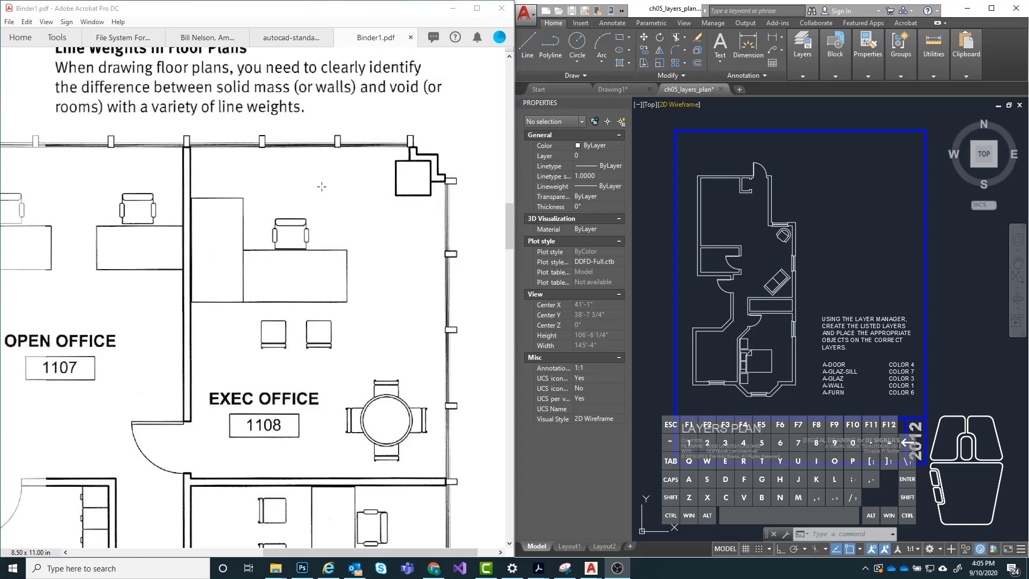
{"action": "scroll", "coordinate": [295, 250], "scroll_direction": "down", "scroll_amount": 1}
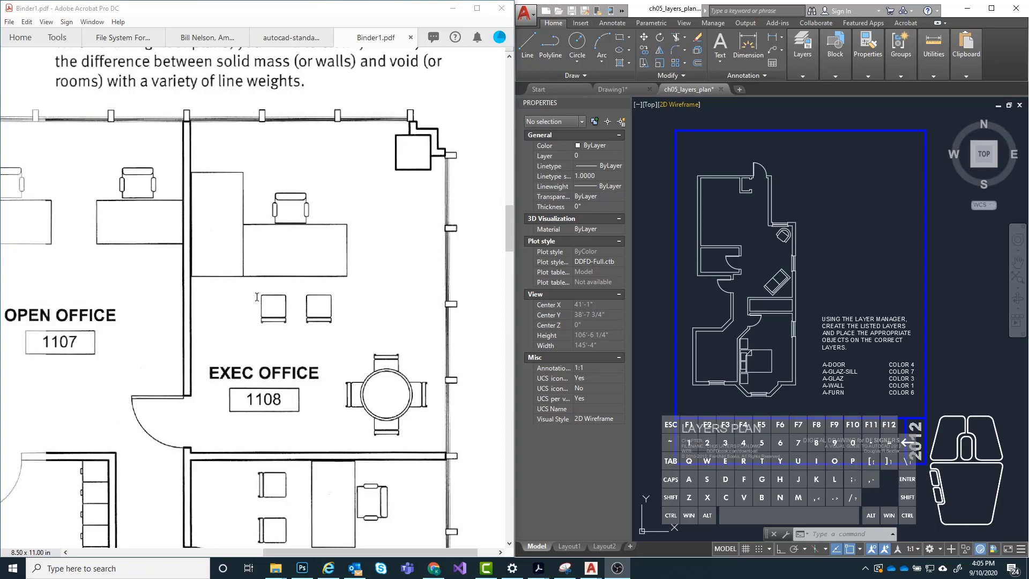
{"action": "scroll", "coordinate": [350, 274], "scroll_direction": "down", "scroll_amount": 2}
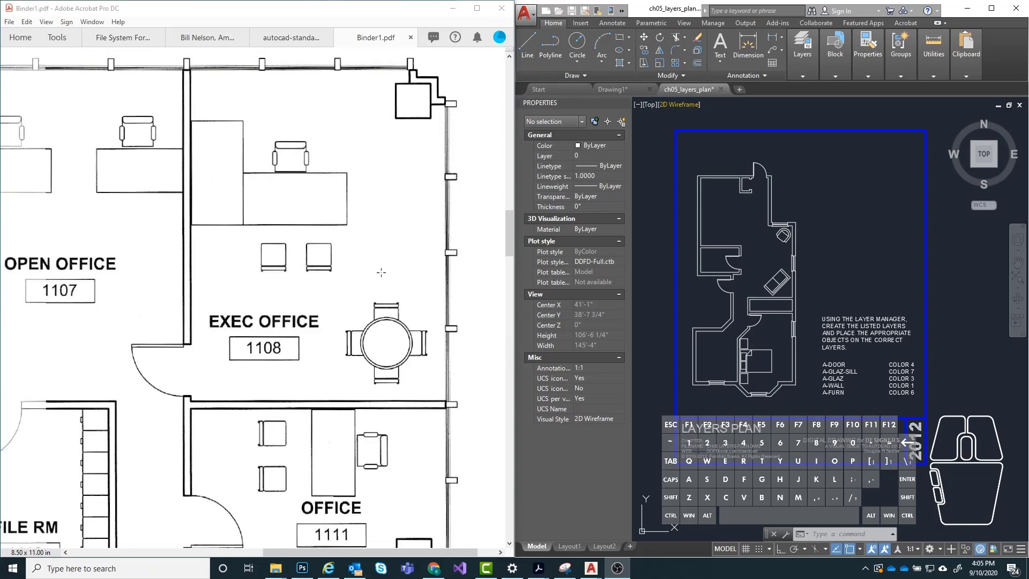
{"action": "scroll", "coordinate": [384, 226], "scroll_direction": "down", "scroll_amount": 2, "text": "ctrl"}
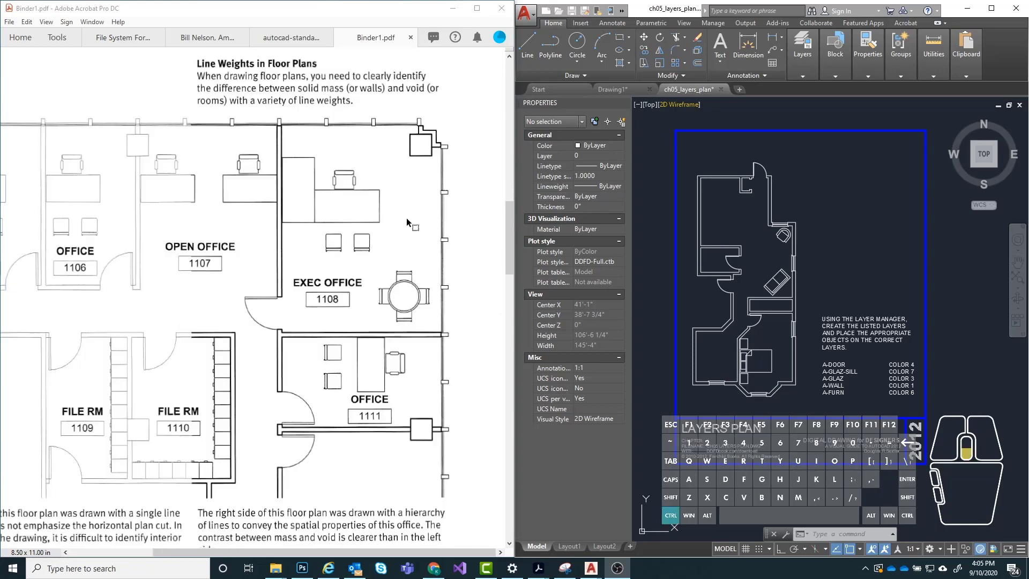
{"action": "scroll", "coordinate": [342, 223], "scroll_direction": "up", "scroll_amount": 1, "text": "ctrl"}
{"action": "scroll", "coordinate": [343, 223], "scroll_direction": "down", "scroll_amount": 1, "text": "ctrl"}
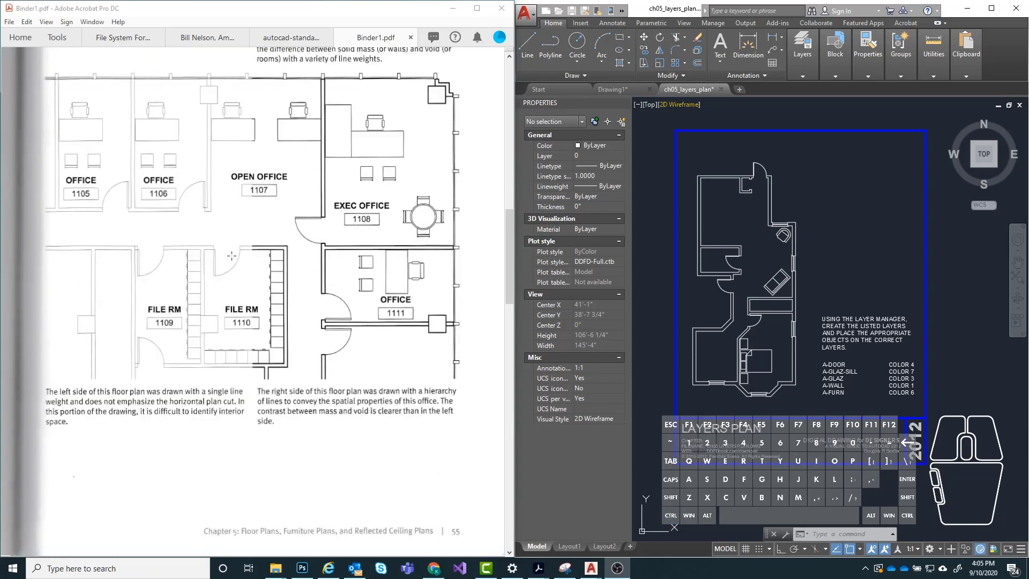
{"action": "scroll", "coordinate": [287, 272], "scroll_direction": "down", "scroll_amount": 6}
{"action": "scroll", "coordinate": [287, 272], "scroll_direction": "up", "scroll_amount": 3}
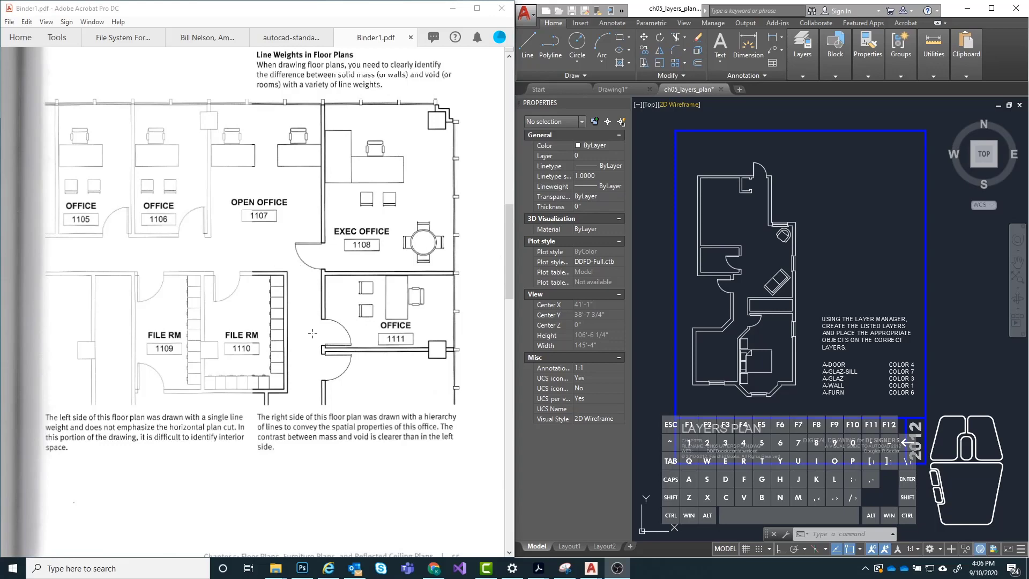
- Read the Drawing with Layers page on the three purposes of layers and the Layer Properties Manager
{"action": "scroll", "coordinate": [312, 333], "scroll_direction": "down", "scroll_amount": 15}
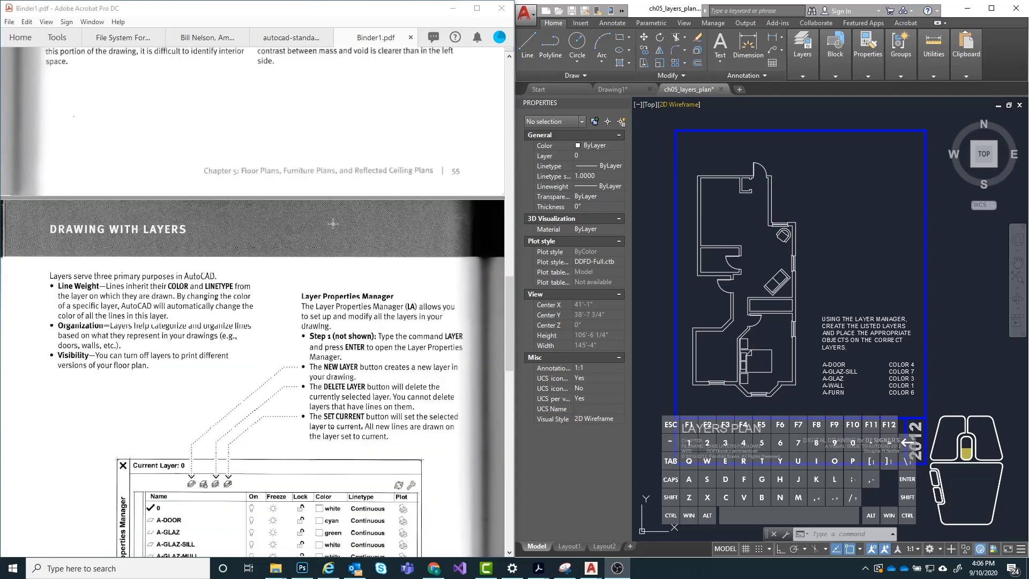
{"action": "scroll", "coordinate": [333, 212], "scroll_direction": "down", "scroll_amount": 1}
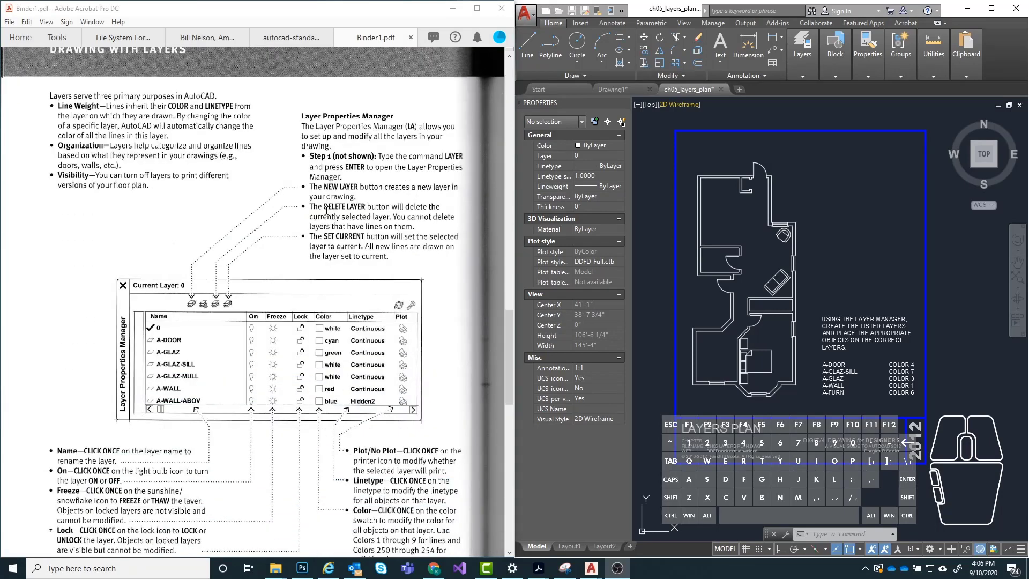
{"action": "scroll", "coordinate": [326, 211], "scroll_direction": "down", "scroll_amount": 1}
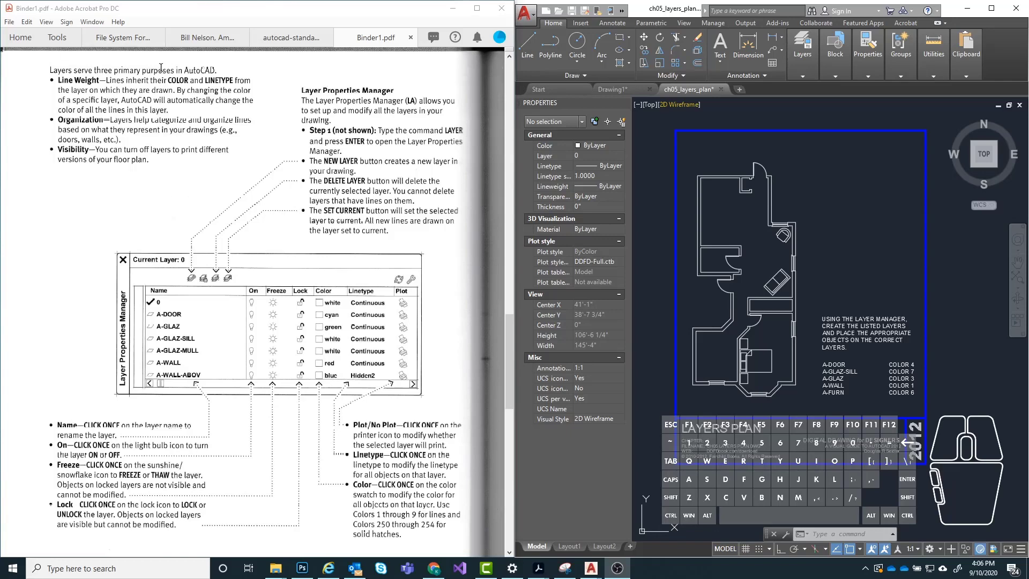
{"action": "scroll", "coordinate": [133, 60], "scroll_direction": "up", "scroll_amount": 1, "text": "ctrl"}
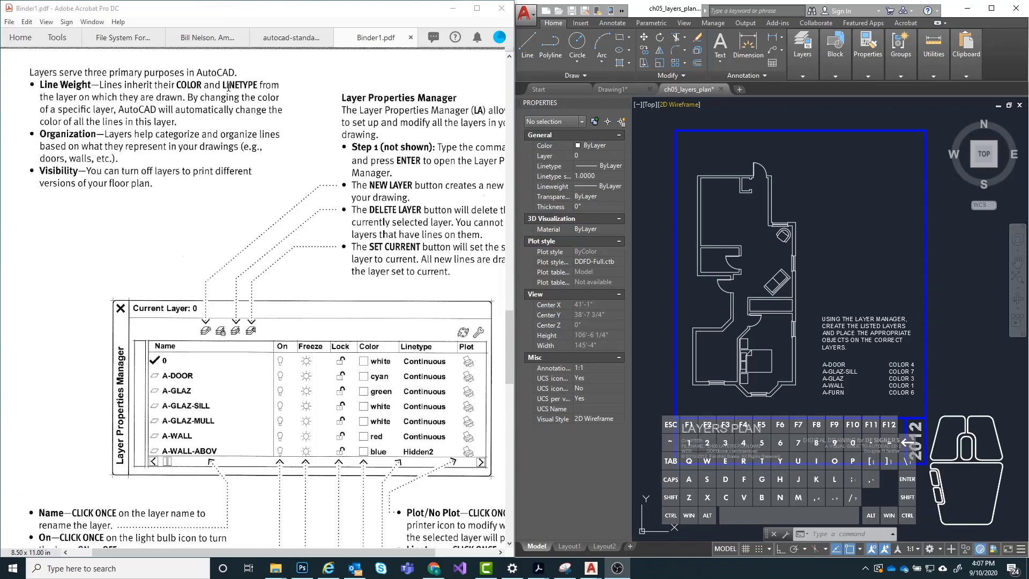
{"action": "scroll", "coordinate": [121, 151], "scroll_direction": "down", "scroll_amount": 1}
{"action": "scroll", "coordinate": [92, 119], "scroll_direction": "up", "scroll_amount": 1}
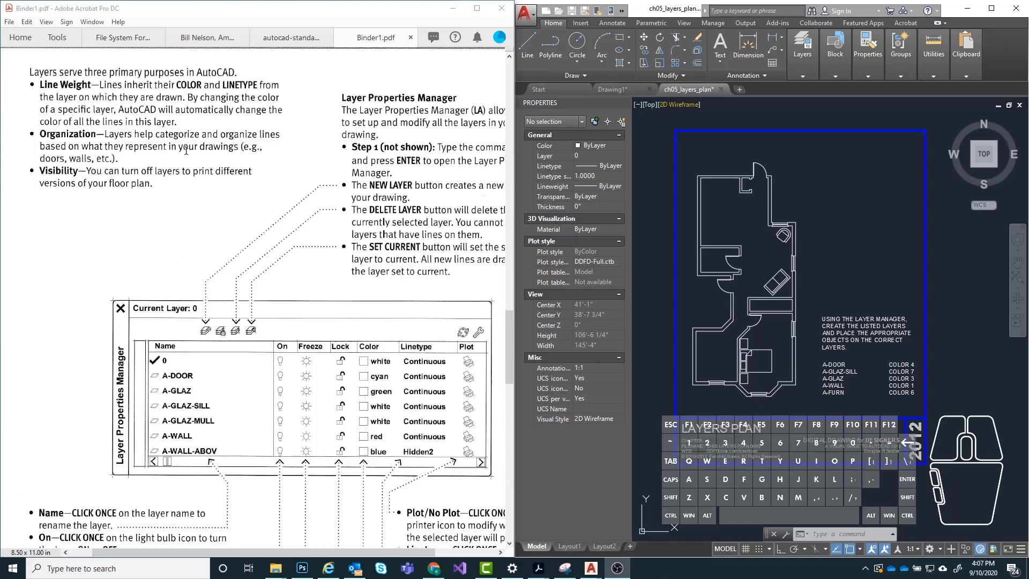
{"action": "scroll", "coordinate": [245, 132], "scroll_direction": "down", "scroll_amount": 1}
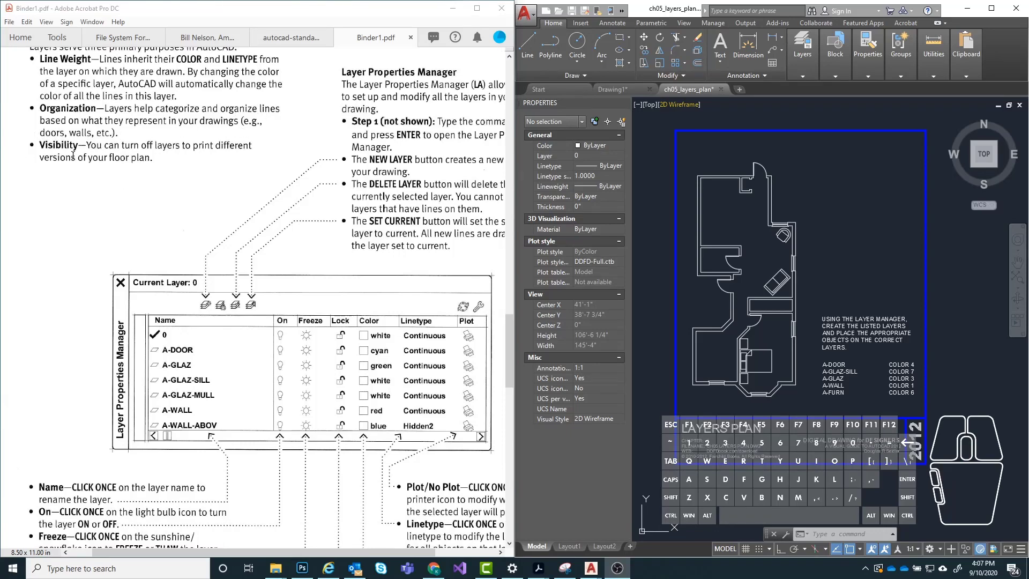
{"action": "scroll", "coordinate": [132, 166], "scroll_direction": "up", "scroll_amount": 1}
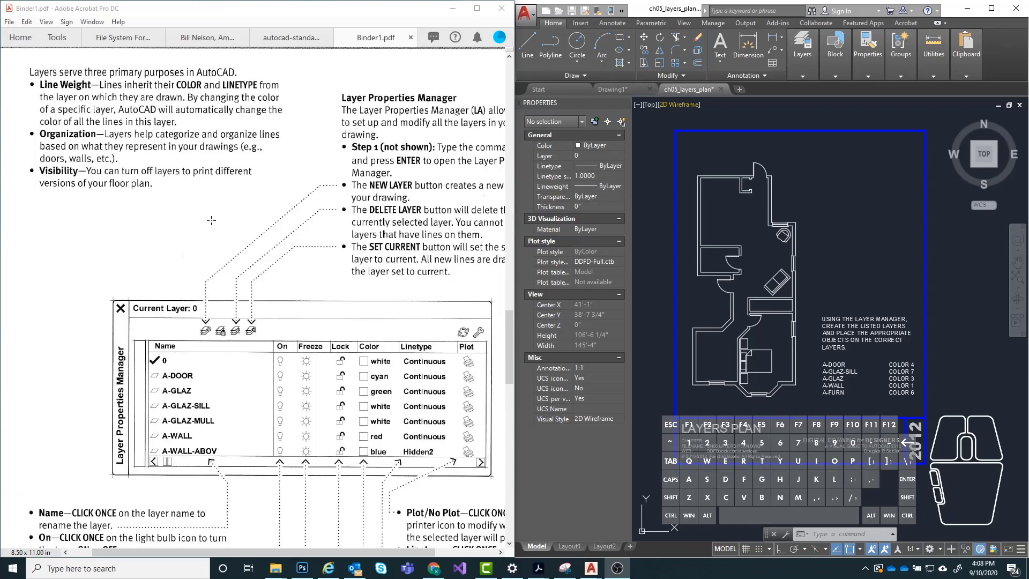
- In AutoCAD, copy the whole floor plan, without the title block and notes, to the empty area left of the blue border
{"action": "scroll", "coordinate": [792, 227], "scroll_direction": "down", "scroll_amount": 2}
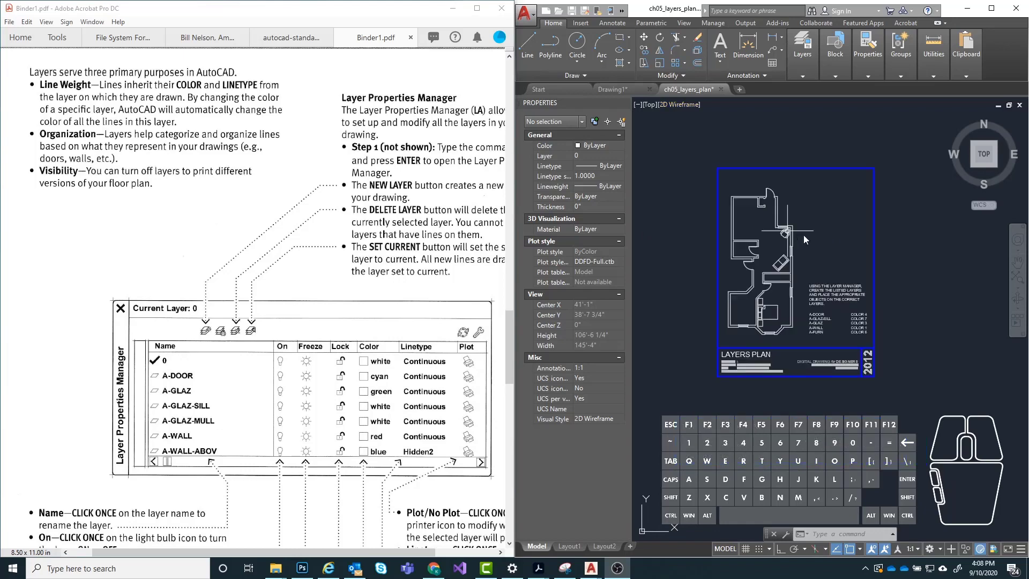
{"action": "scroll", "coordinate": [757, 264], "scroll_direction": "up", "scroll_amount": 2}
{"action": "left_click", "coordinate": [711, 143]}
{"action": "left_click", "coordinate": [701, 135]}
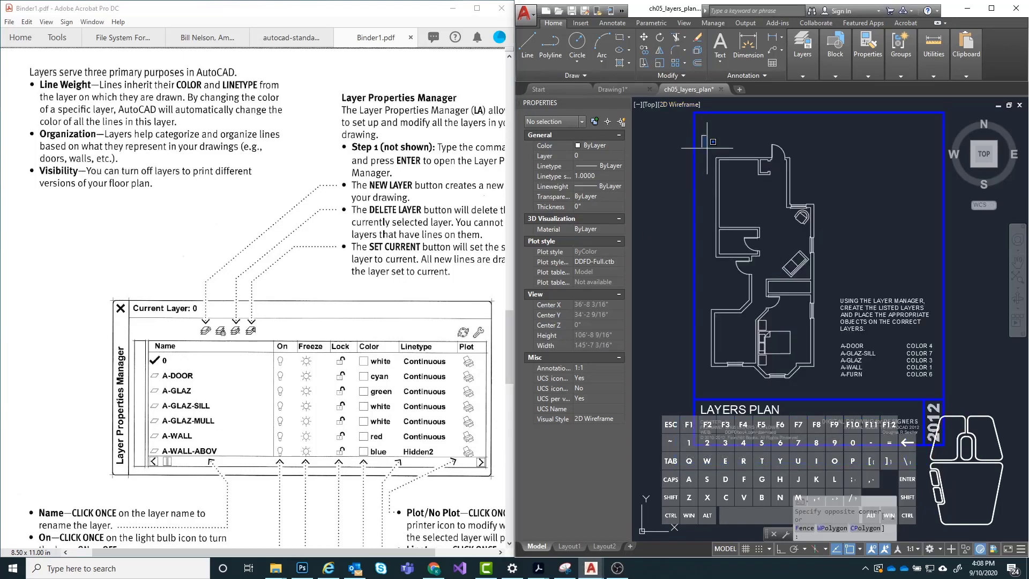
{"action": "left_click", "coordinate": [827, 377]}
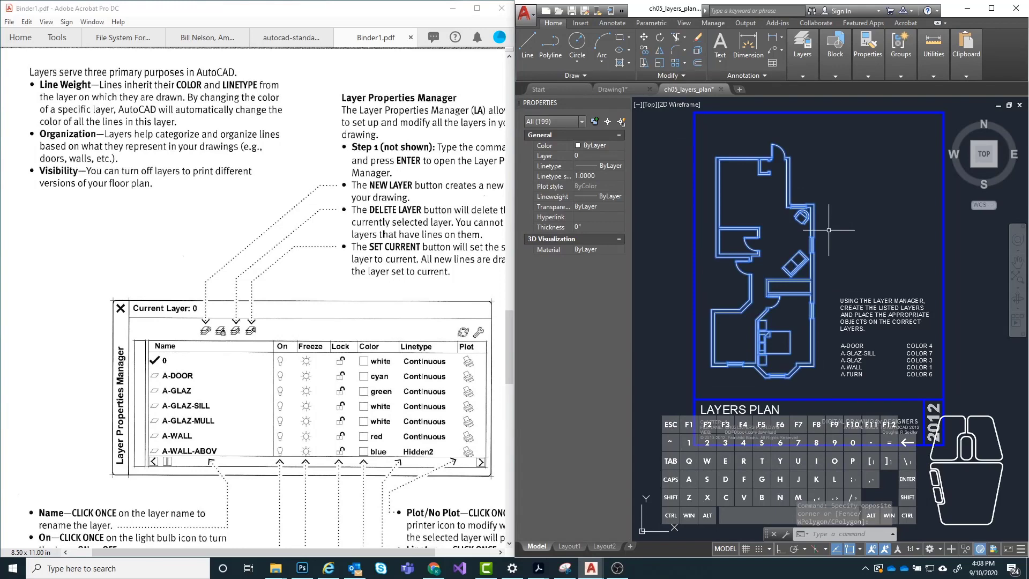
{"action": "type", "text": "copy"}
{"action": "key", "text": "Return"}
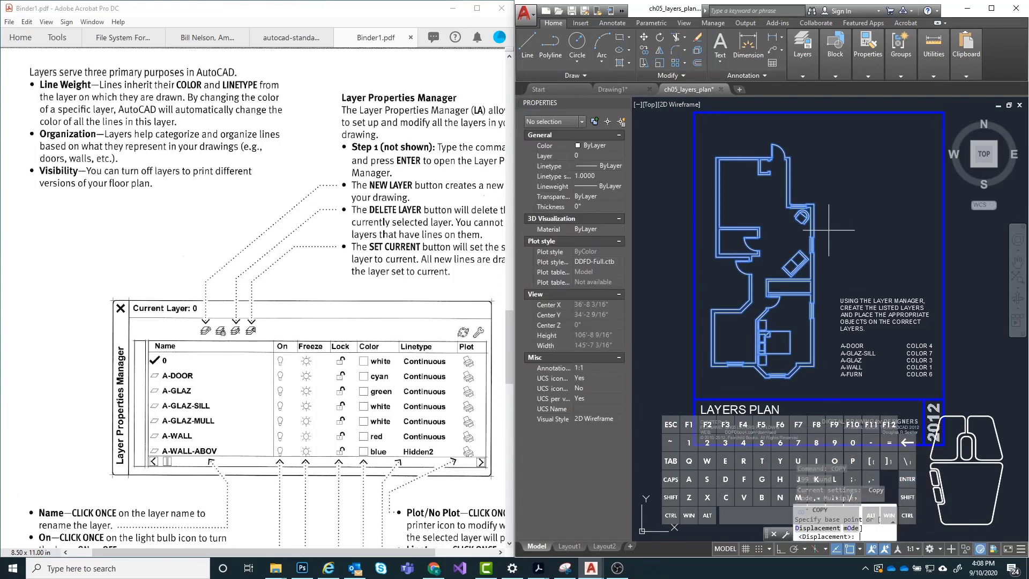
{"action": "scroll", "coordinate": [884, 238], "scroll_direction": "down", "scroll_amount": 2}
{"action": "left_click", "coordinate": [845, 400]}
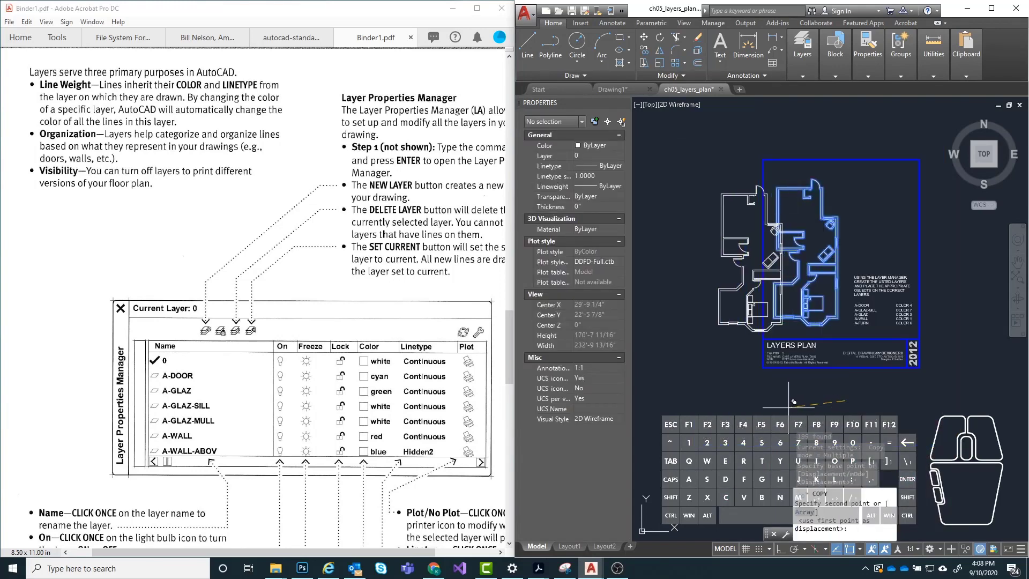
{"action": "left_click", "coordinate": [756, 394]}
{"action": "key", "text": "Escape"}
{"action": "key", "text": "Escape"}
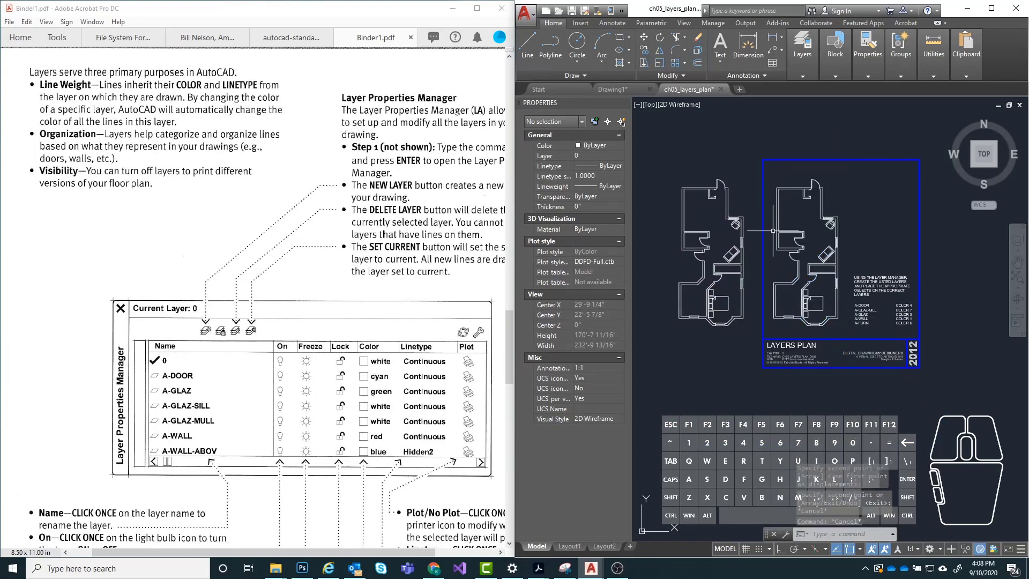
- Erase the armchair and the angled furniture piece below it from the floor plan inside the blue border
{"action": "scroll", "coordinate": [773, 230], "scroll_direction": "up", "scroll_amount": 2}
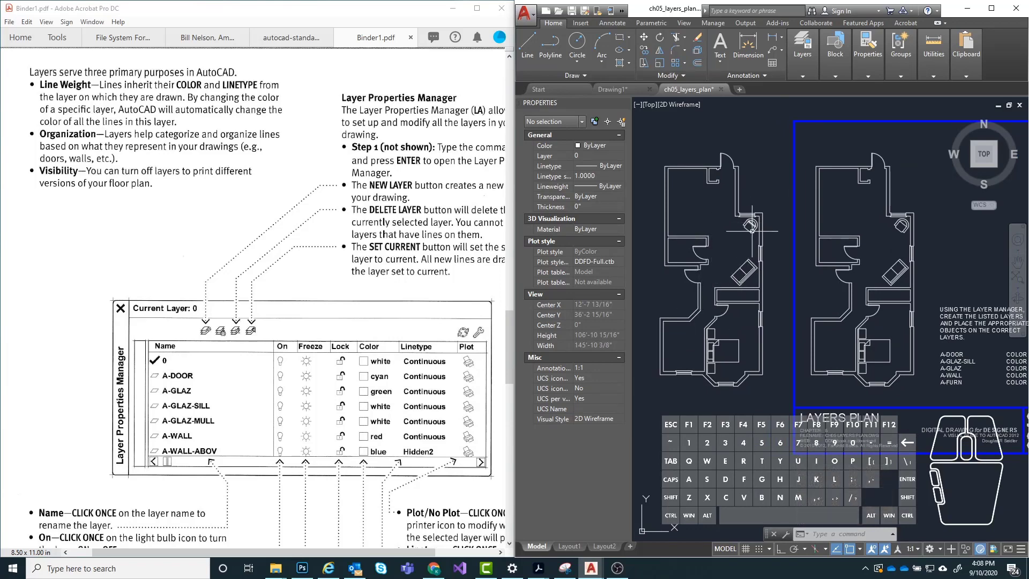
{"action": "middle_click_drag", "start_coordinate": [948, 284], "coordinate": [902, 283]}
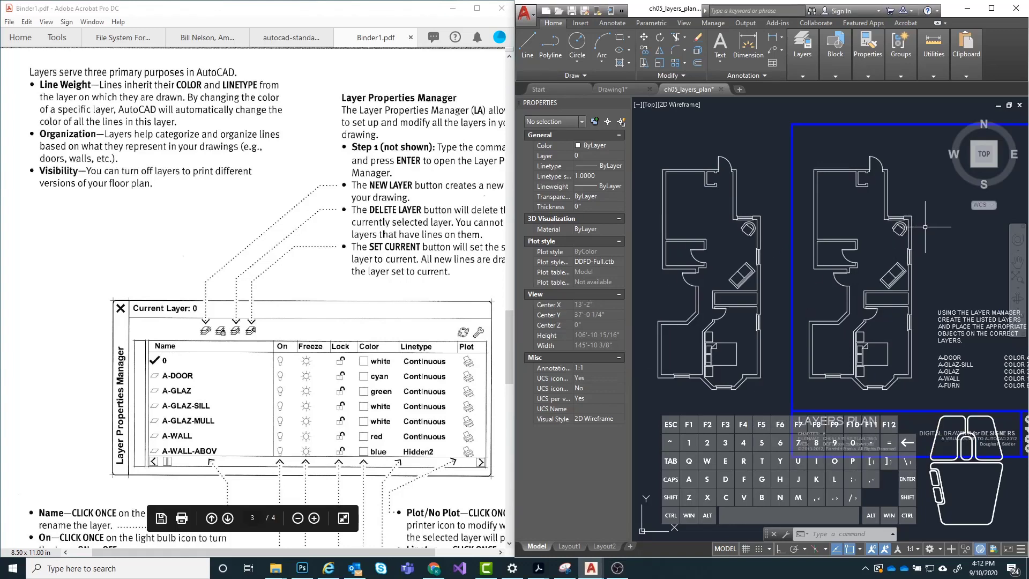
{"action": "middle_click_drag", "start_coordinate": [937, 227], "coordinate": [917, 227]}
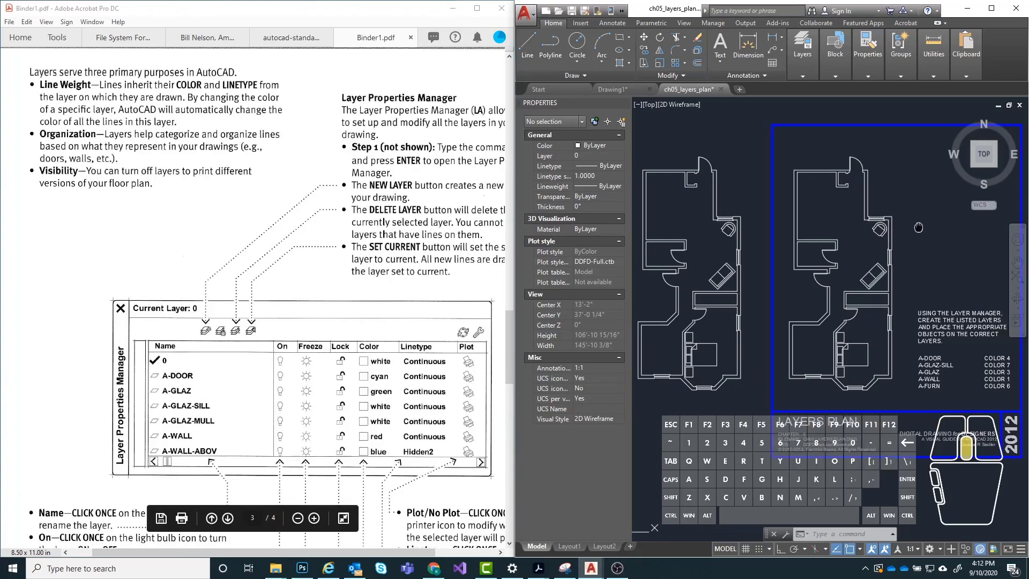
{"action": "scroll", "coordinate": [872, 221], "scroll_direction": "up", "scroll_amount": 2}
{"action": "left_click", "coordinate": [872, 220]}
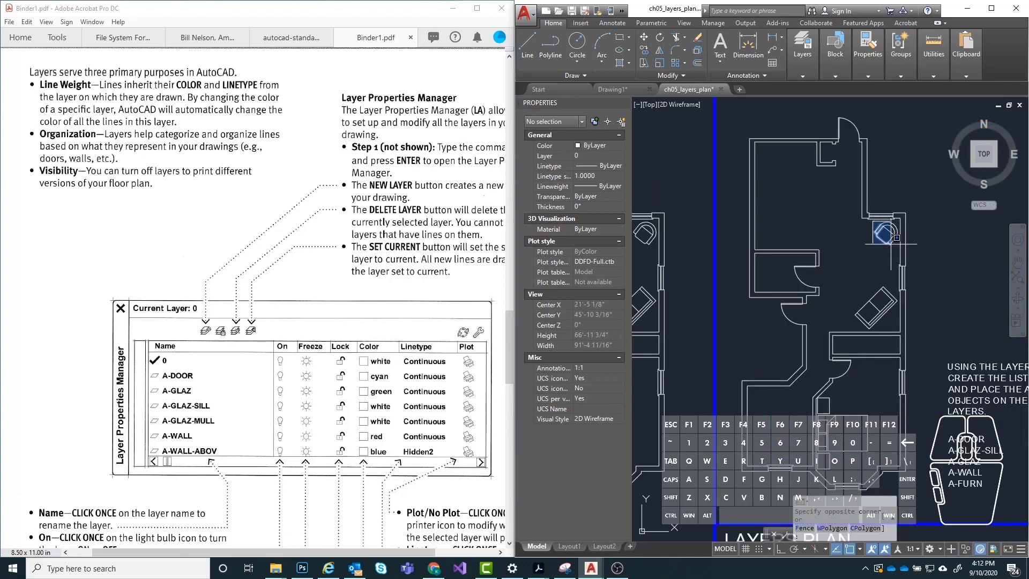
{"action": "left_click", "coordinate": [899, 256]}
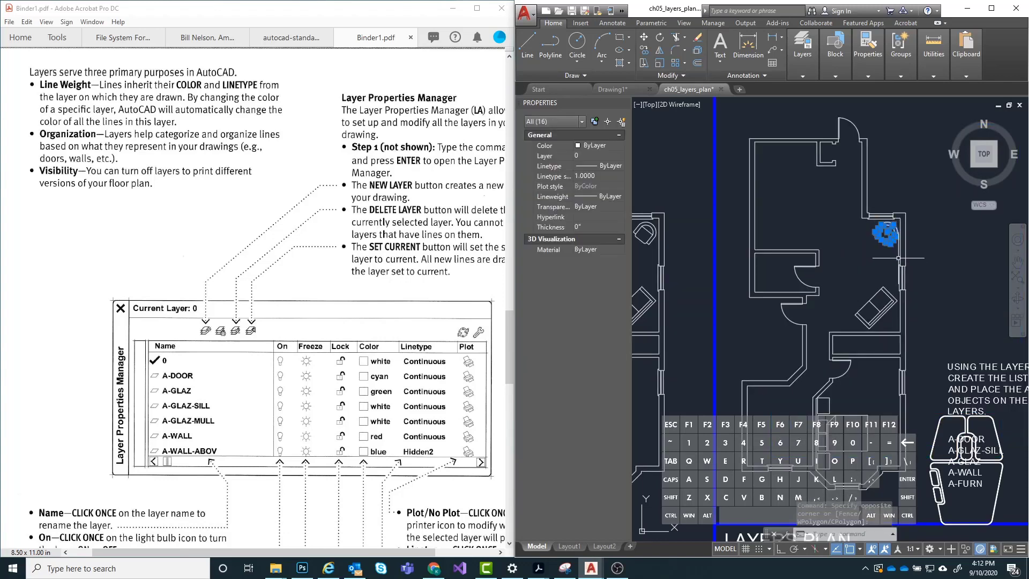
{"action": "key", "text": "Delete"}
{"action": "left_click", "coordinate": [834, 277]}
{"action": "left_click", "coordinate": [898, 332]}
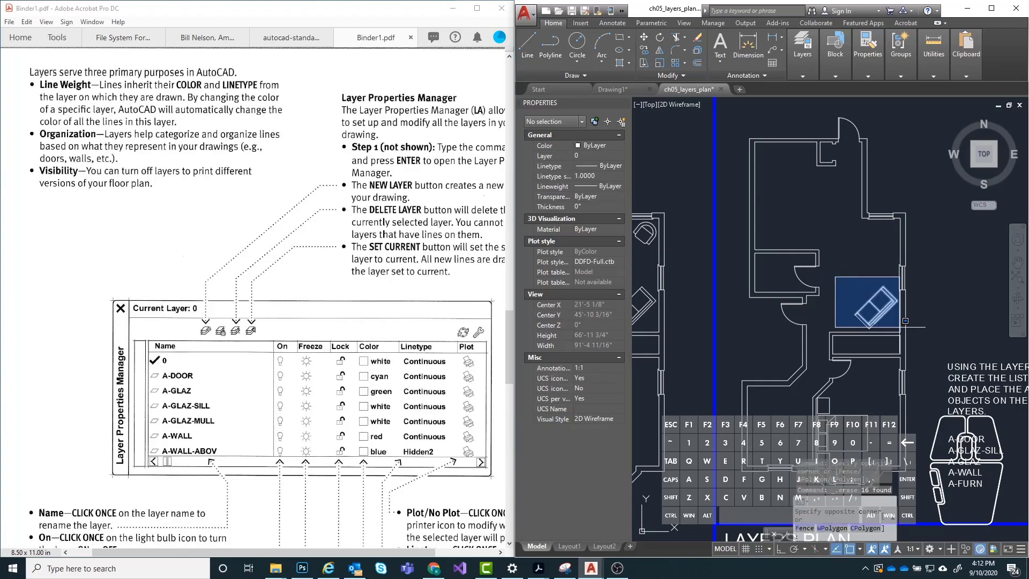
{"action": "key", "text": "Delete"}
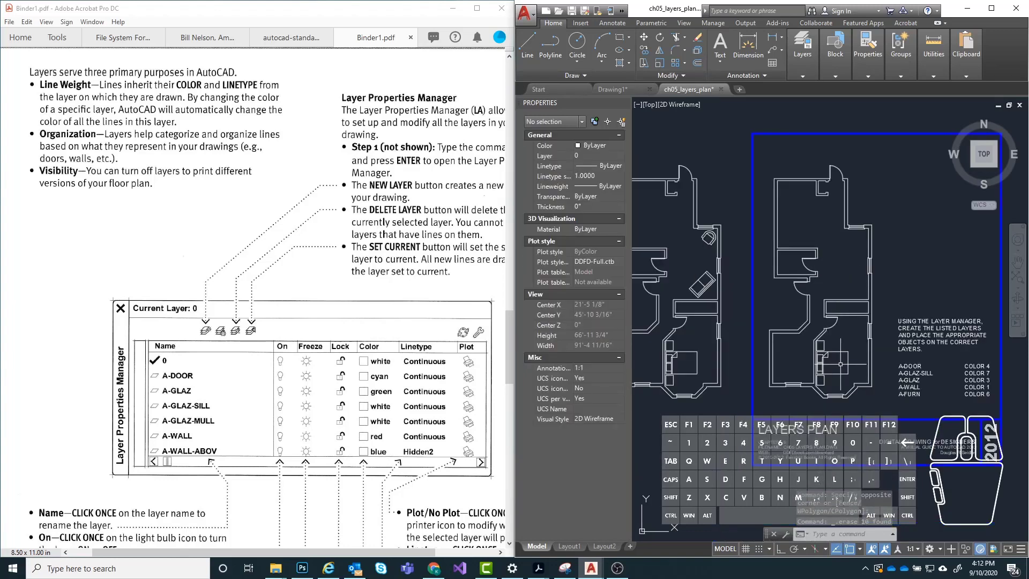
- Erase the bed and nightstands from the bedroom of the floor plan inside the blue border
{"action": "scroll", "coordinate": [793, 284], "scroll_direction": "up", "scroll_amount": 3}
{"action": "scroll", "coordinate": [793, 284], "scroll_direction": "up", "scroll_amount": 2}
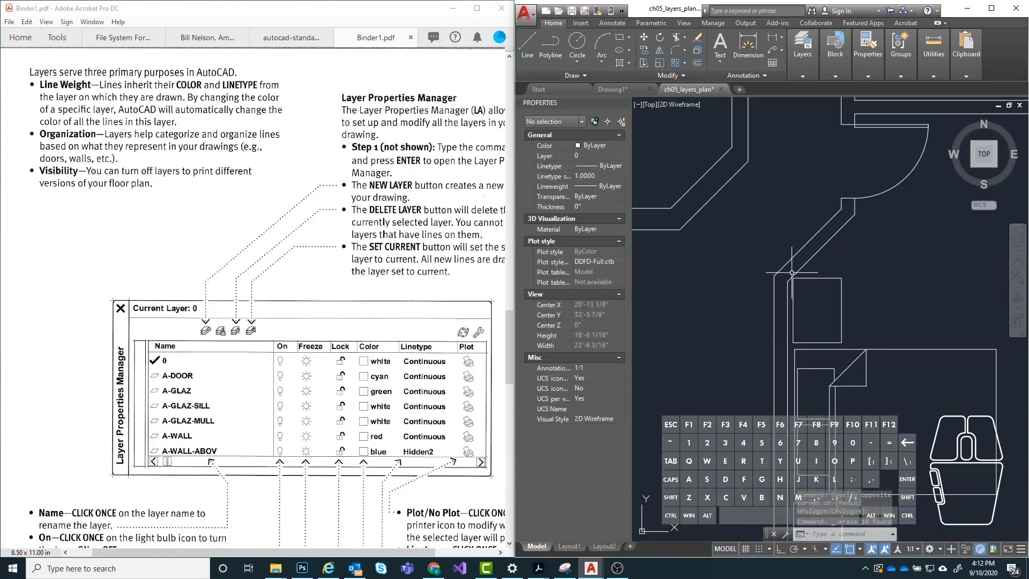
{"action": "scroll", "coordinate": [794, 284], "scroll_direction": "up", "scroll_amount": 2}
{"action": "left_click", "coordinate": [791, 272]}
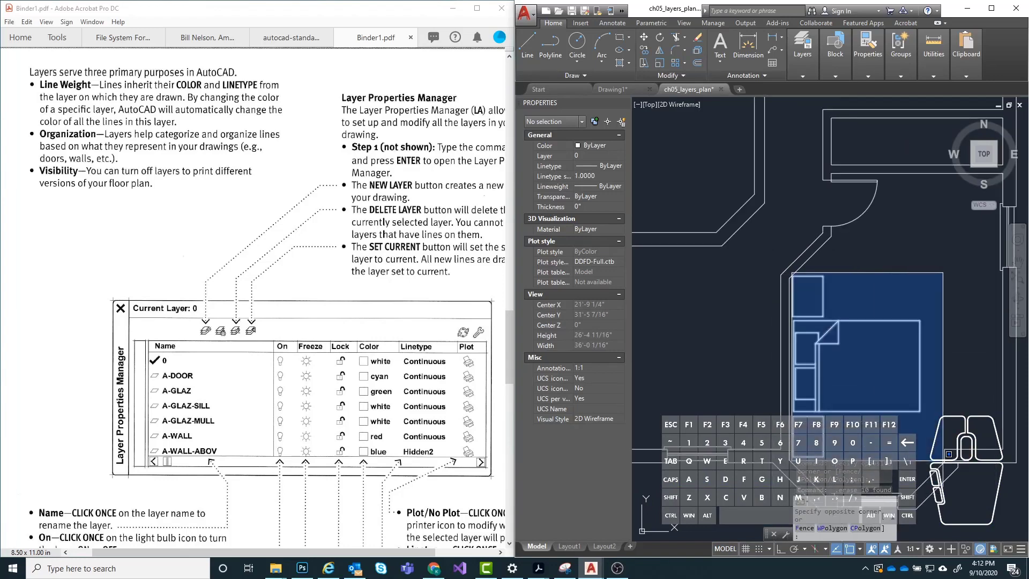
{"action": "left_click", "coordinate": [948, 457]}
{"action": "key", "text": "Delete"}
{"action": "scroll", "coordinate": [853, 370], "scroll_direction": "down", "scroll_amount": 4}
{"action": "scroll", "coordinate": [786, 302], "scroll_direction": "down", "scroll_amount": 4}
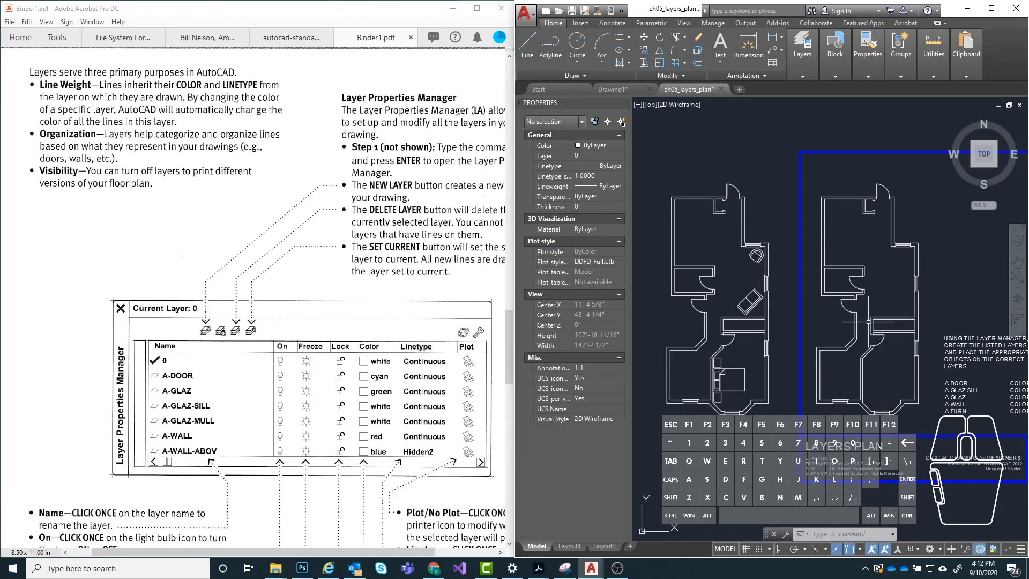
{"action": "middle_click_drag", "start_coordinate": [909, 282], "coordinate": [893, 284]}
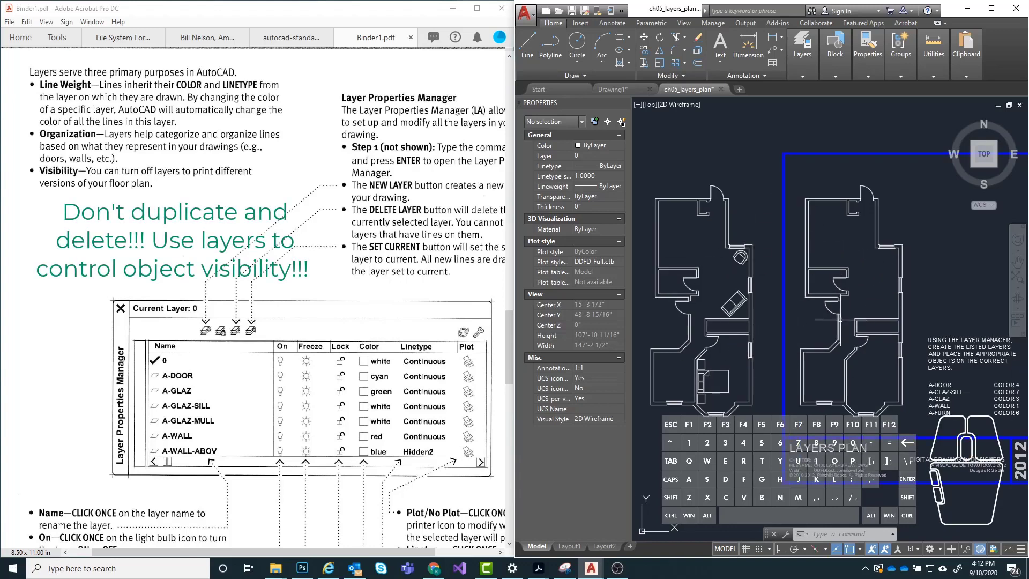
{"action": "middle_click_drag", "start_coordinate": [788, 295], "coordinate": [802, 295]}
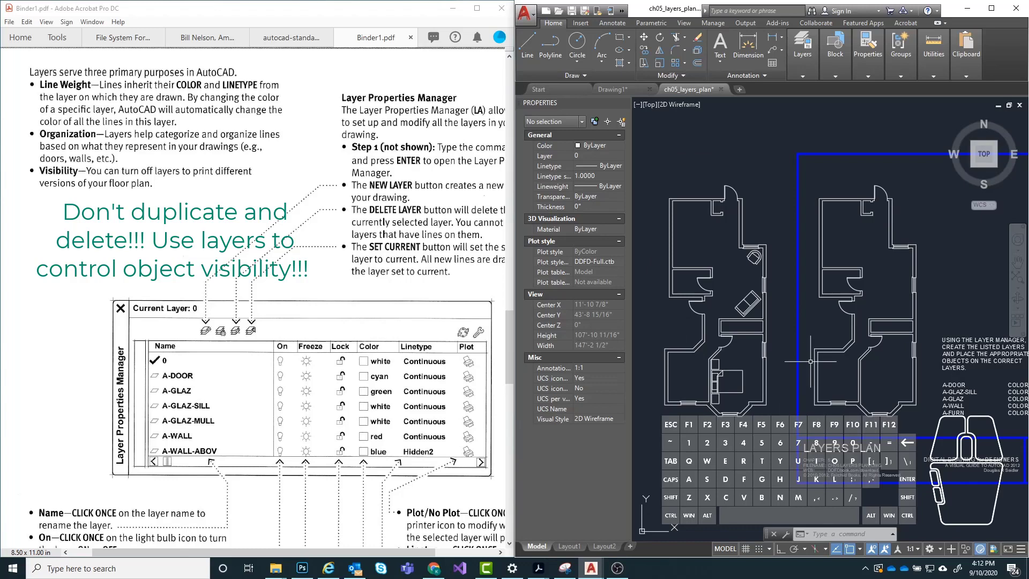
{"action": "middle_click_drag", "start_coordinate": [886, 319], "coordinate": [879, 319]}
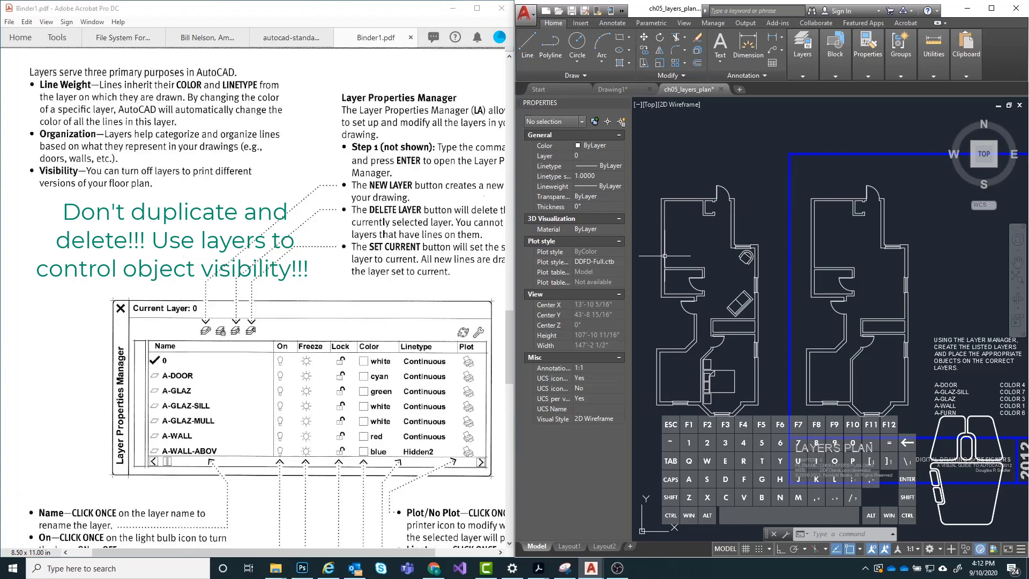
{"action": "middle_click_drag", "start_coordinate": [749, 288], "coordinate": [777, 288]}
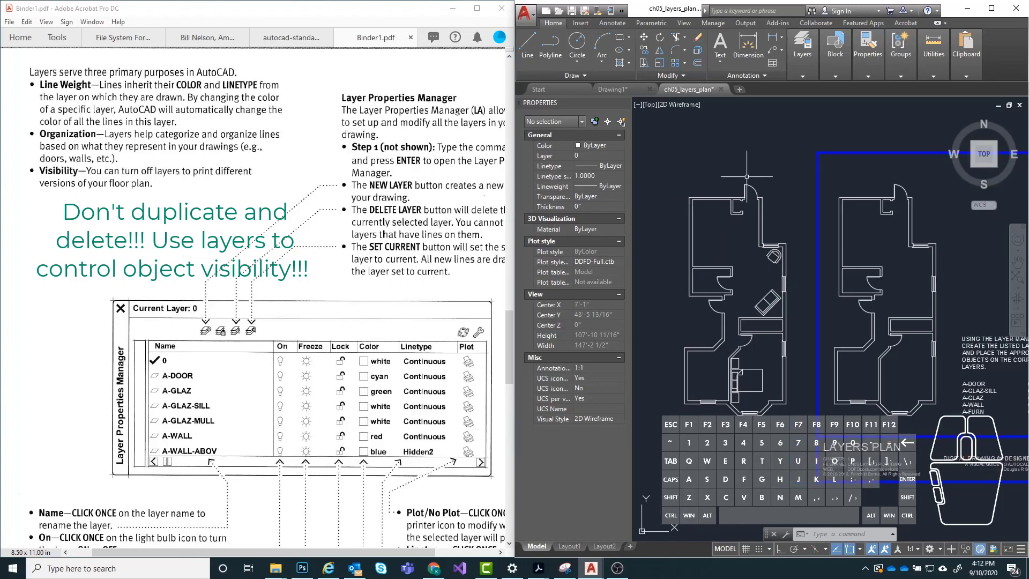
- Undo the furniture deletions in the floor plan inside the blue border
{"action": "left_click", "coordinate": [661, 154]}
{"action": "left_click", "coordinate": [798, 447]}
{"action": "key", "text": "ctrl+z"}
{"action": "key", "text": "ctrl+z"}
{"action": "key", "text": "ctrl+z"}
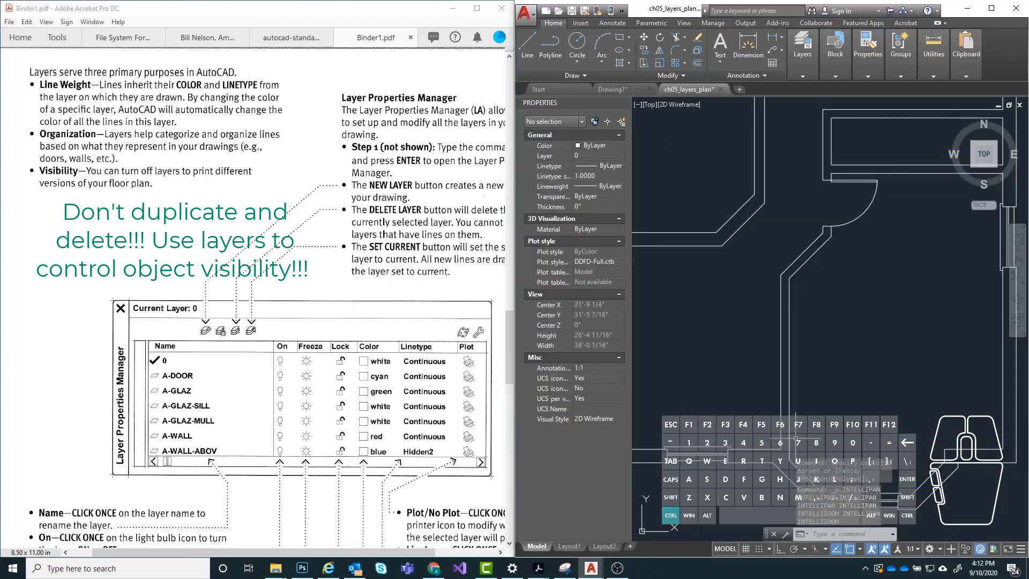
{"action": "key", "text": "ctrl+z"}
{"action": "key", "text": "ctrl+z"}
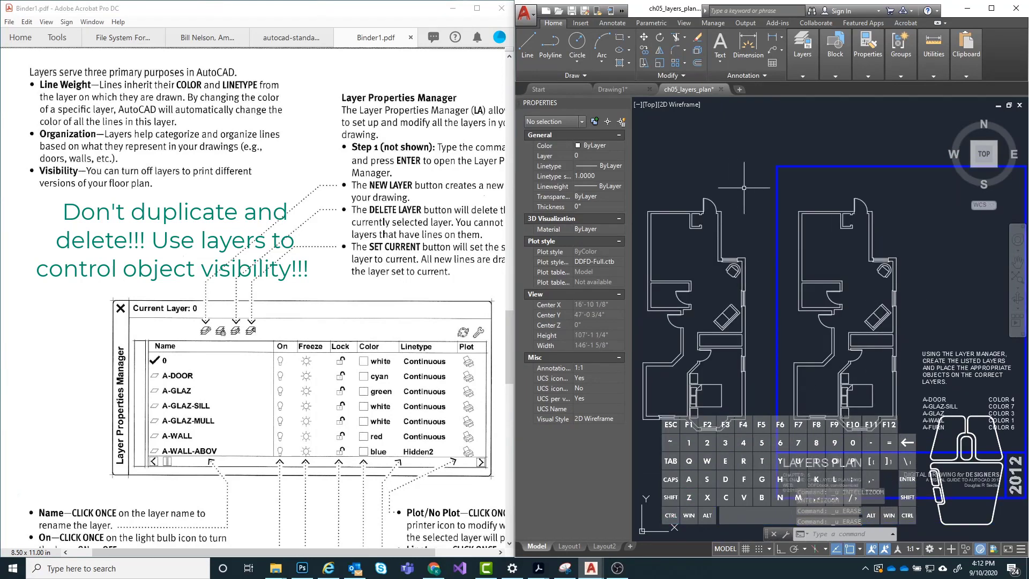
- Delete the whole copied floor plan outside the blue border
{"action": "middle_click_drag", "start_coordinate": [795, 395], "coordinate": [822, 385]}
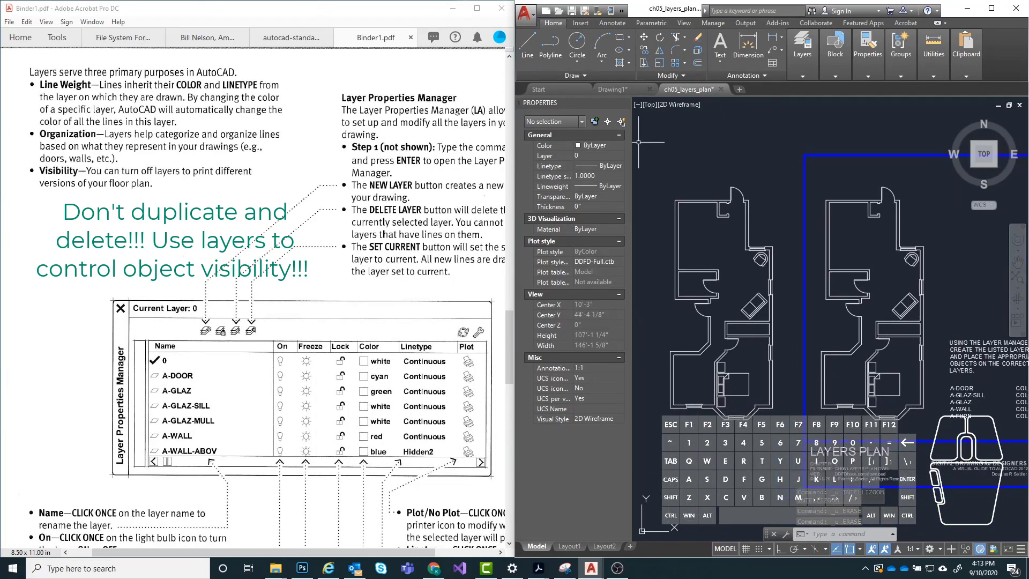
{"action": "left_click", "coordinate": [657, 169]}
{"action": "left_click", "coordinate": [791, 457]}
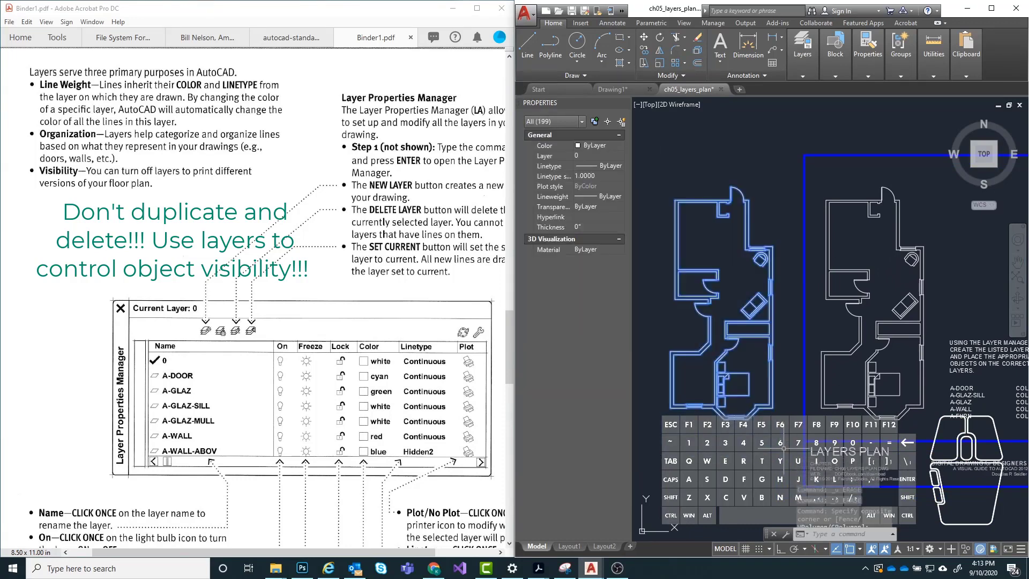
{"action": "key", "text": "Delete"}
{"action": "middle_click_drag", "start_coordinate": [784, 446], "coordinate": [706, 440]}
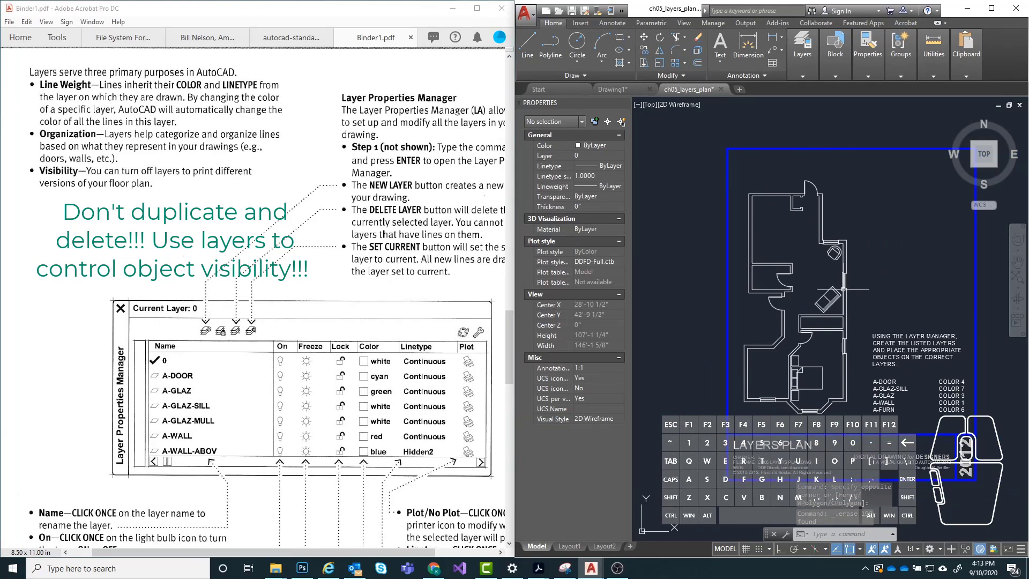
- Bring the textbook's Layer Properties Manager instructions fully into view and open the Layer Properties Manager in AutoCAD
{"action": "scroll", "coordinate": [239, 244], "scroll_direction": "up", "scroll_amount": 1}
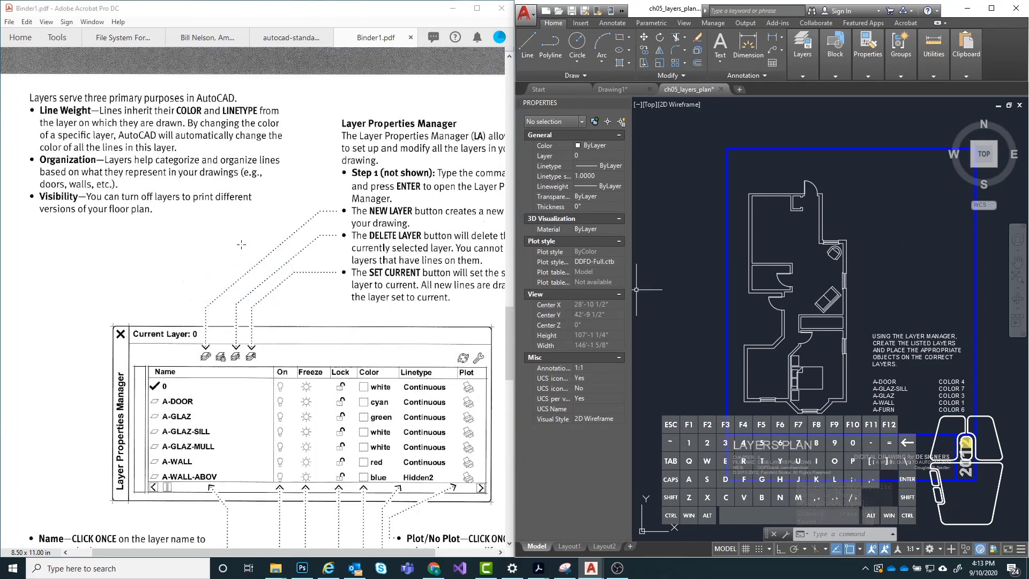
{"action": "scroll", "coordinate": [228, 217], "scroll_direction": "down", "scroll_amount": 1}
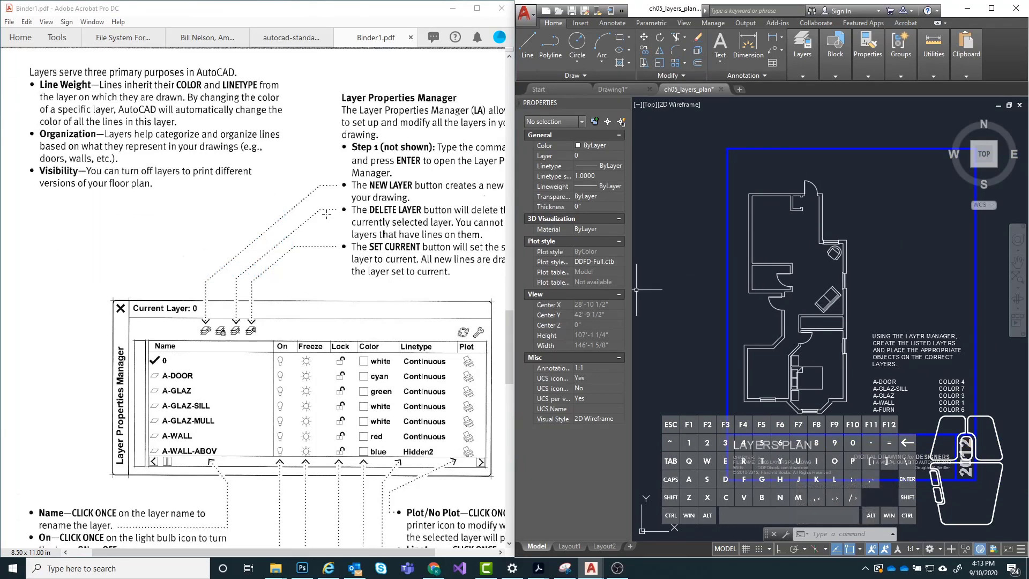
{"action": "left_click", "coordinate": [213, 552]}
{"action": "left_click_drag", "start_coordinate": [211, 550], "coordinate": [227, 551]}
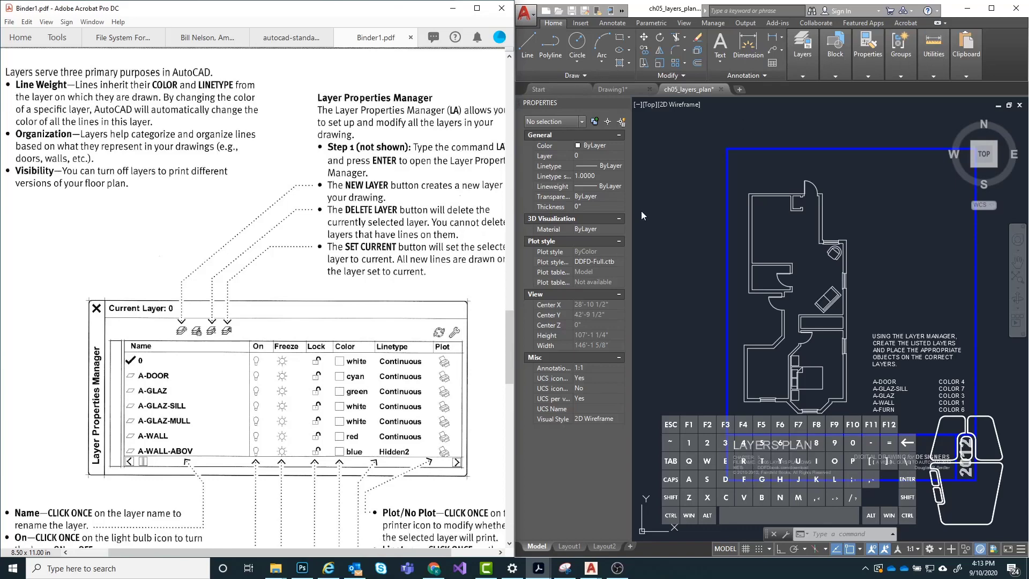
{"action": "left_click", "coordinate": [803, 75]}
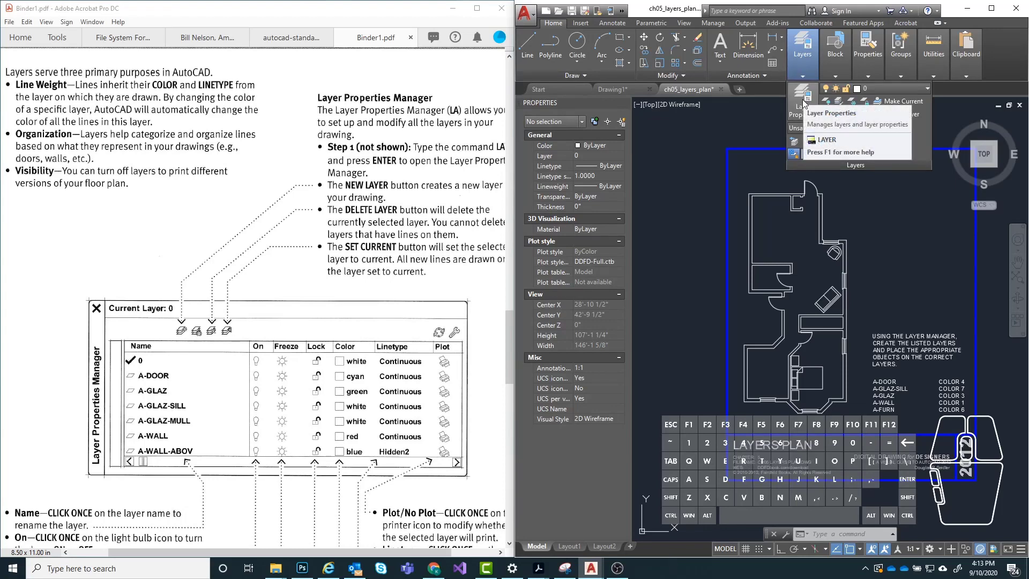
{"action": "left_click", "coordinate": [802, 99]}
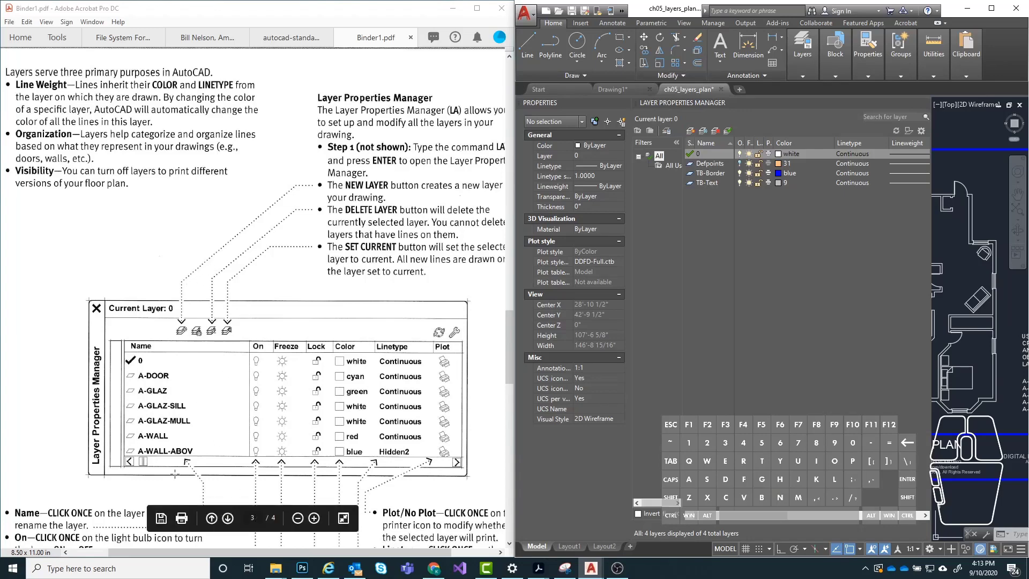
- Create a new layer named A-DOOR, following the textbook's layer list
{"action": "scroll", "coordinate": [258, 310], "scroll_direction": "down", "scroll_amount": 1}
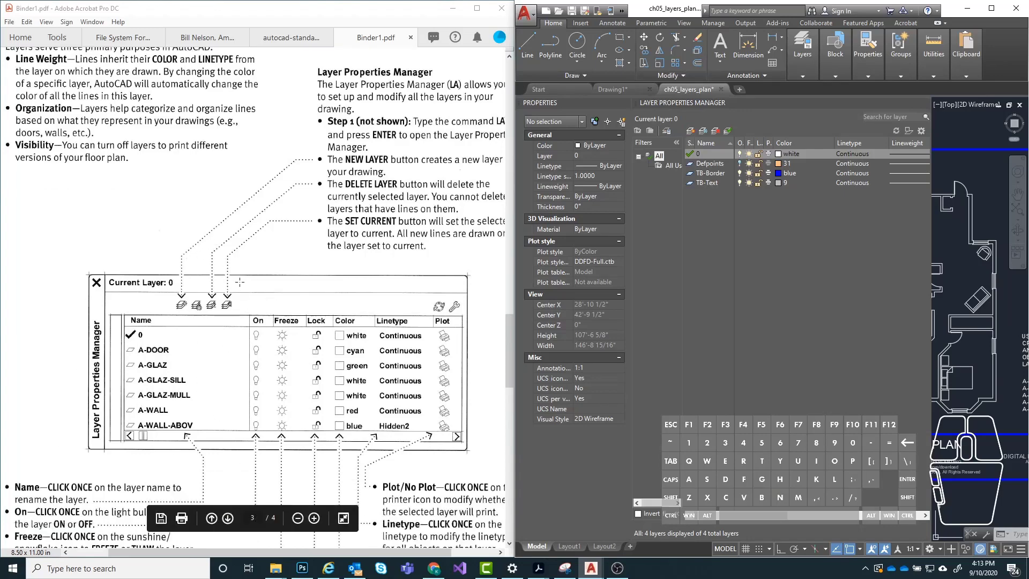
{"action": "scroll", "coordinate": [250, 286], "scroll_direction": "up", "scroll_amount": 1}
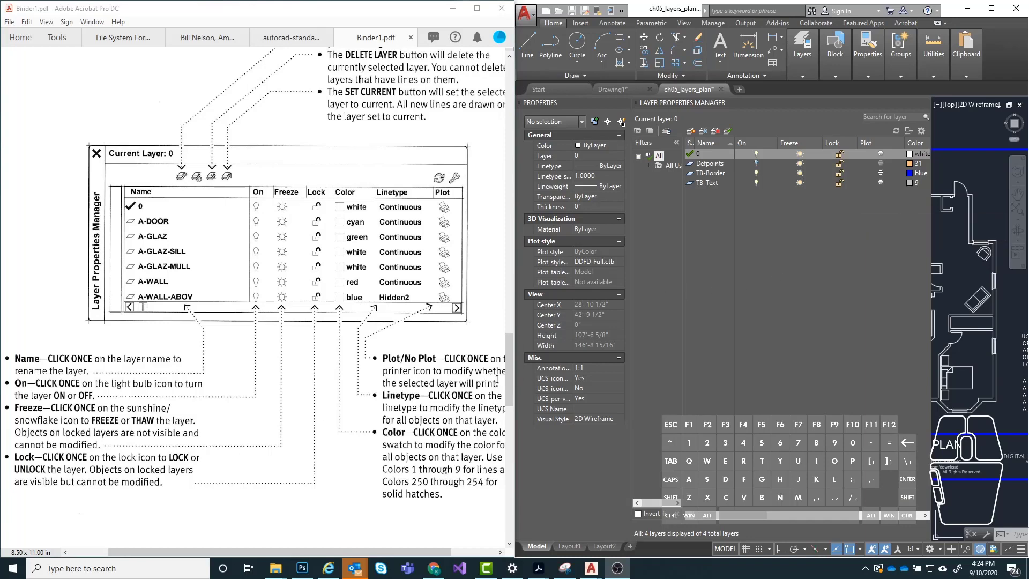
{"action": "left_click_drag", "start_coordinate": [256, 551], "coordinate": [305, 551]}
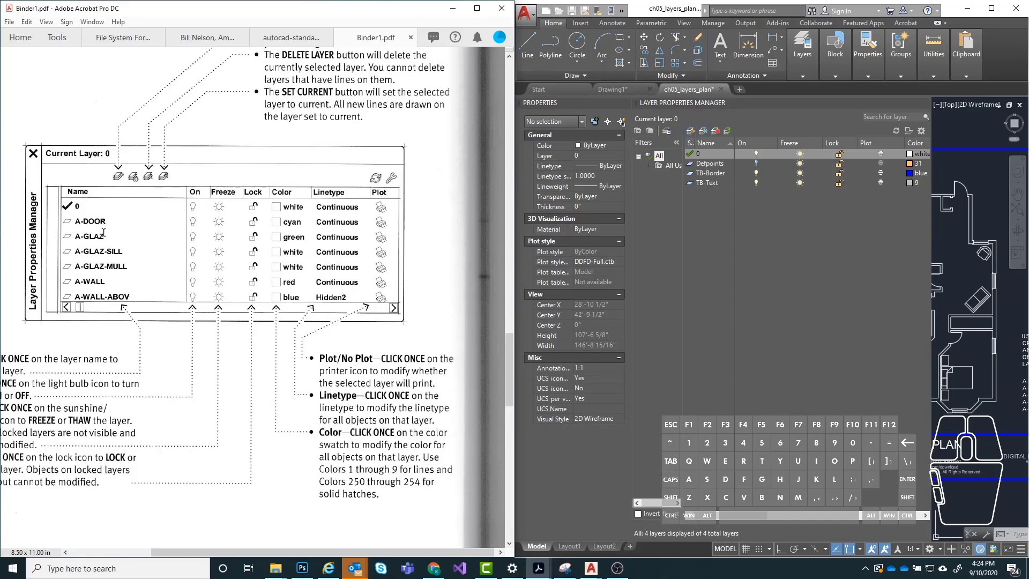
{"action": "left_click", "coordinate": [691, 132]}
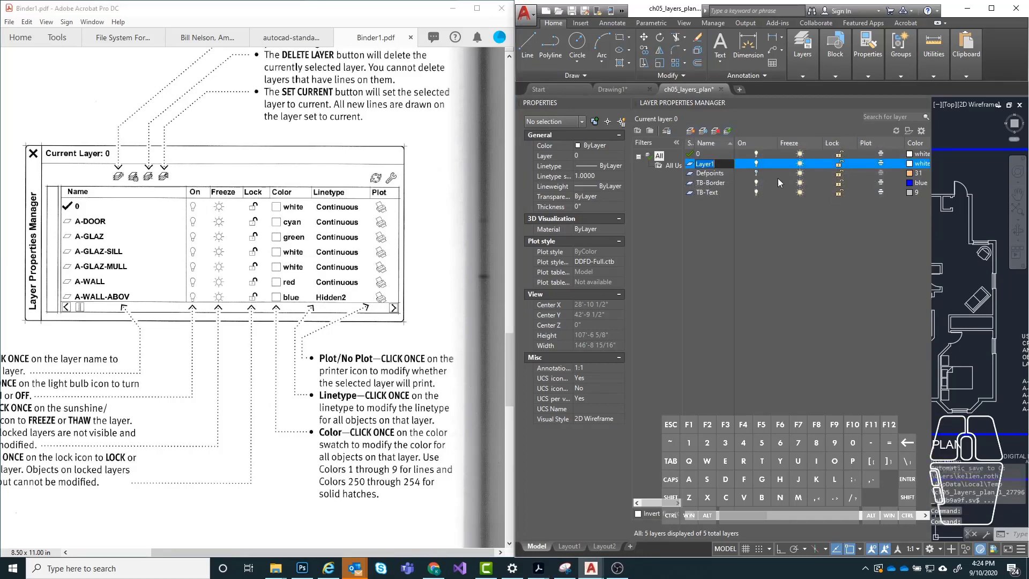
{"action": "type", "text": "A-DOOR"}
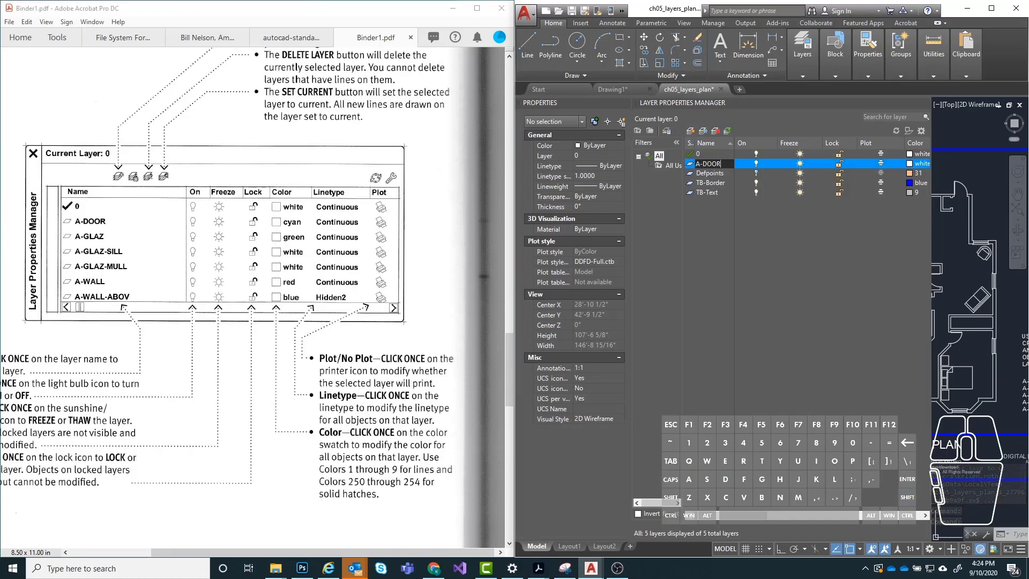
{"action": "key", "text": "Return"}
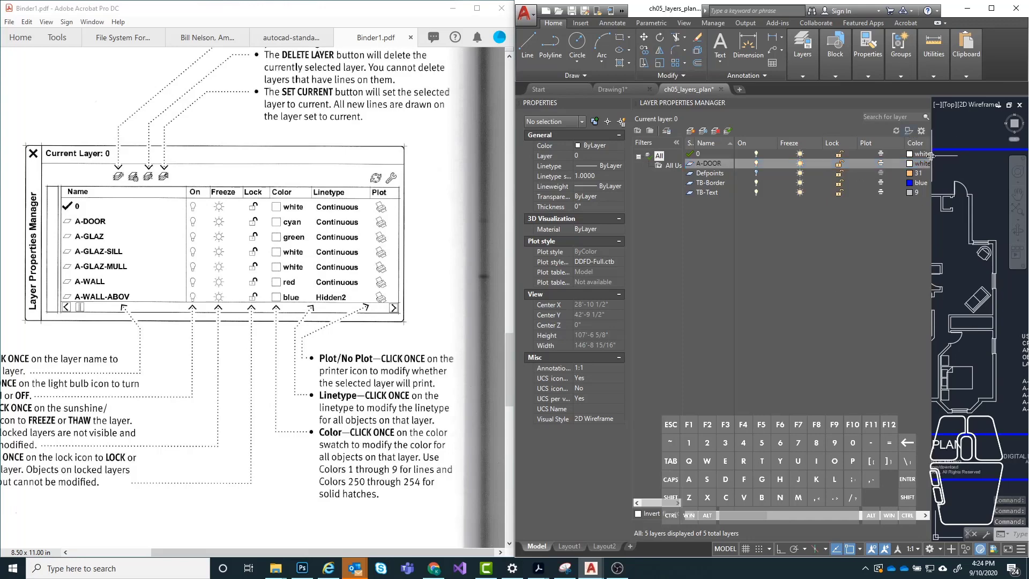
- Adjust the Layer Properties Manager to show the Color and Linetype columns, and open the color selection for the A-DOOR layer
{"action": "left_click_drag", "start_coordinate": [1014, 155], "coordinate": [1011, 155]}
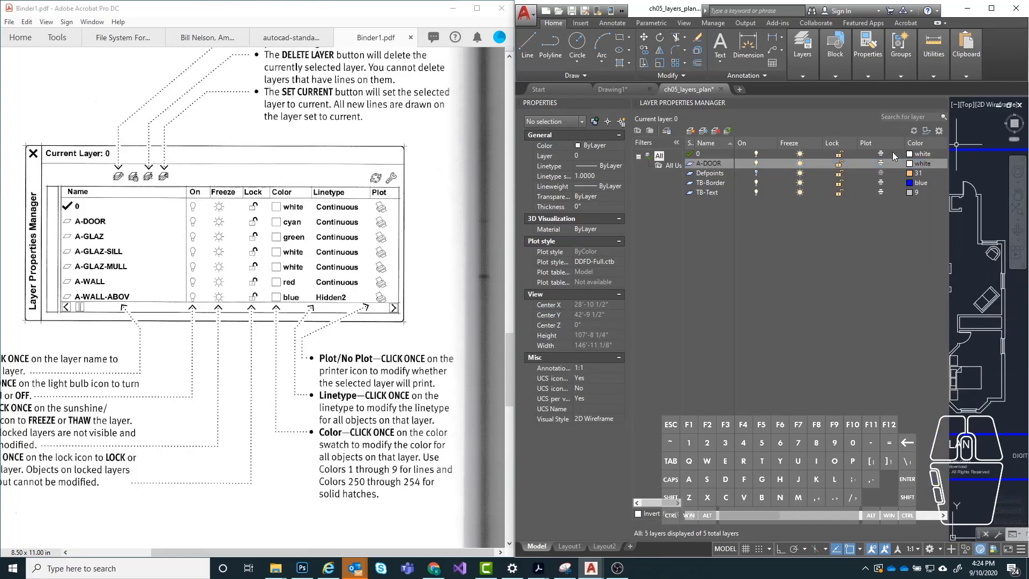
{"action": "left_click_drag", "start_coordinate": [903, 143], "coordinate": [824, 143]}
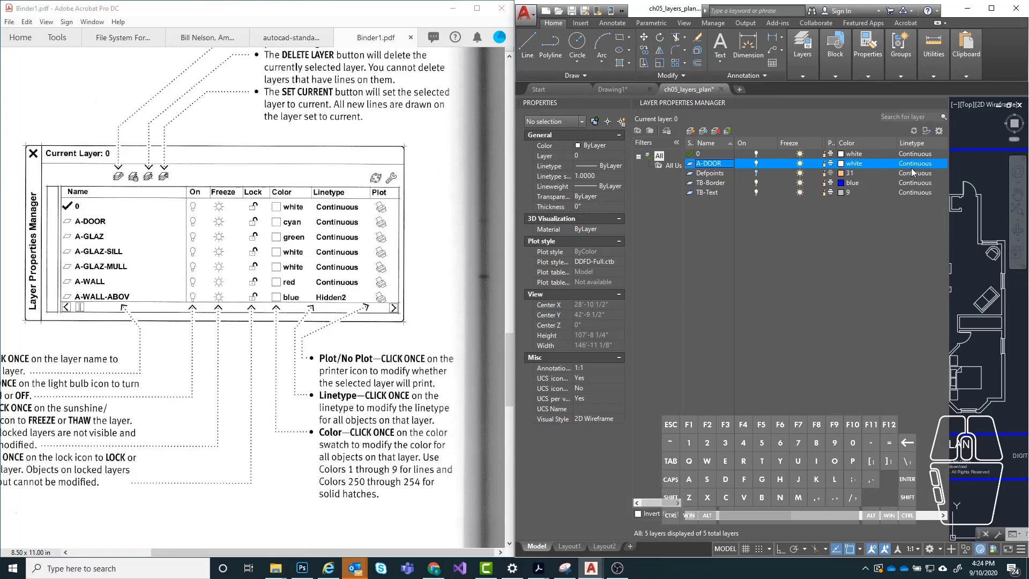
{"action": "left_click", "coordinate": [840, 164]}
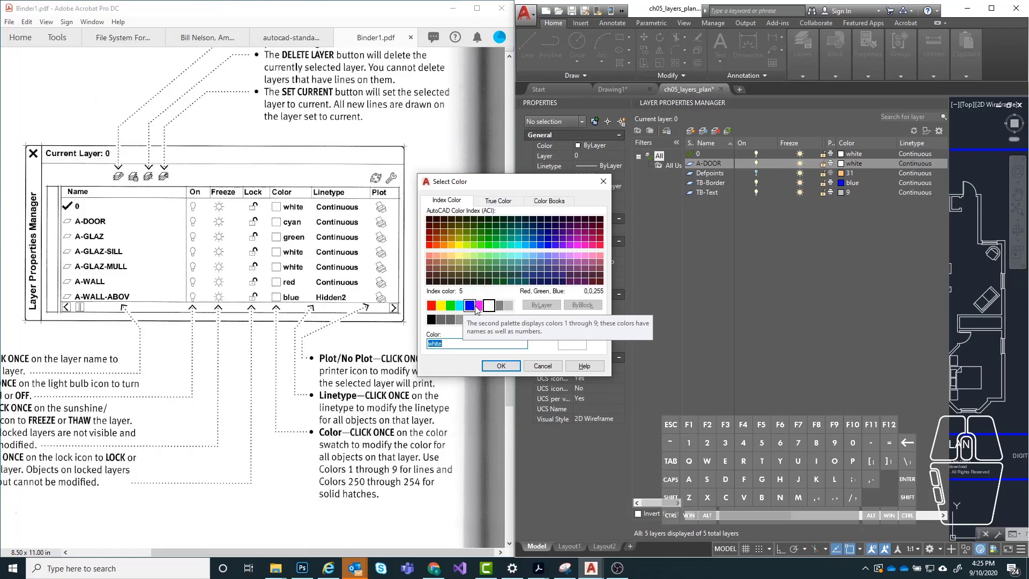
- Review the textbook's line weight conventions for colors 1 through 9 and compare them with the color index swatches
{"action": "scroll", "coordinate": [308, 280], "scroll_direction": "up", "scroll_amount": 1}
{"action": "scroll", "coordinate": [309, 279], "scroll_direction": "up", "scroll_amount": 15}
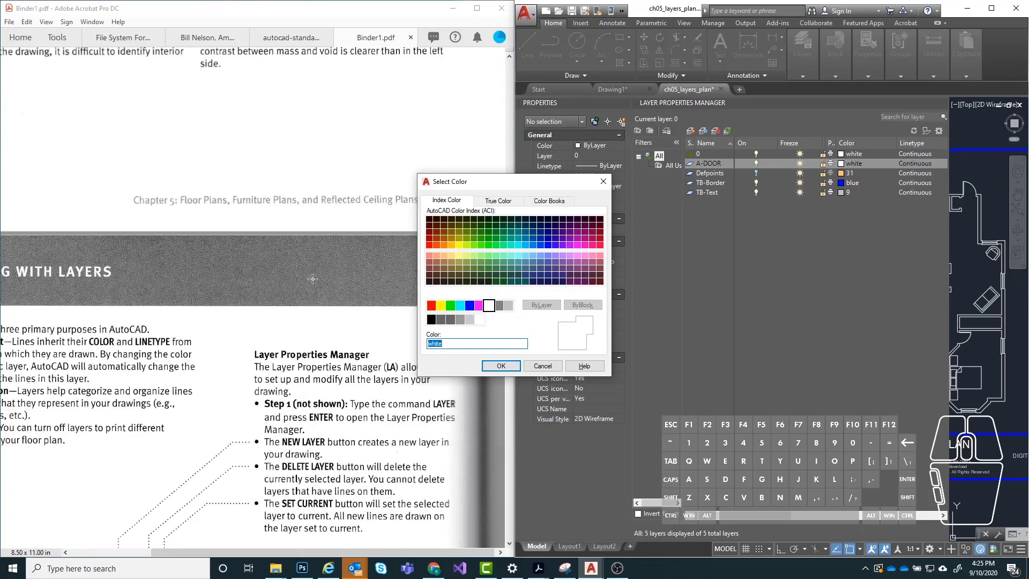
{"action": "scroll", "coordinate": [312, 279], "scroll_direction": "up", "scroll_amount": 10}
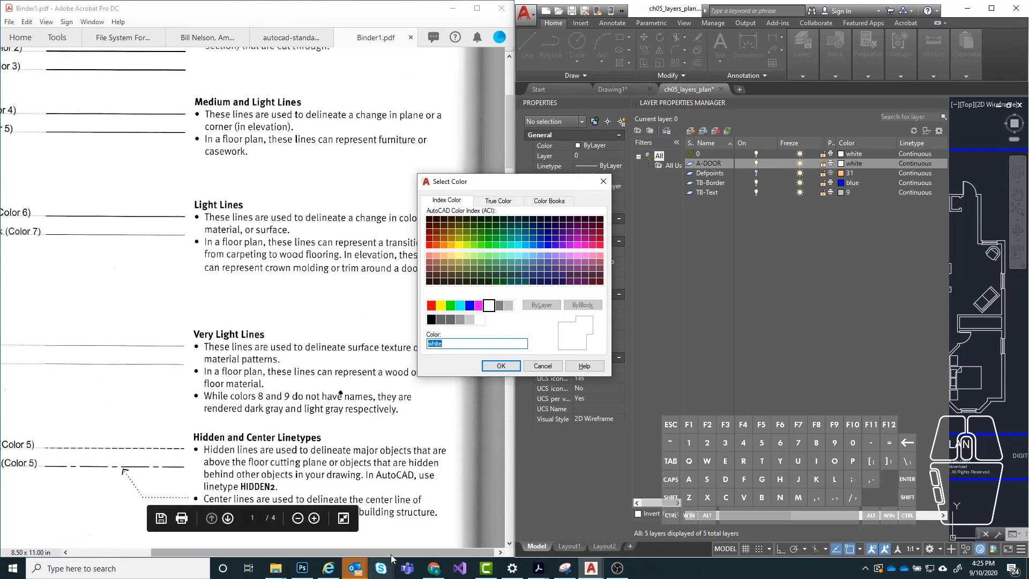
{"action": "left_click_drag", "start_coordinate": [391, 554], "coordinate": [339, 552]}
{"action": "scroll", "coordinate": [337, 552], "scroll_direction": "up", "scroll_amount": 5}
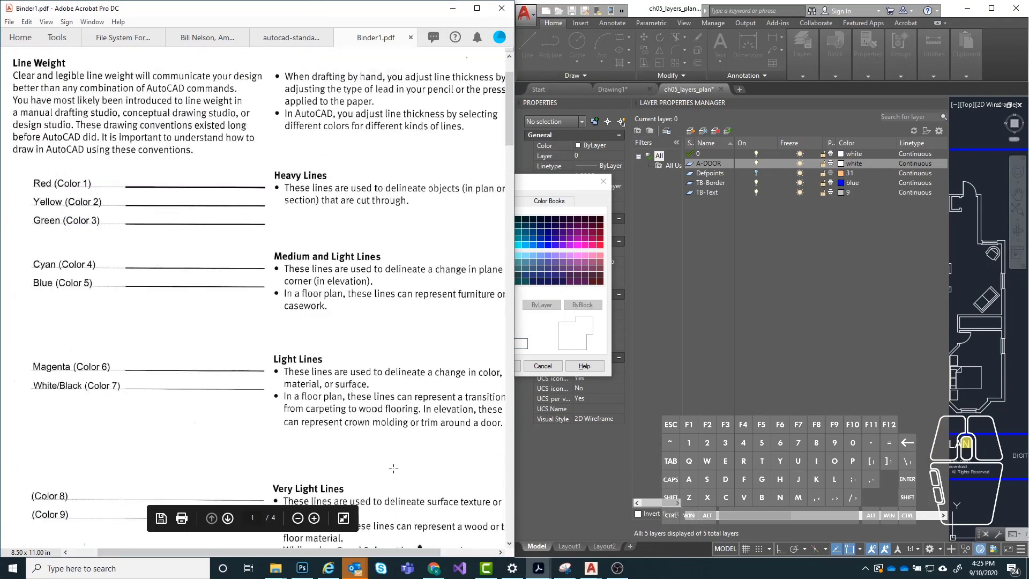
{"action": "left_click", "coordinate": [529, 187]}
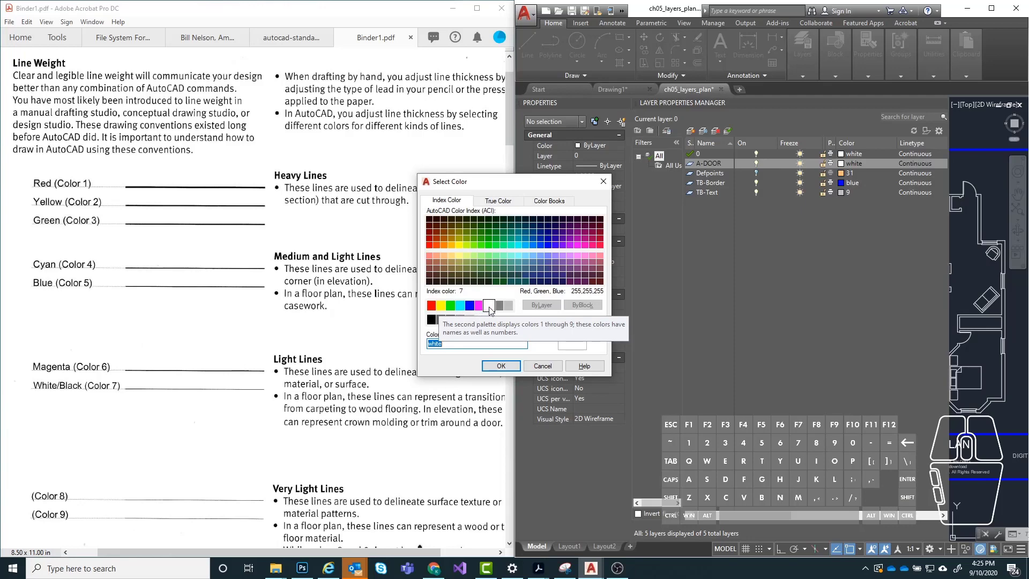
{"action": "scroll", "coordinate": [90, 381], "scroll_direction": "down", "scroll_amount": 6}
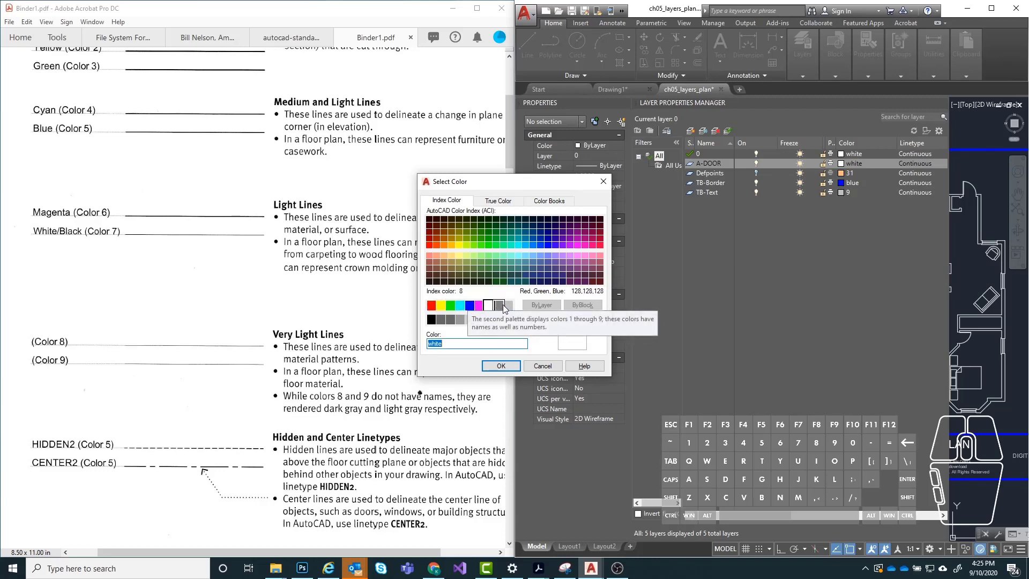
{"action": "scroll", "coordinate": [204, 263], "scroll_direction": "up", "scroll_amount": 4}
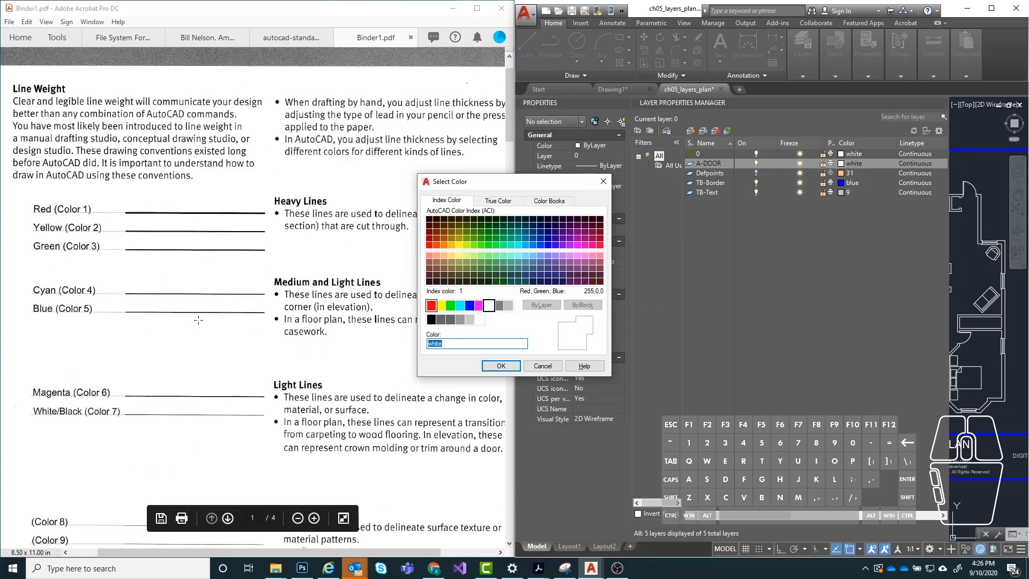
{"action": "scroll", "coordinate": [282, 339], "scroll_direction": "down", "scroll_amount": 4}
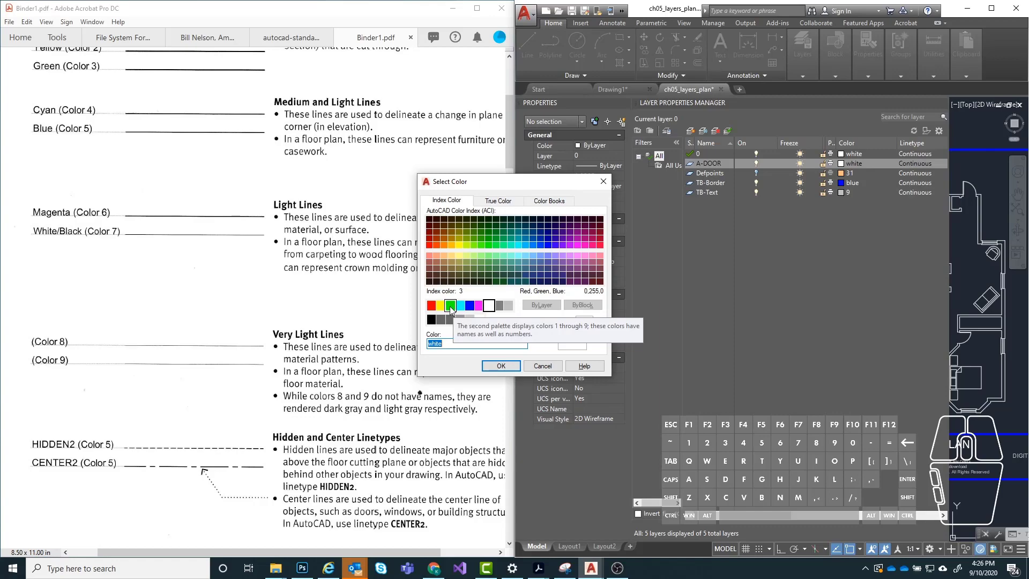
- Set the A-DOOR layer's color to cyan, following the textbook's layer list
{"action": "scroll", "coordinate": [135, 285], "scroll_direction": "down", "scroll_amount": 15}
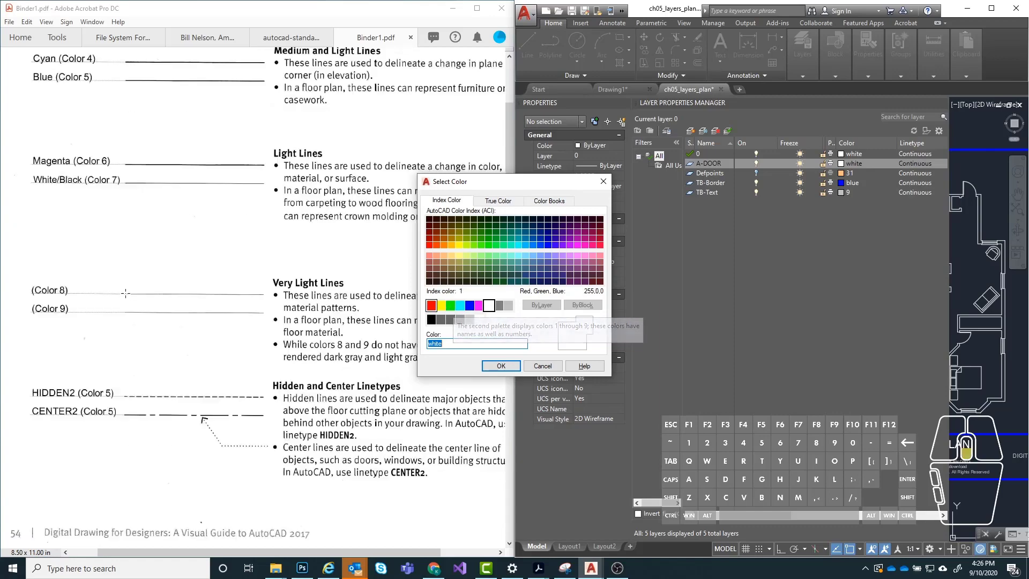
{"action": "scroll", "coordinate": [135, 285], "scroll_direction": "down", "scroll_amount": 10}
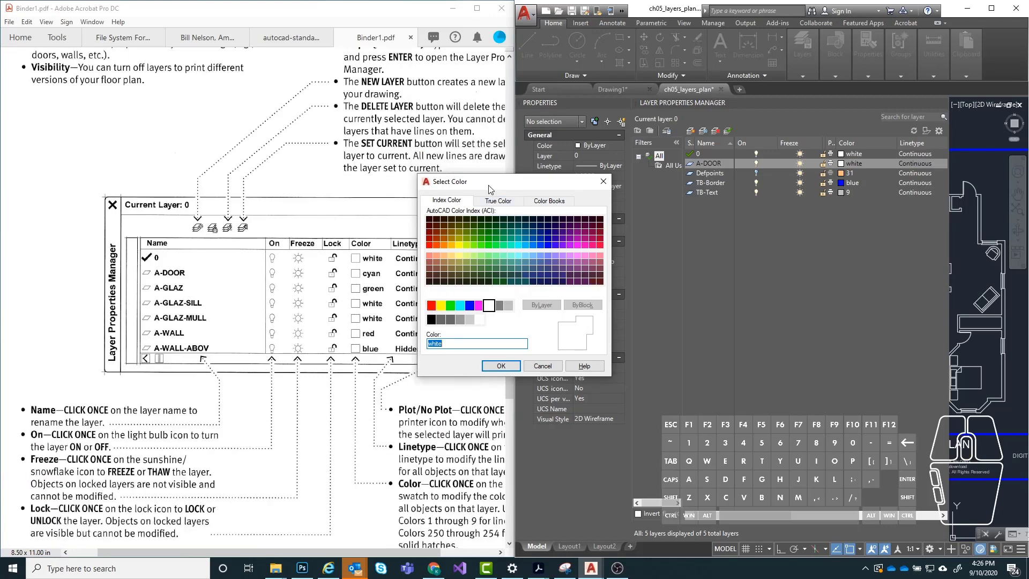
{"action": "left_click_drag", "start_coordinate": [490, 182], "coordinate": [521, 136]}
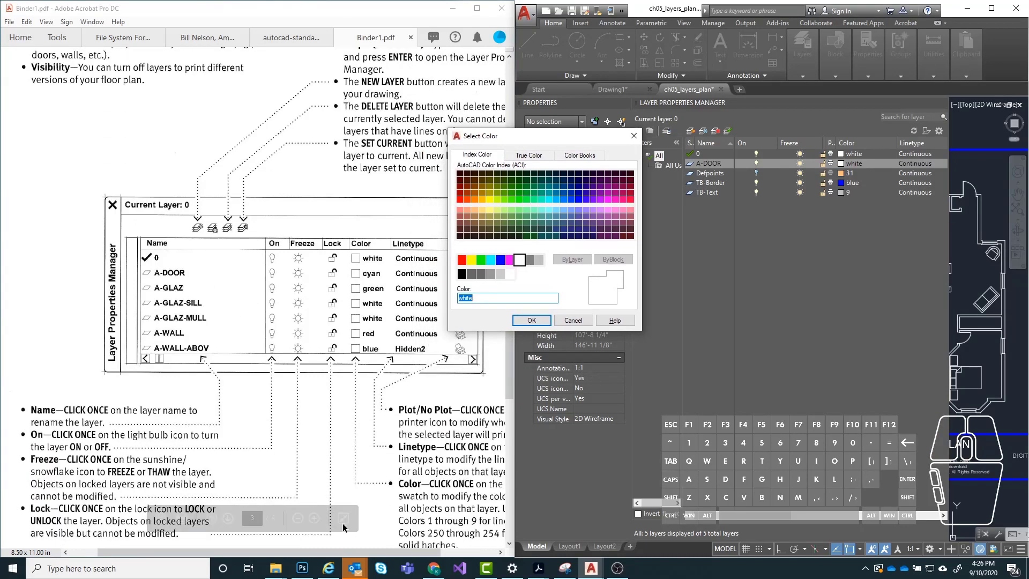
{"action": "left_click_drag", "start_coordinate": [334, 552], "coordinate": [349, 552]}
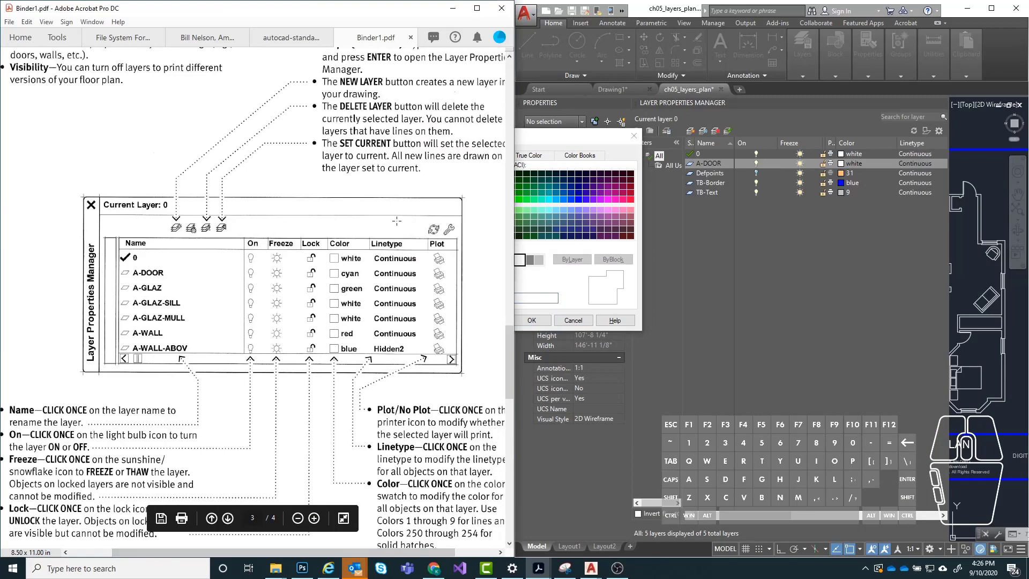
{"action": "left_click", "coordinate": [596, 141]}
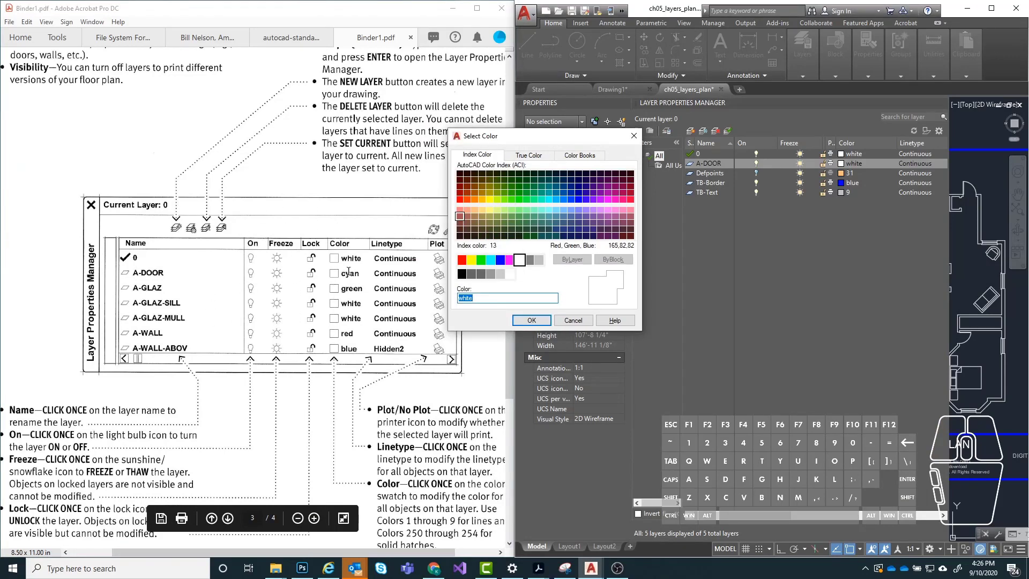
{"action": "left_click", "coordinate": [492, 264]}
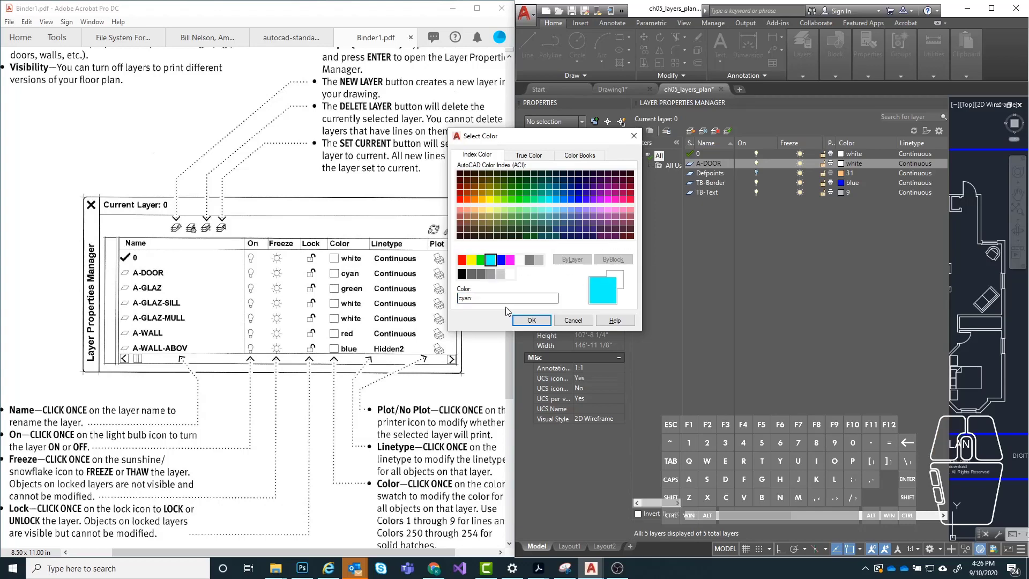
{"action": "left_click", "coordinate": [530, 321]}
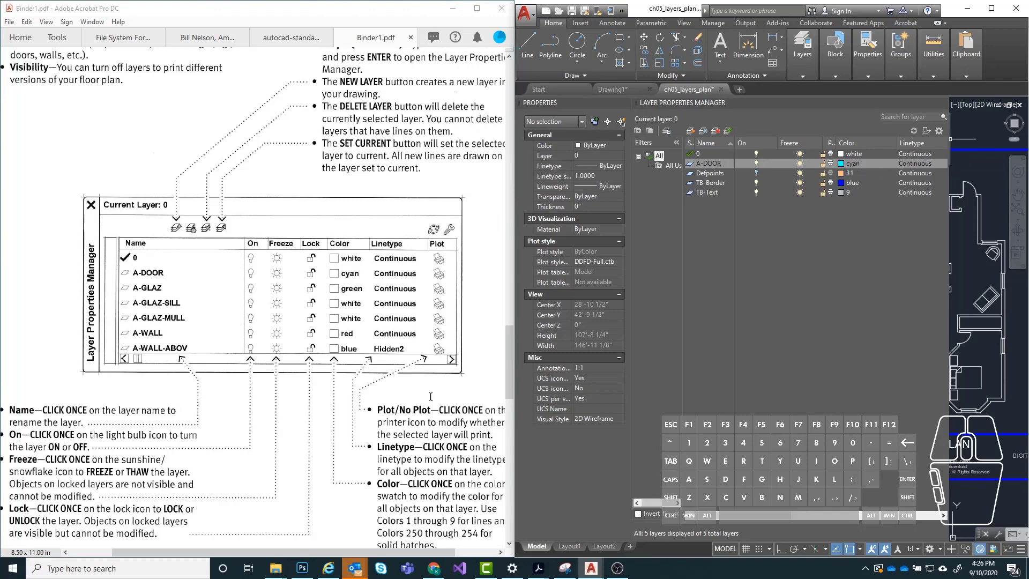
- Create a new layer named A-WALL-ABOV
{"action": "scroll", "coordinate": [363, 402], "scroll_direction": "down", "scroll_amount": 1}
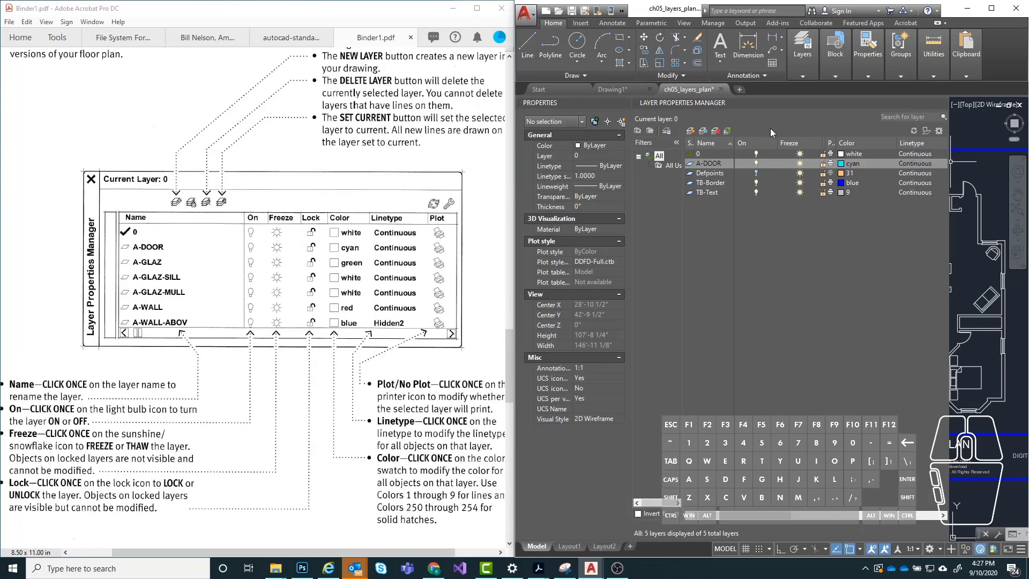
{"action": "left_click", "coordinate": [690, 132]}
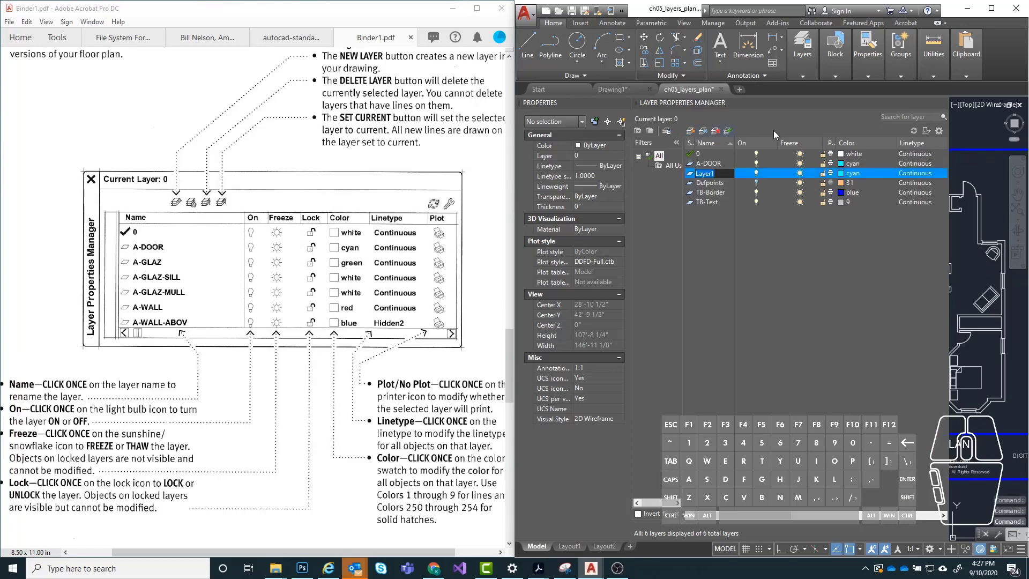
{"action": "type", "text": "A-WALL"}
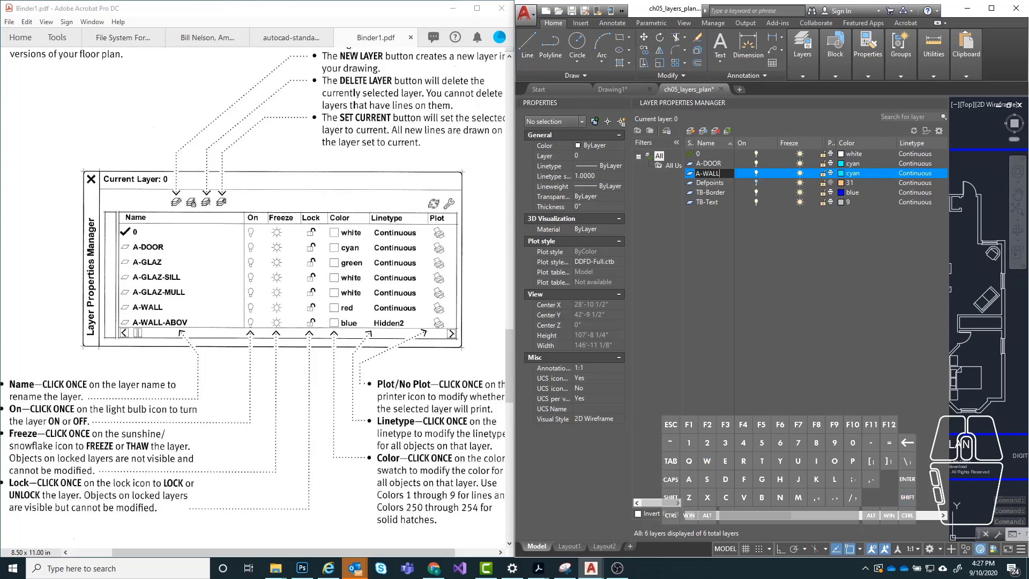
{"action": "type", "text": "-A"}
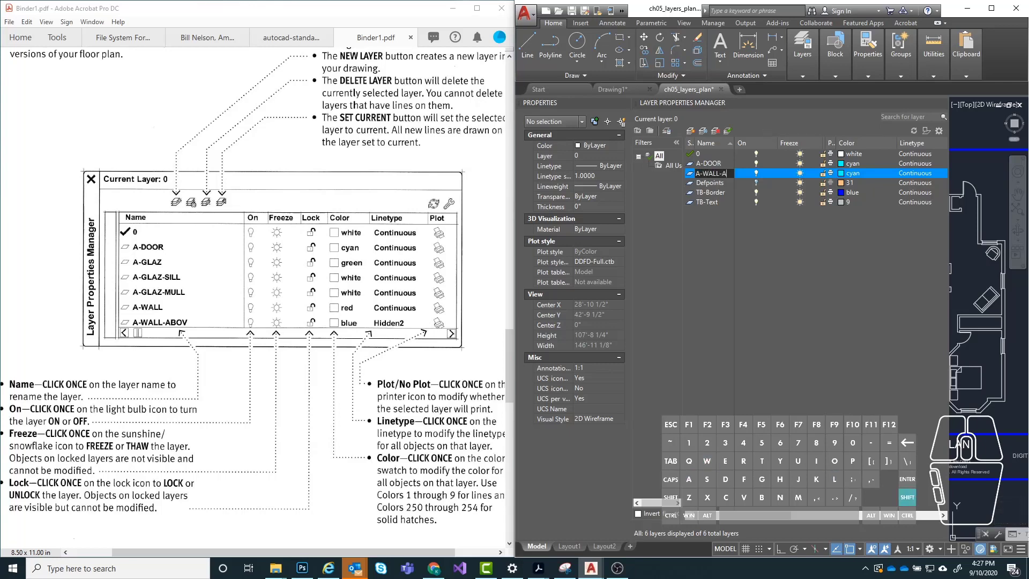
{"action": "type", "text": "BOV"}
{"action": "key", "text": "Return"}
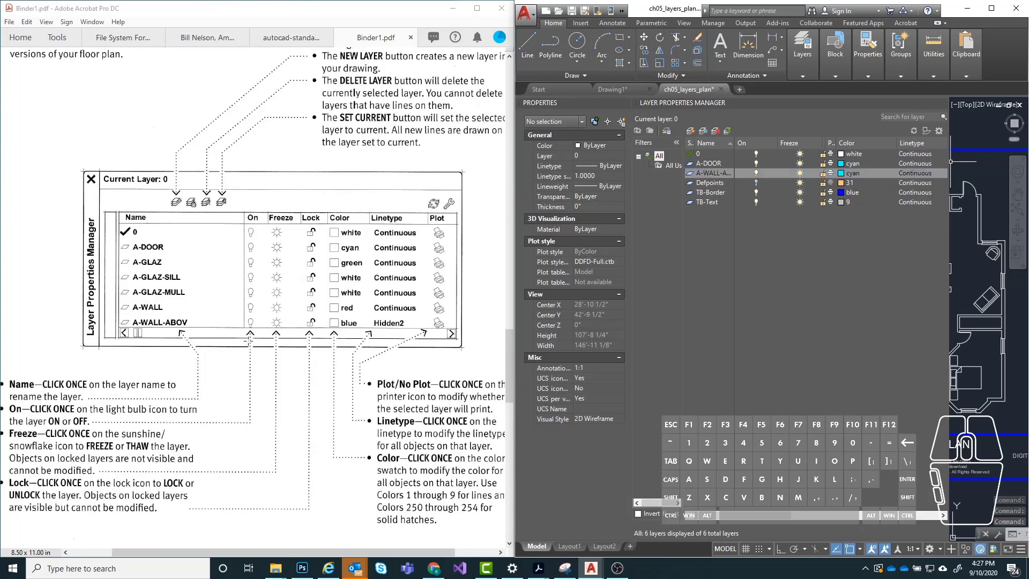
- Set the A-WALL-ABOV layer's color to blue
{"action": "left_click", "coordinate": [840, 172]}
{"action": "left_click", "coordinate": [502, 261]}
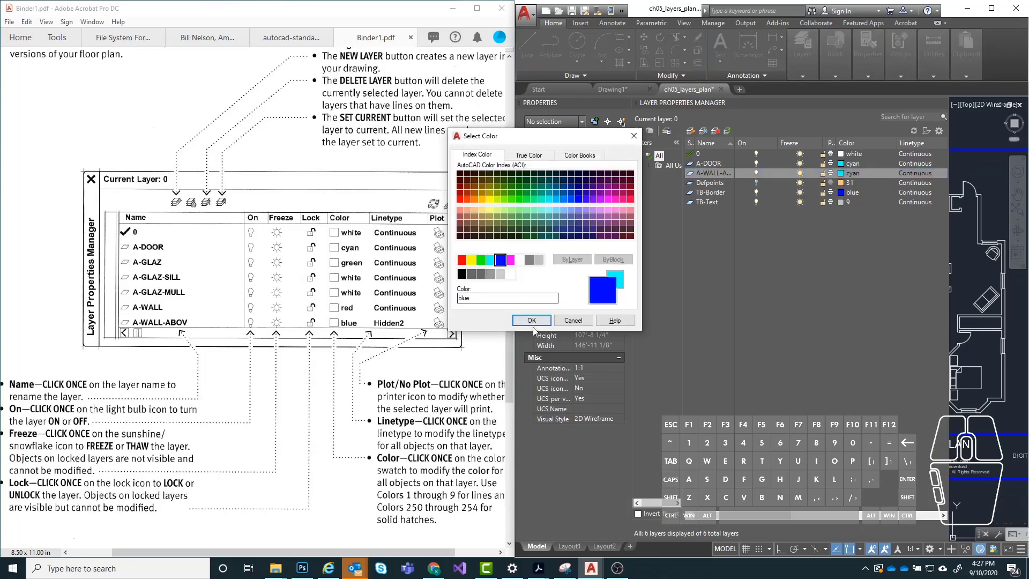
{"action": "left_click", "coordinate": [531, 320]}
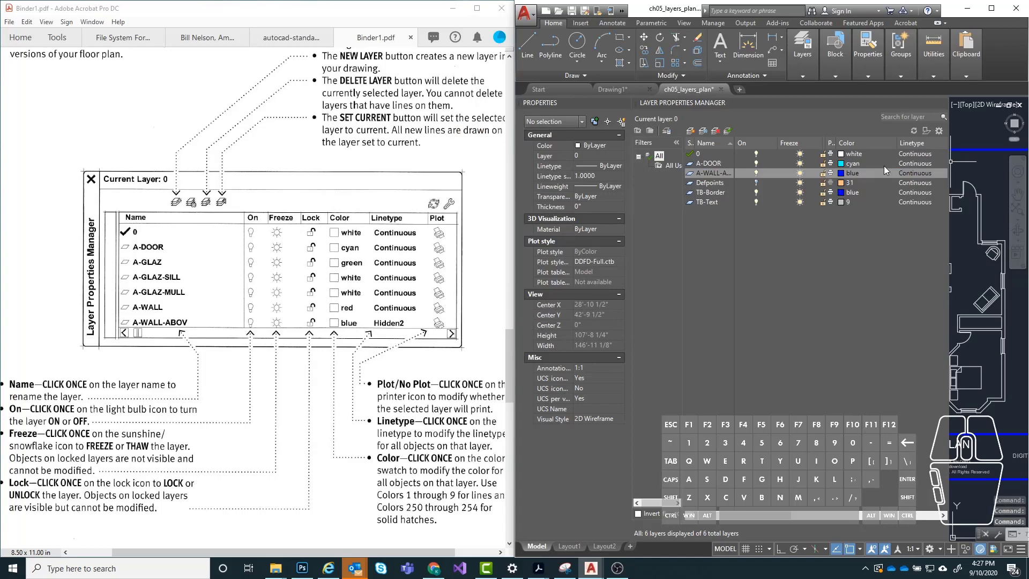
- Load the HIDDEN2 linetype from acad.lin and assign it to the A-WALL-ABOV layer
{"action": "left_click", "coordinate": [921, 171]}
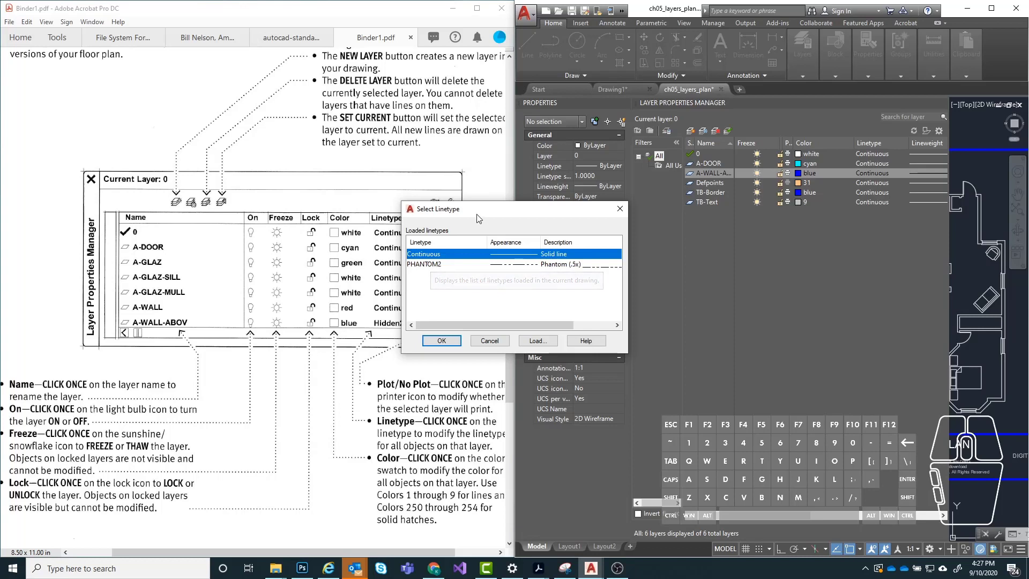
{"action": "left_click_drag", "start_coordinate": [480, 214], "coordinate": [528, 202]}
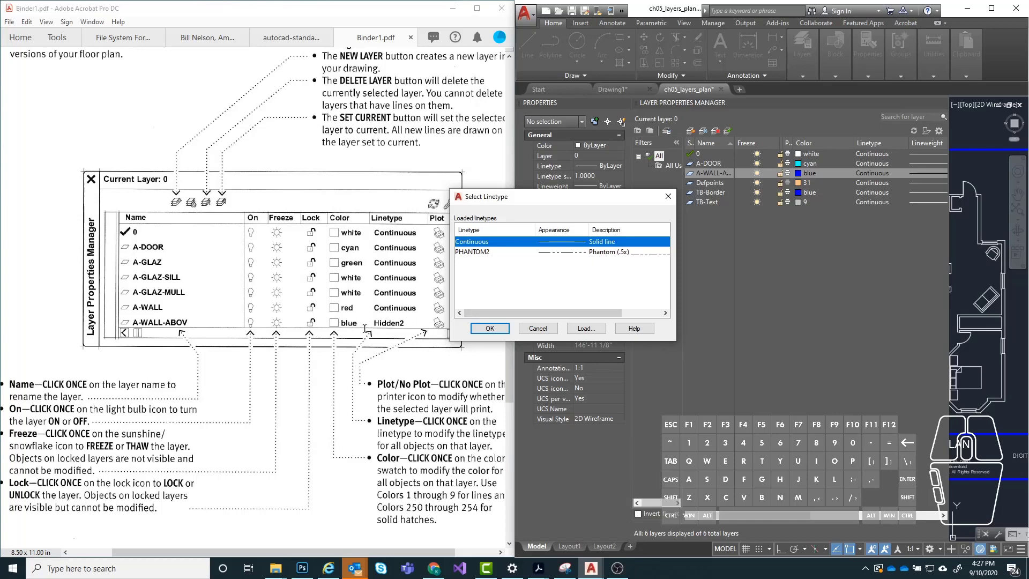
{"action": "left_click", "coordinate": [587, 329]}
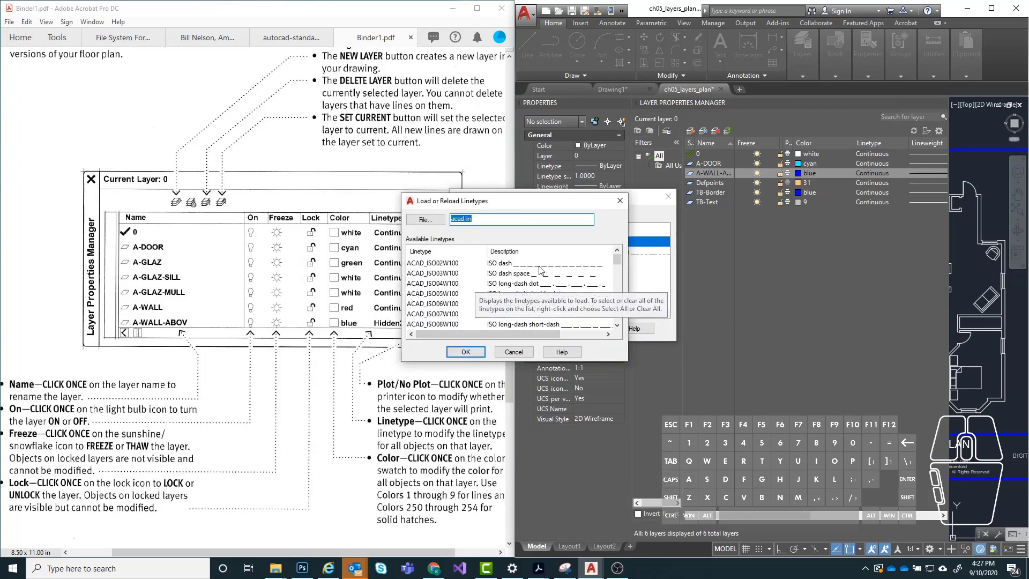
{"action": "scroll", "coordinate": [558, 285], "scroll_direction": "down", "scroll_amount": 2}
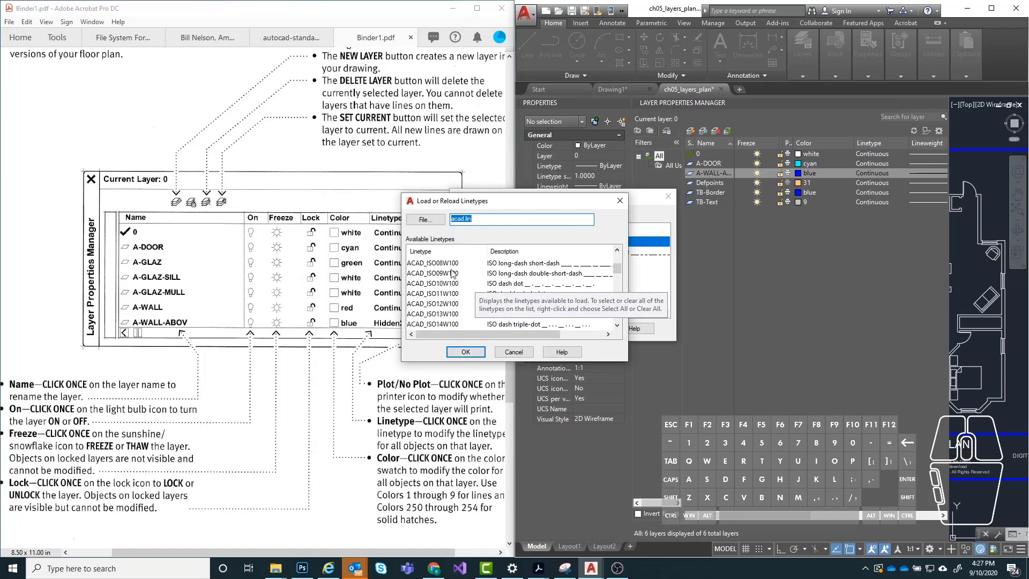
{"action": "scroll", "coordinate": [584, 279], "scroll_direction": "down", "scroll_amount": 1}
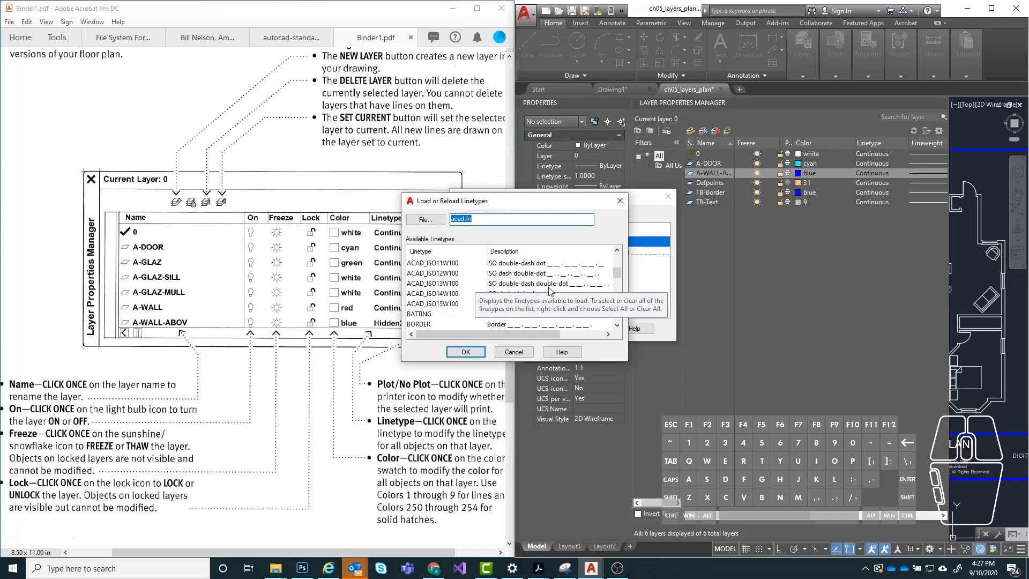
{"action": "scroll", "coordinate": [550, 291], "scroll_direction": "down", "scroll_amount": 2}
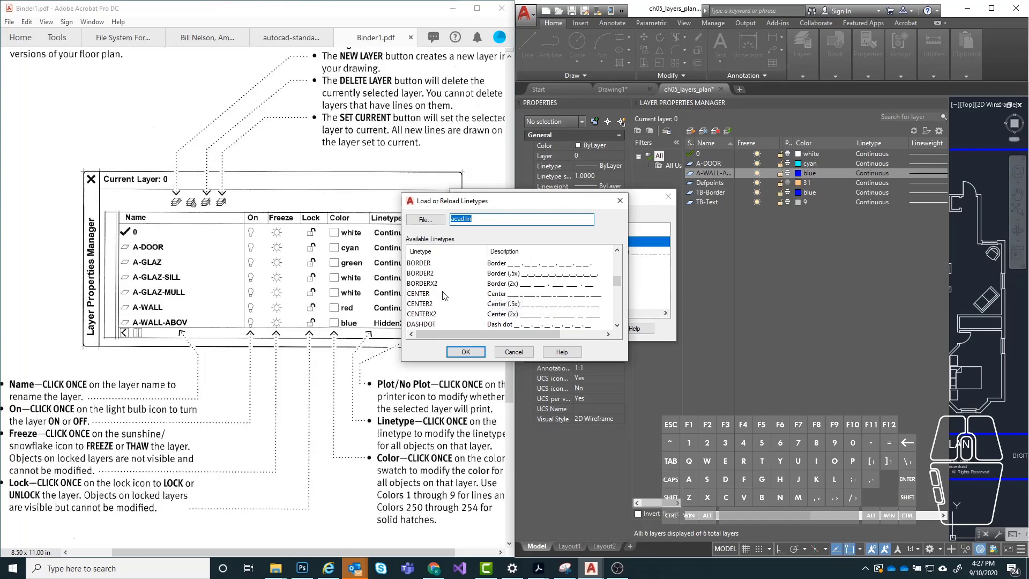
{"action": "scroll", "coordinate": [443, 295], "scroll_direction": "down", "scroll_amount": 3}
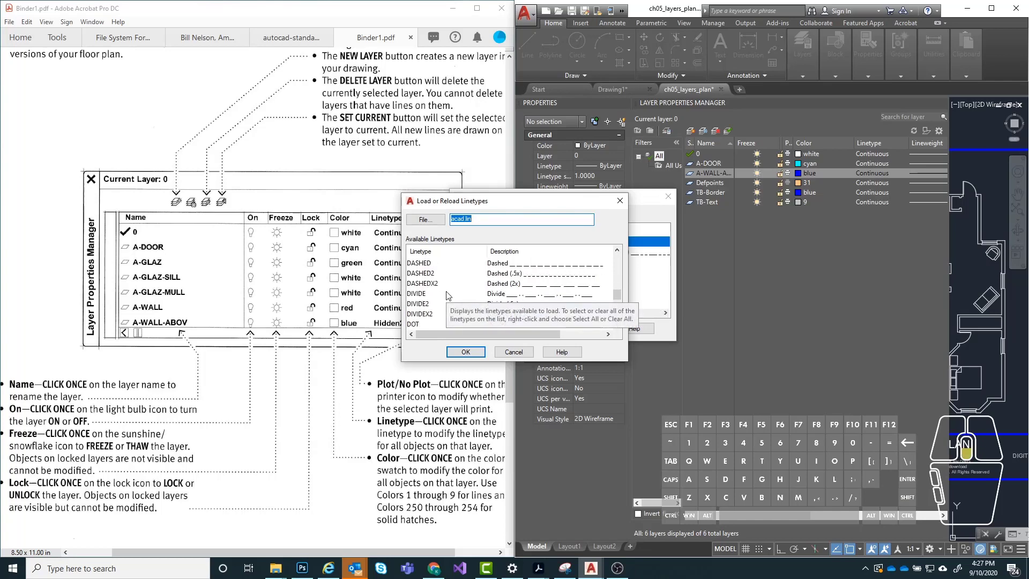
{"action": "scroll", "coordinate": [447, 295], "scroll_direction": "down", "scroll_amount": 3}
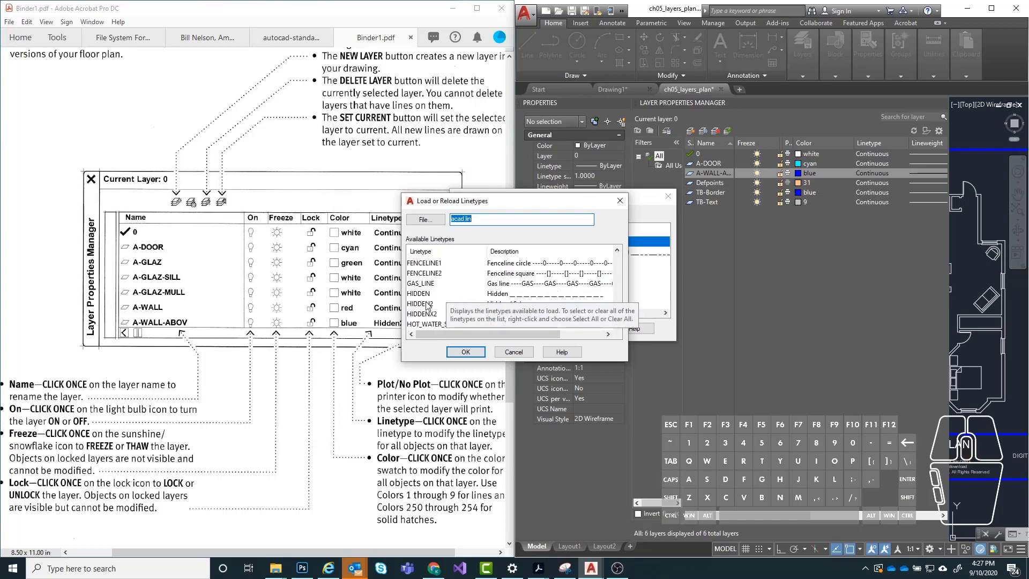
{"action": "left_click", "coordinate": [427, 303]}
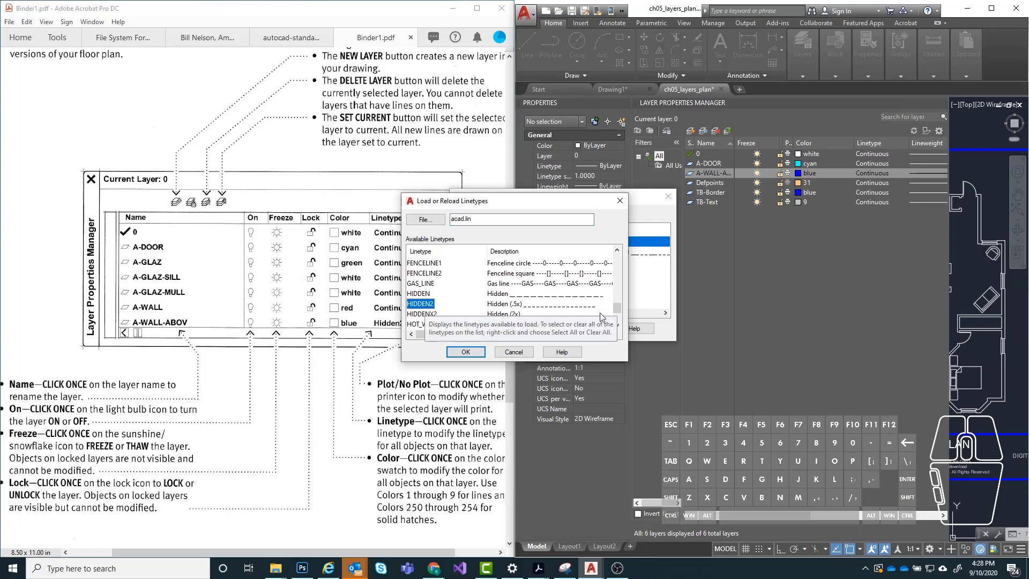
{"action": "left_click", "coordinate": [465, 352]}
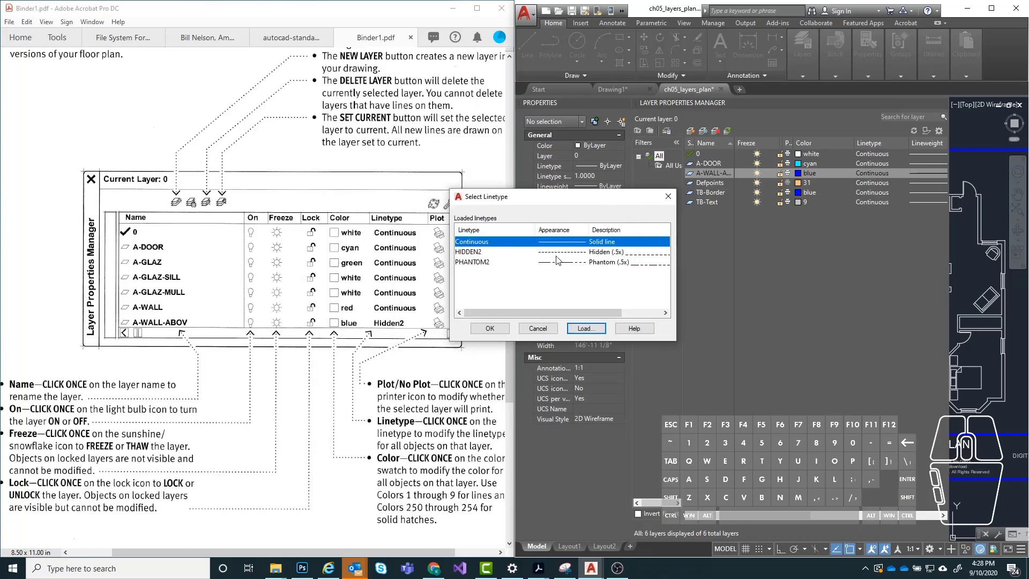
{"action": "left_click", "coordinate": [480, 253]}
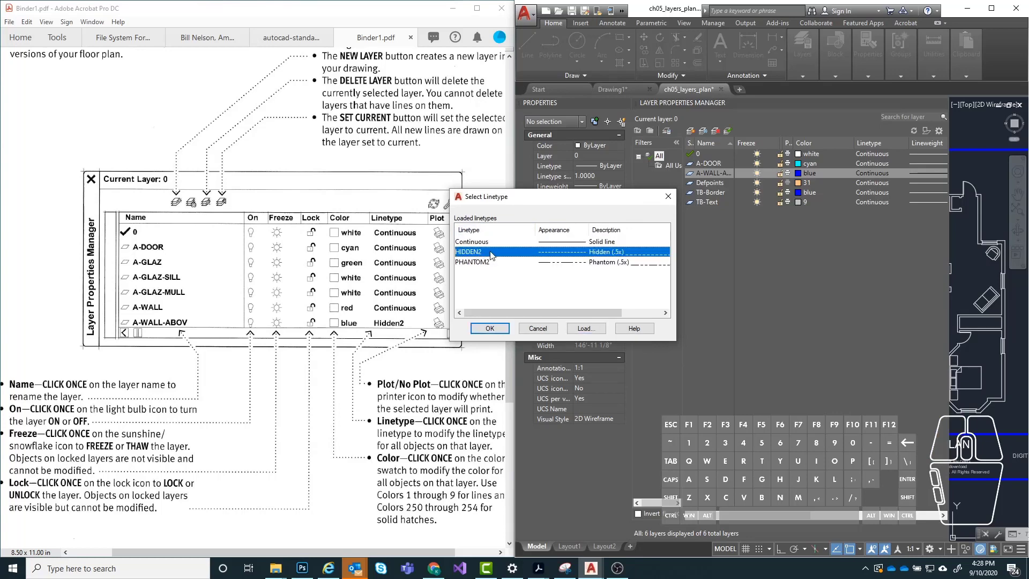
{"action": "left_click", "coordinate": [489, 328]}
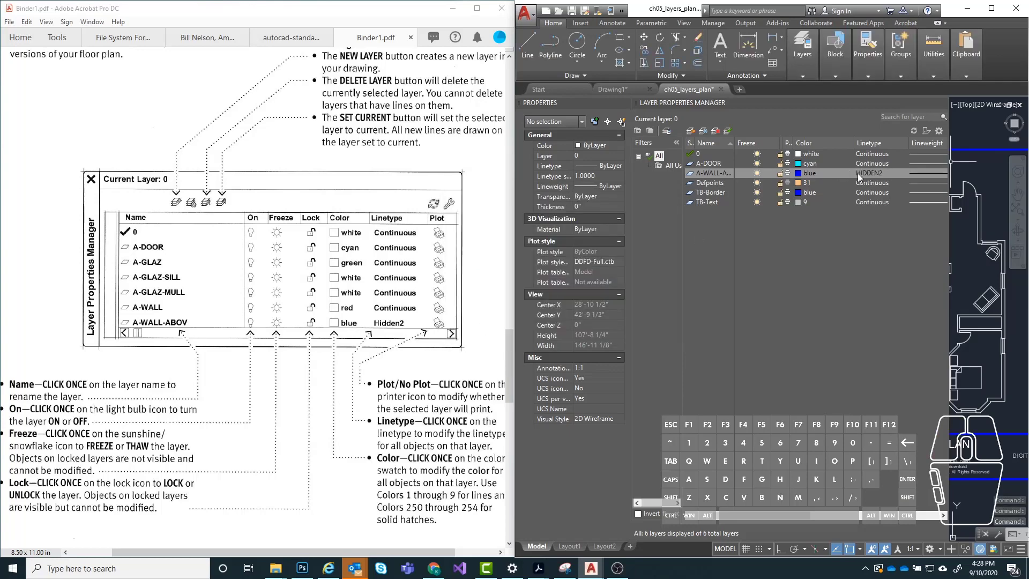
- Read the textbook's Properties Panel section on ByLayer color and linetype assignments and locate the matching property controls in AutoCAD
{"action": "scroll", "coordinate": [343, 362], "scroll_direction": "down", "scroll_amount": 3}
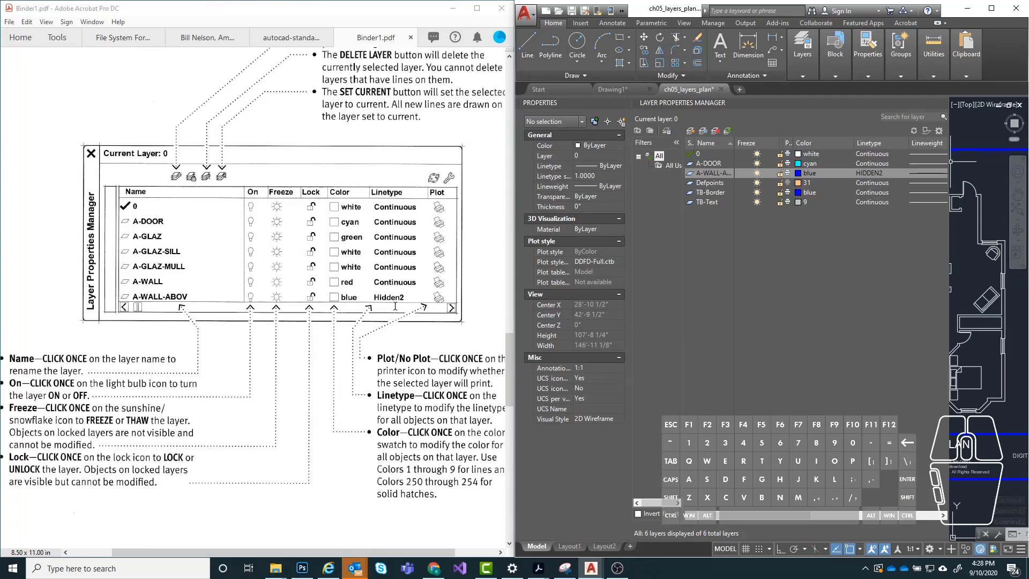
{"action": "scroll", "coordinate": [394, 294], "scroll_direction": "down", "scroll_amount": 12}
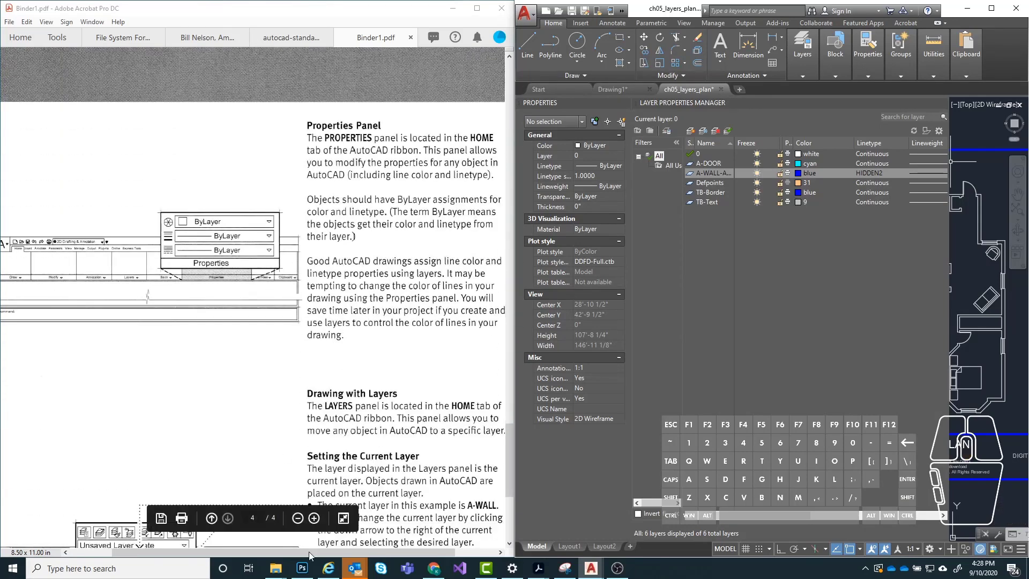
{"action": "left_click_drag", "start_coordinate": [307, 551], "coordinate": [288, 551]}
{"action": "scroll", "coordinate": [365, 232], "scroll_direction": "down", "scroll_amount": 1}
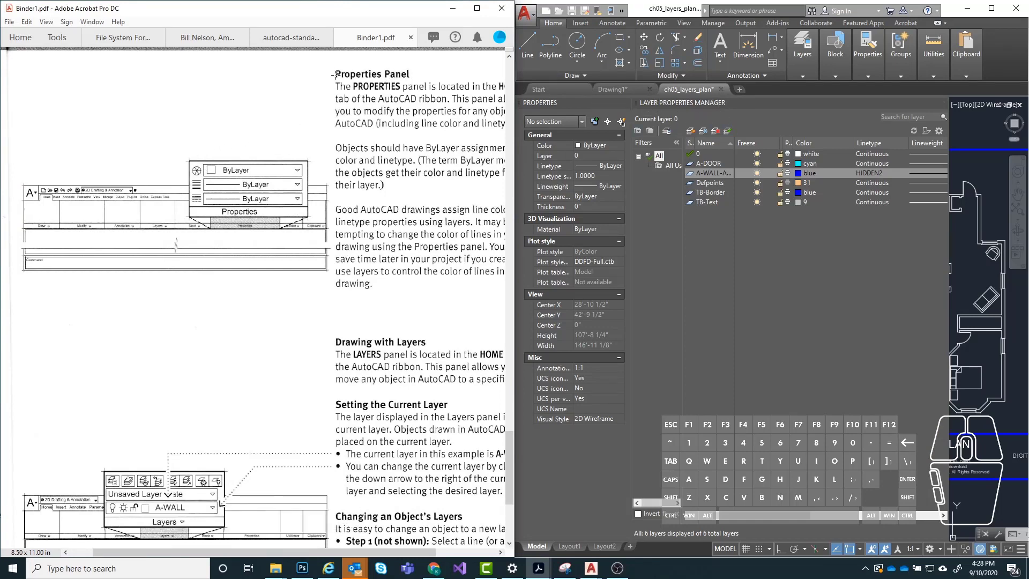
{"action": "left_click", "coordinate": [866, 75]}
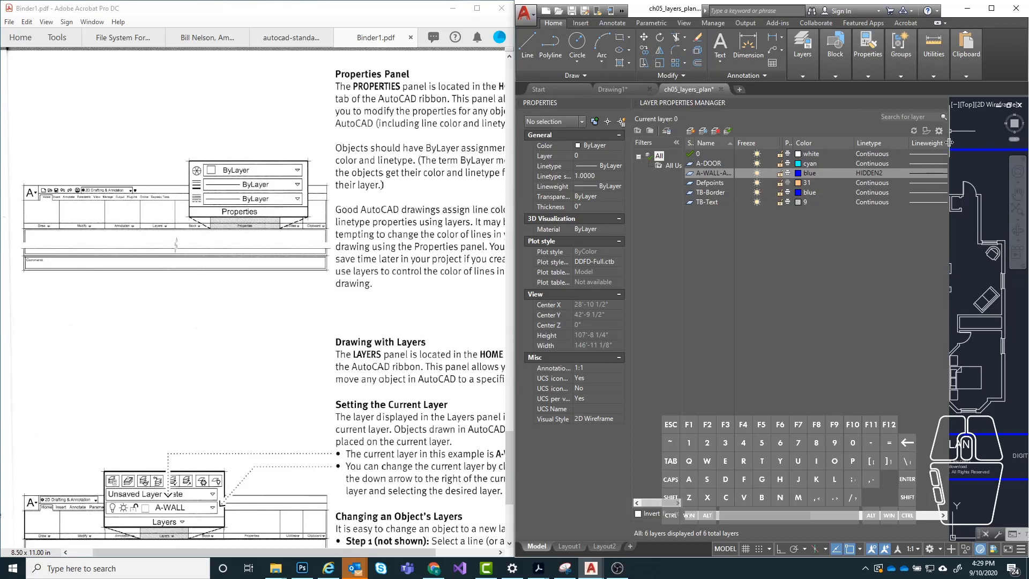
- Close the Layer Properties Manager to clear the drawing area
{"action": "left_click_drag", "start_coordinate": [947, 131], "coordinate": [870, 131]}
{"action": "scroll", "coordinate": [899, 185], "scroll_direction": "down", "scroll_amount": 2}
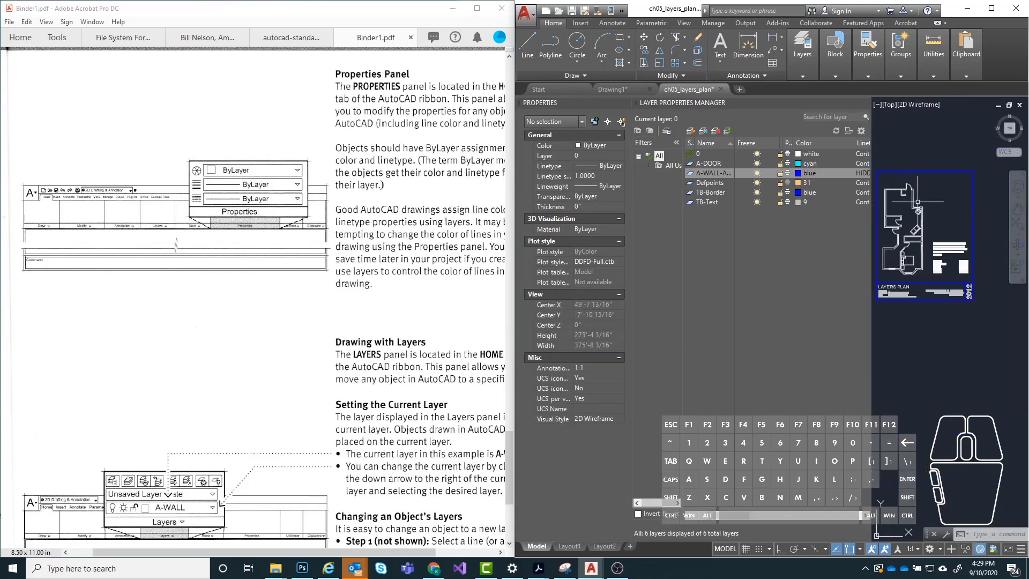
{"action": "left_click_drag", "start_coordinate": [870, 237], "coordinate": [837, 236]}
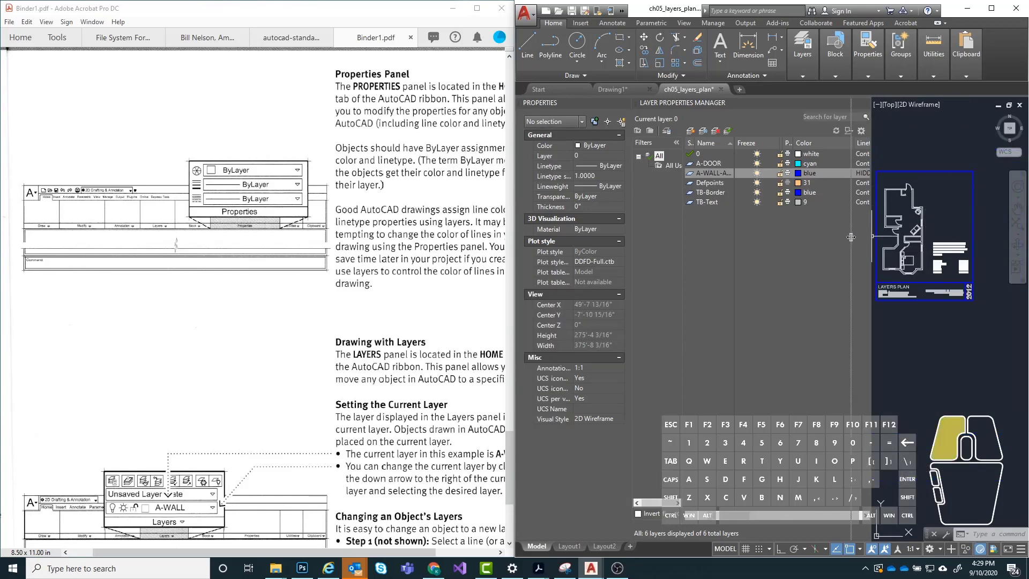
{"action": "left_click", "coordinate": [828, 102]}
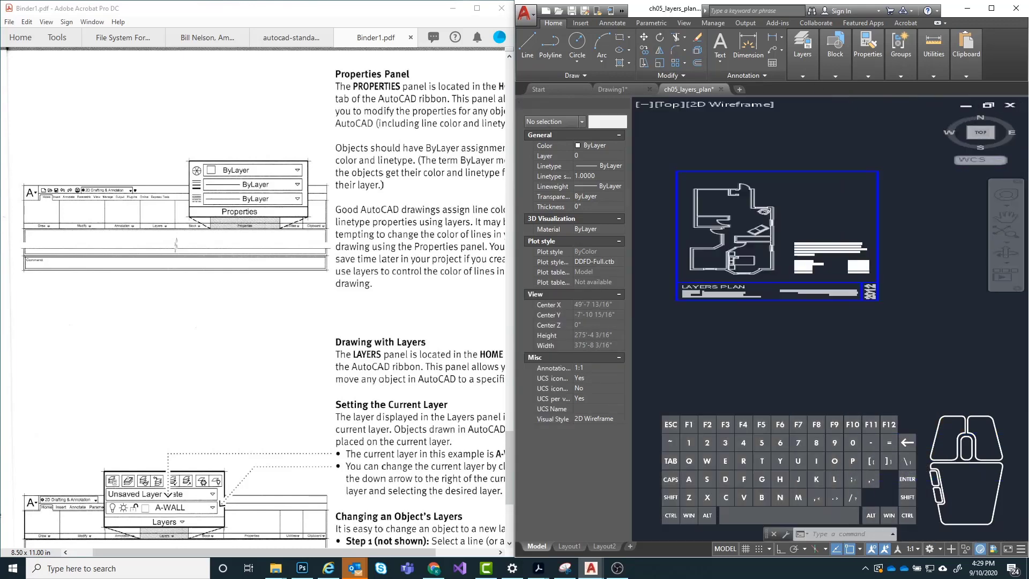
- Draw a vertical line about 28'-7" long with Ortho on, in the empty space to the left of the plan's blue border
{"action": "scroll", "coordinate": [798, 187], "scroll_direction": "up", "scroll_amount": 4}
{"action": "middle_click_drag", "start_coordinate": [798, 188], "coordinate": [796, 202]}
{"action": "scroll", "coordinate": [795, 202], "scroll_direction": "down", "scroll_amount": 2}
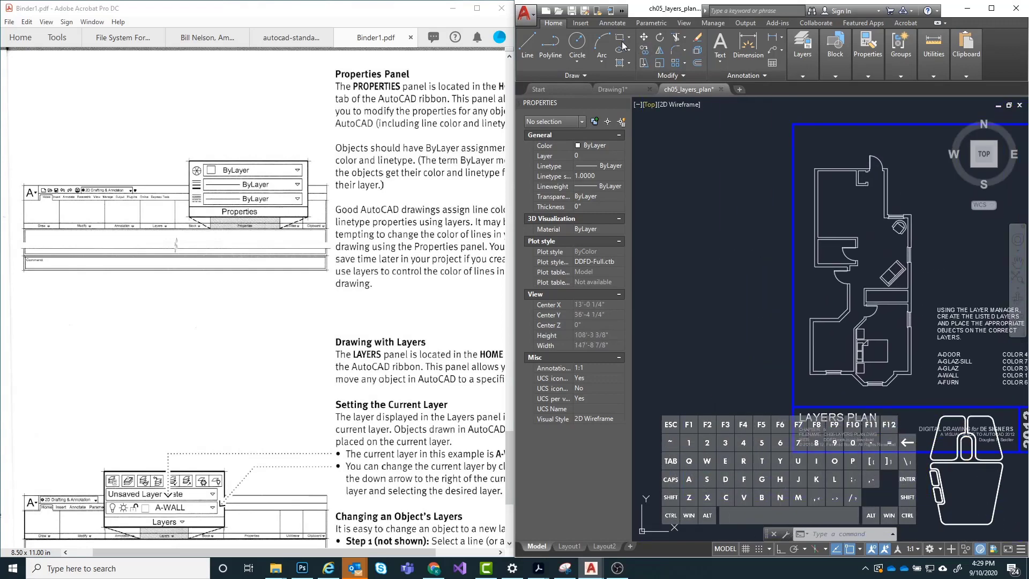
{"action": "left_click", "coordinate": [527, 45]}
{"action": "left_click", "coordinate": [693, 198]}
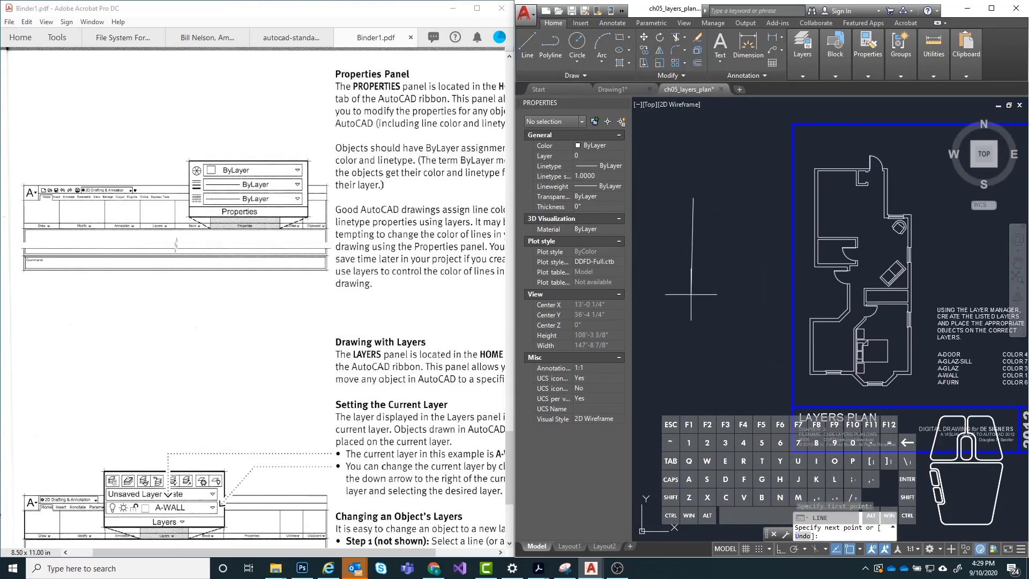
{"action": "key", "text": "F8"}
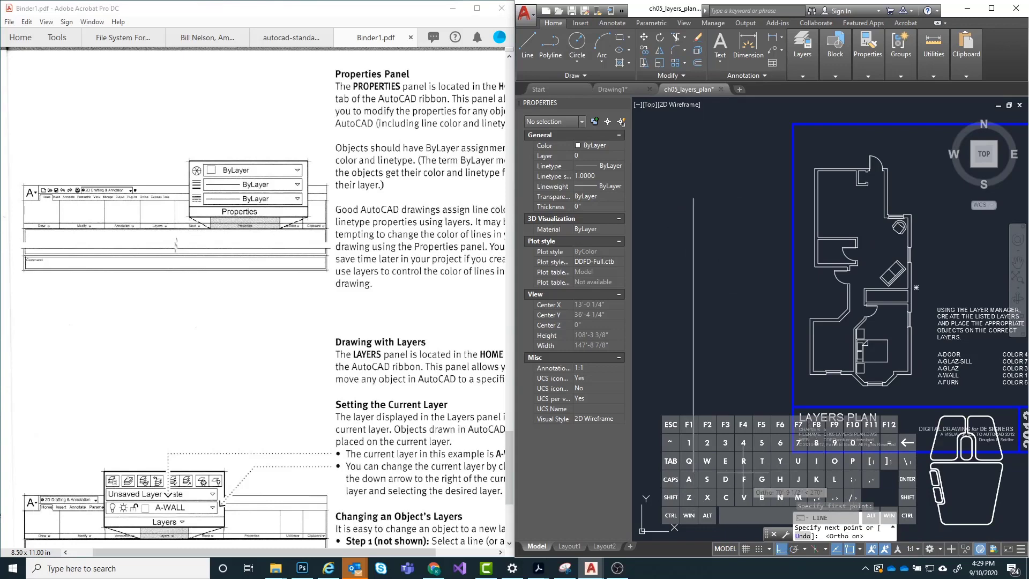
{"action": "left_click", "coordinate": [694, 316]}
{"action": "key", "text": "Return"}
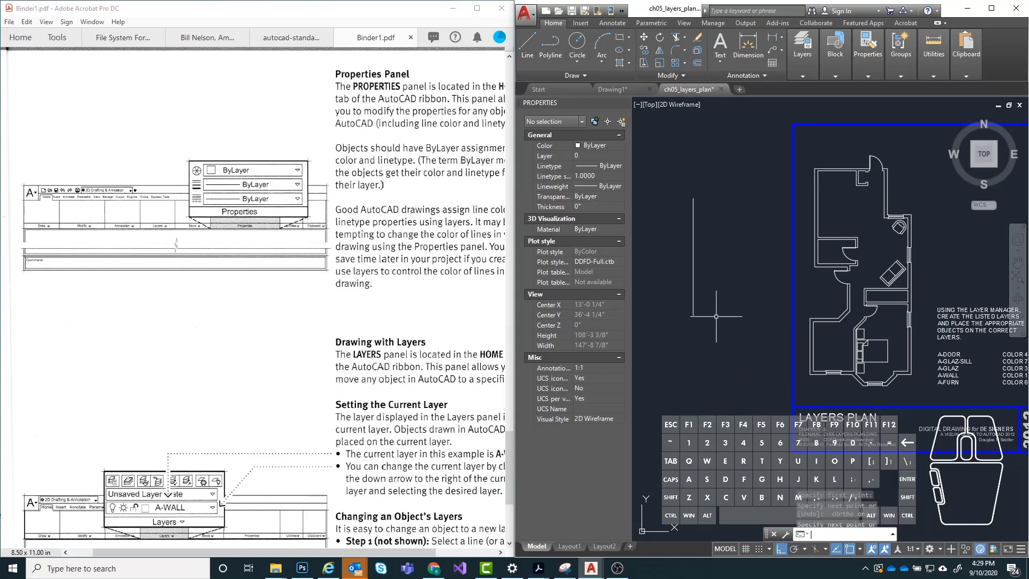
- Move the new vertical line onto the A-DOOR layer and clear the selection
{"action": "scroll", "coordinate": [654, 283], "scroll_direction": "up", "scroll_amount": 2}
{"action": "middle_click_drag", "start_coordinate": [714, 227], "coordinate": [723, 267]}
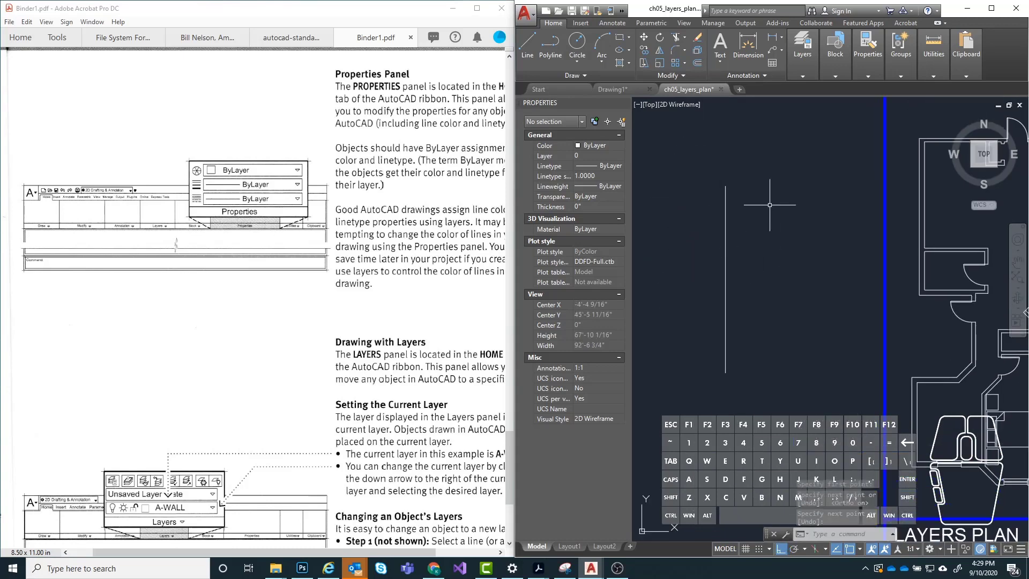
{"action": "left_click", "coordinate": [798, 228]}
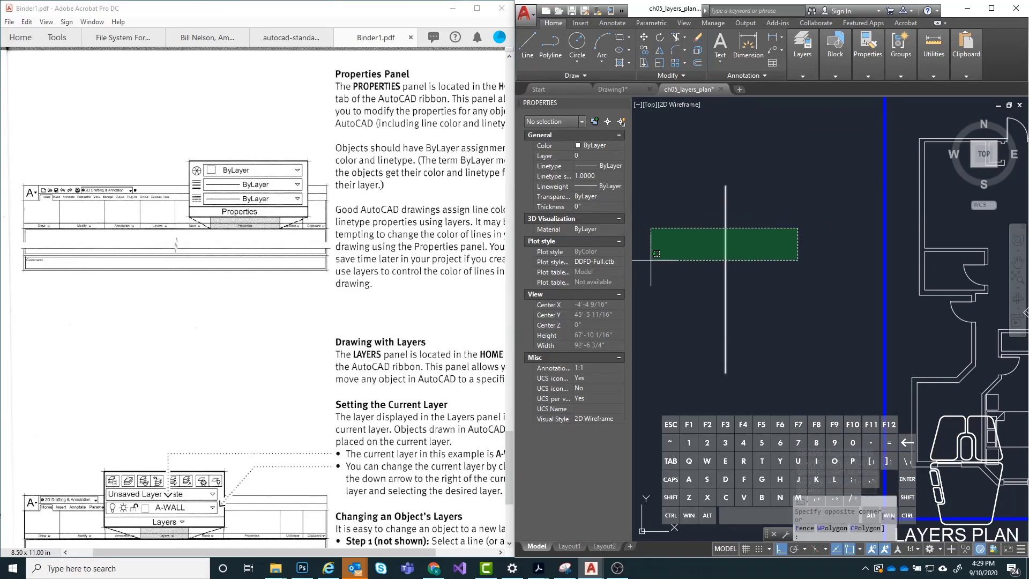
{"action": "left_click", "coordinate": [651, 256]}
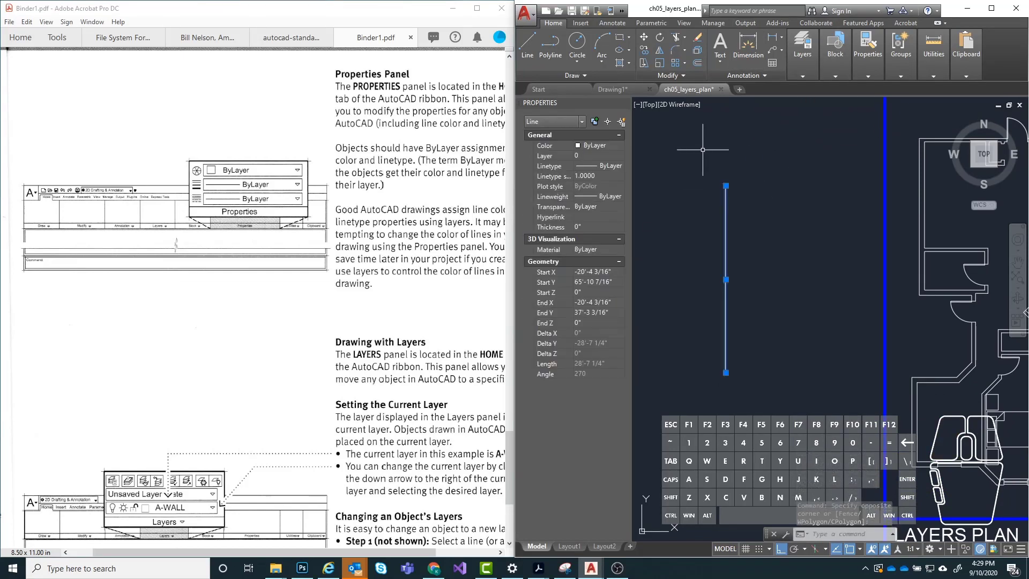
{"action": "left_click", "coordinate": [793, 75]}
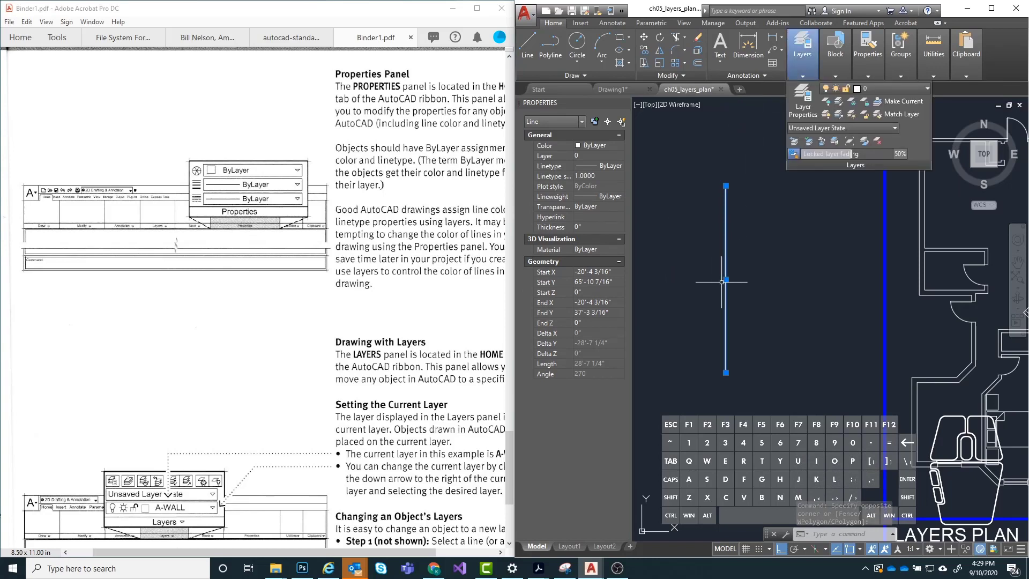
{"action": "left_click", "coordinate": [803, 67]}
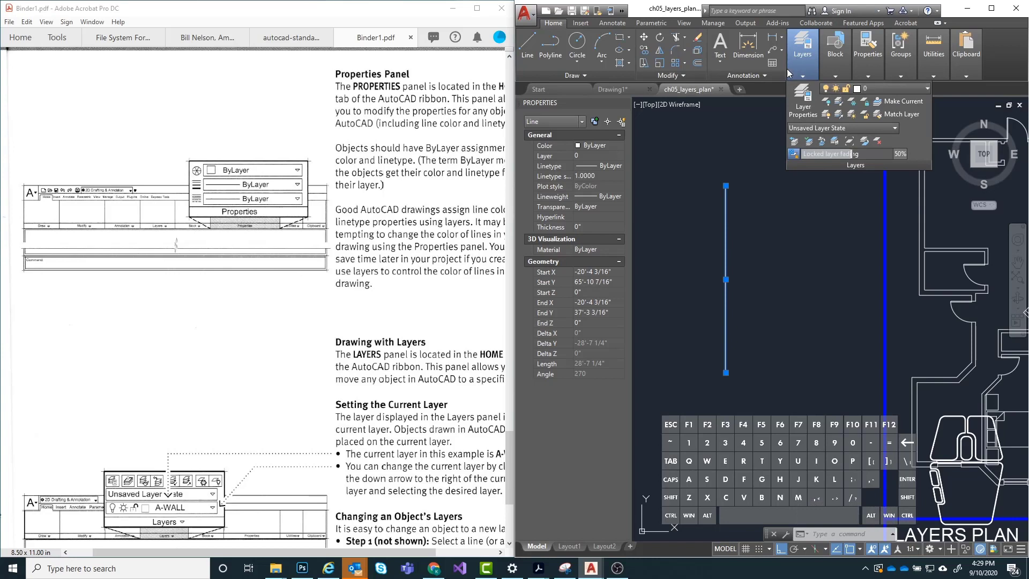
{"action": "left_click", "coordinate": [876, 92]}
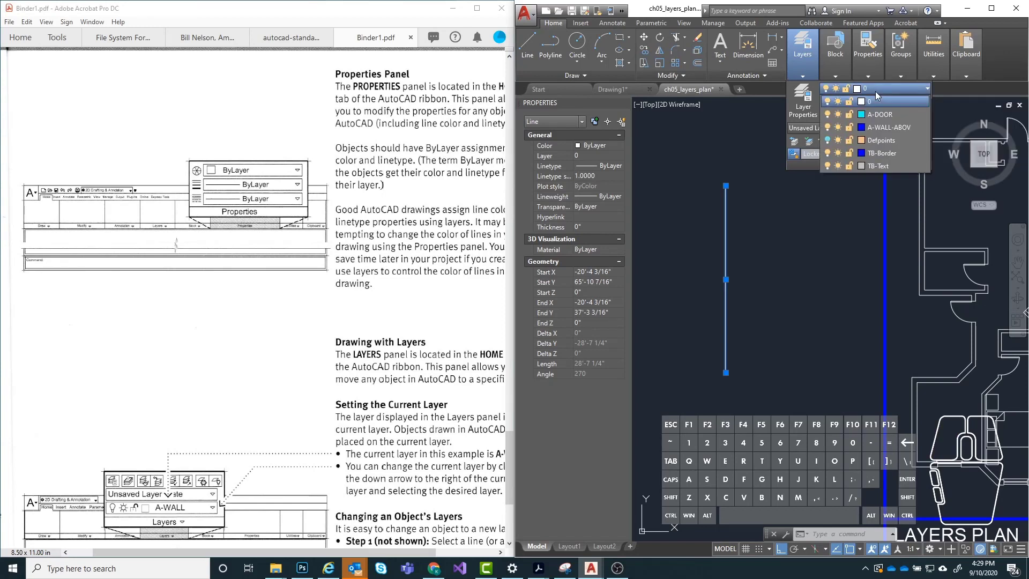
{"action": "left_click", "coordinate": [894, 114]}
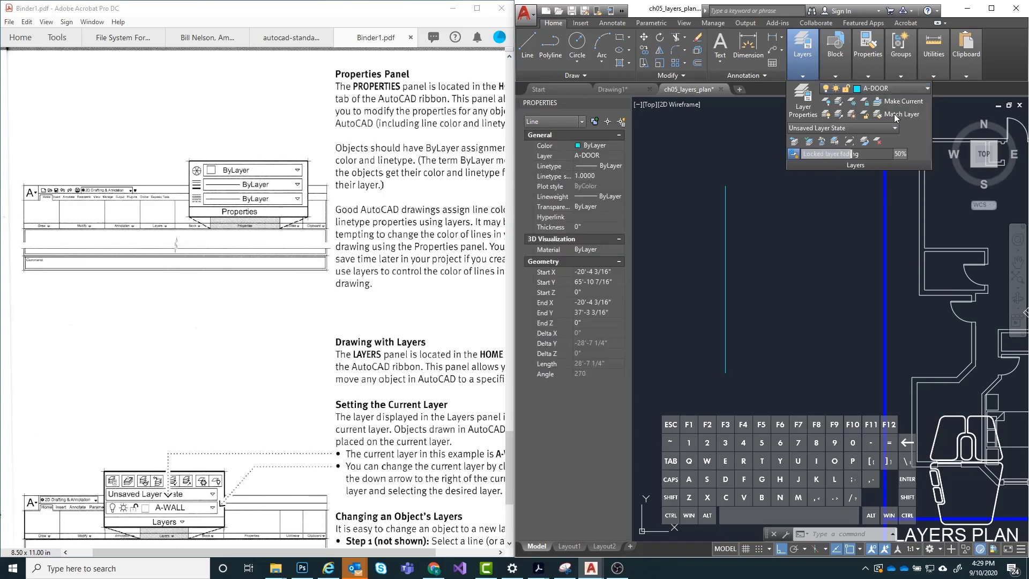
{"action": "left_click", "coordinate": [755, 235]}
{"action": "key", "text": "Escape"}
{"action": "middle_click_drag", "start_coordinate": [742, 234], "coordinate": [766, 241]}
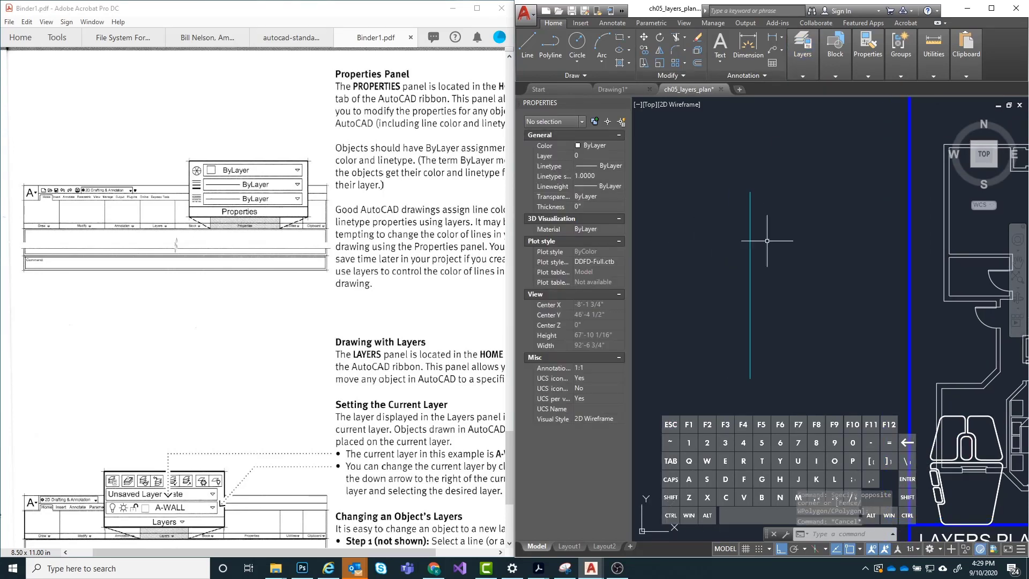
- Override the color of the vertical A-DOOR line outside the plan border with Green
{"action": "left_click", "coordinate": [746, 248]}
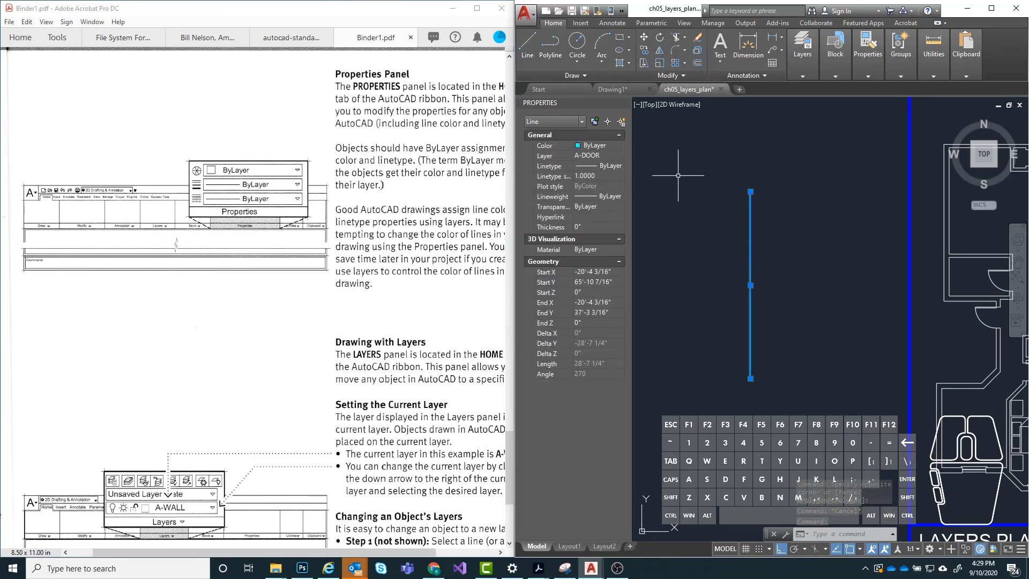
{"action": "key", "text": "Escape"}
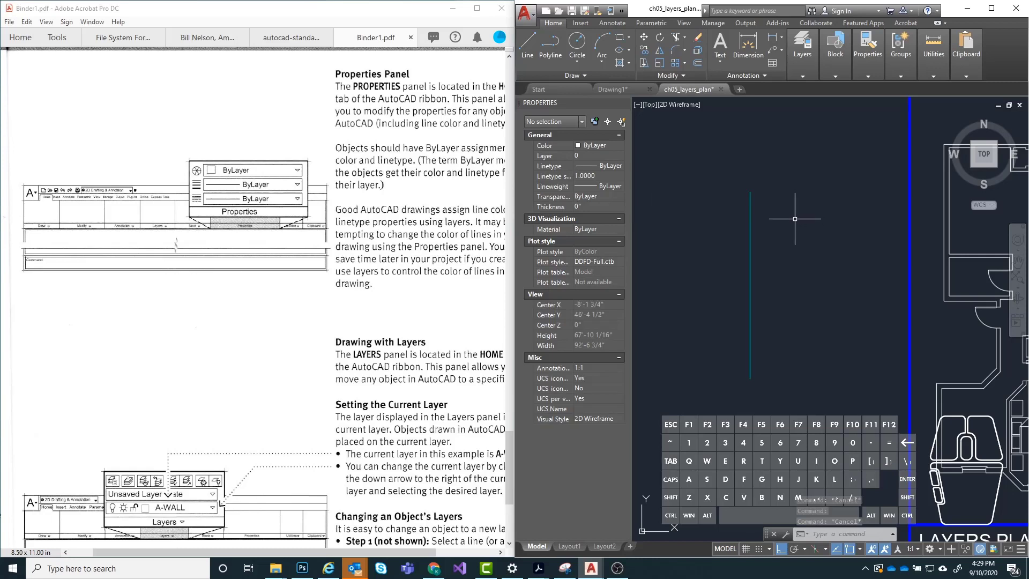
{"action": "left_click", "coordinate": [750, 229]}
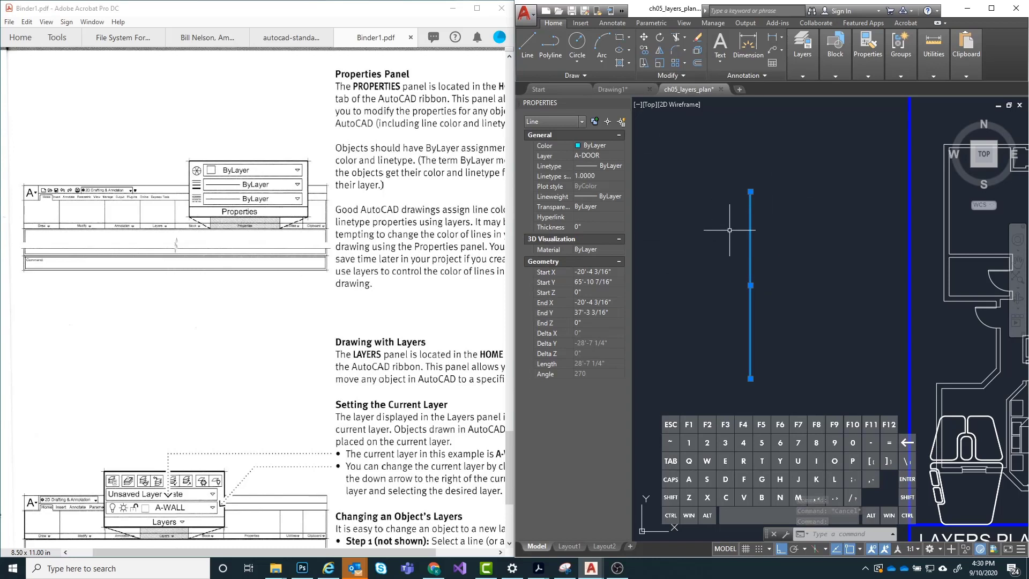
{"action": "left_click", "coordinate": [874, 70]}
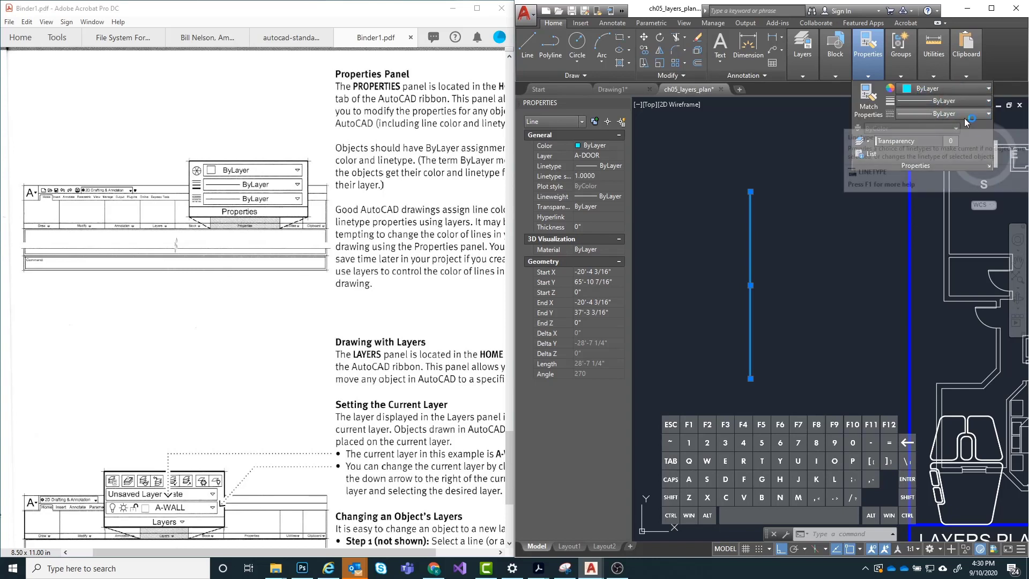
{"action": "left_click", "coordinate": [898, 67]}
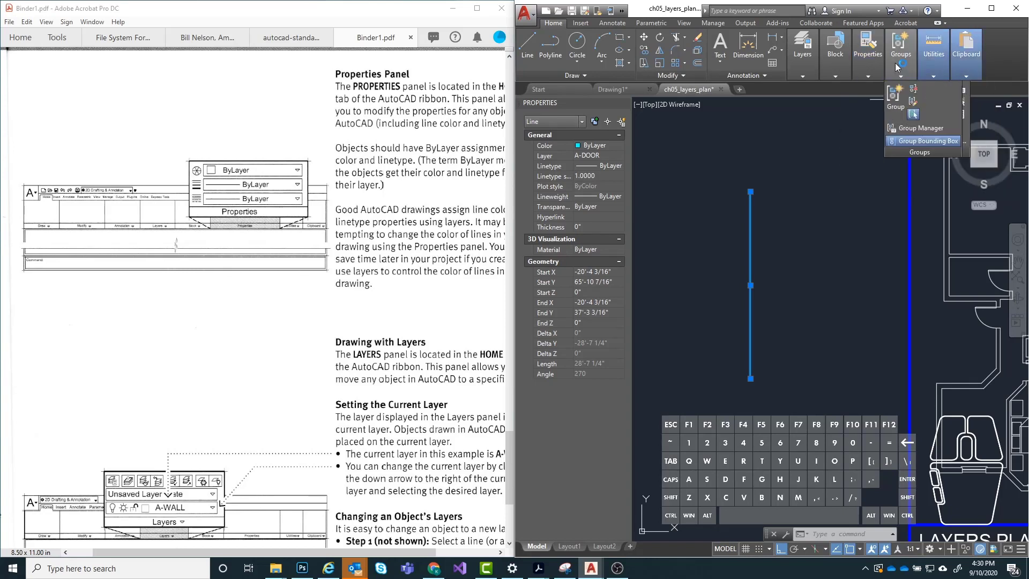
{"action": "left_click", "coordinate": [802, 76]}
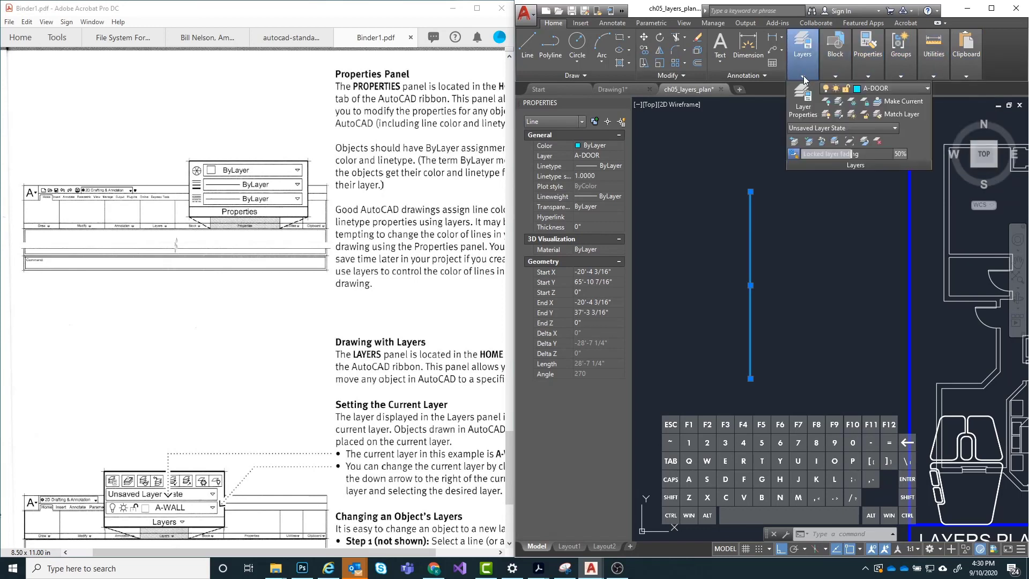
{"action": "left_click", "coordinate": [868, 75]}
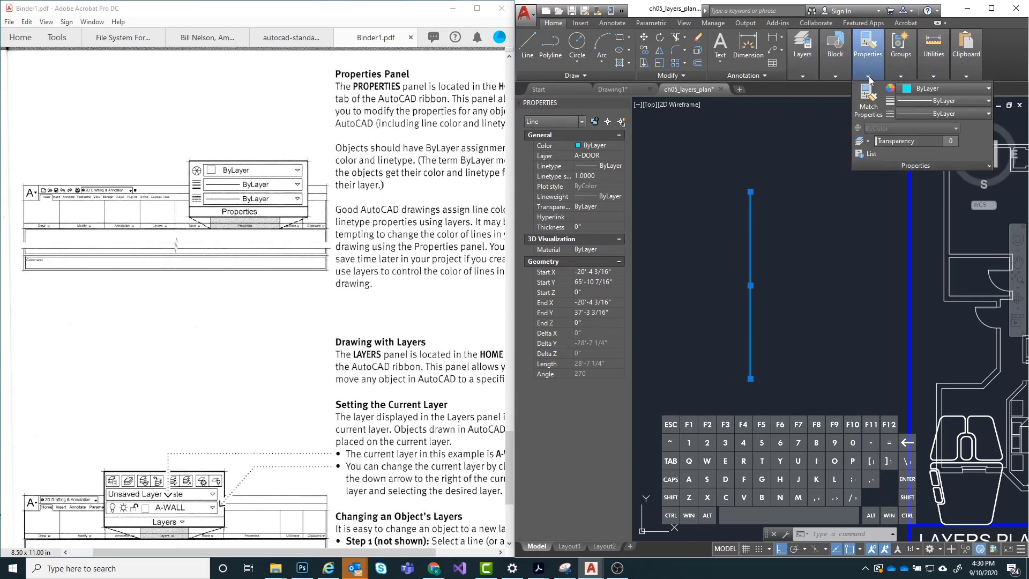
{"action": "left_click", "coordinate": [918, 89]}
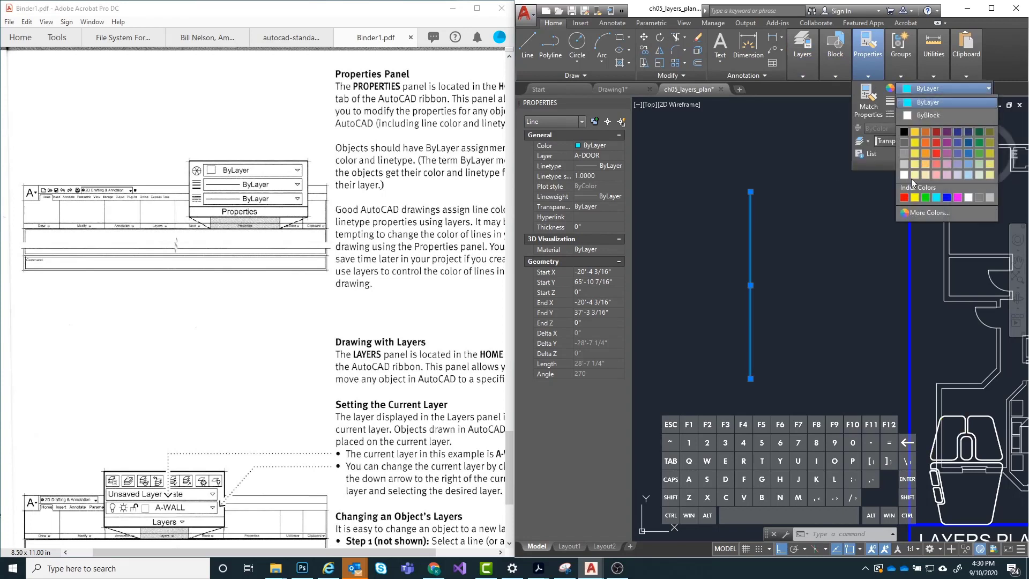
{"action": "left_click", "coordinate": [925, 197]}
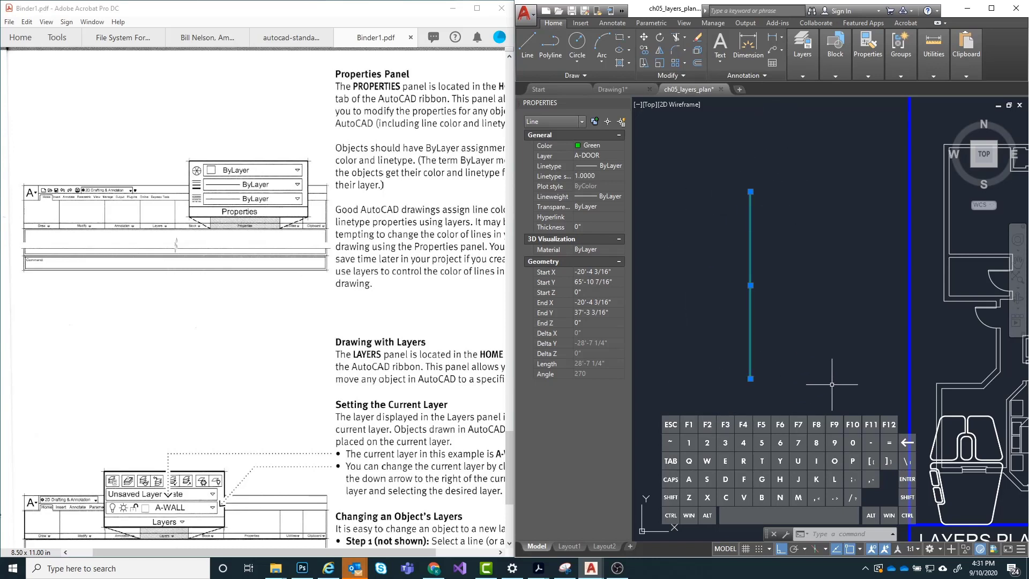
- Examine the line's color choices and read the textbook's sections on ByLayer properties, setting the current layer and changing an object's layer
{"action": "left_click", "coordinate": [865, 67]}
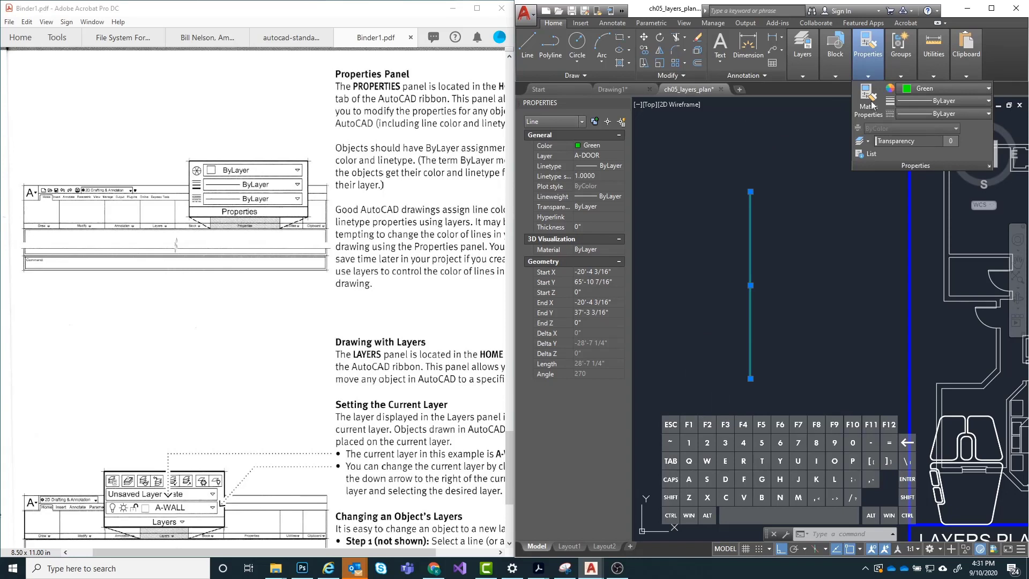
{"action": "left_click", "coordinate": [934, 90]}
{"action": "scroll", "coordinate": [462, 143], "scroll_direction": "up", "scroll_amount": 2, "text": "ctrl"}
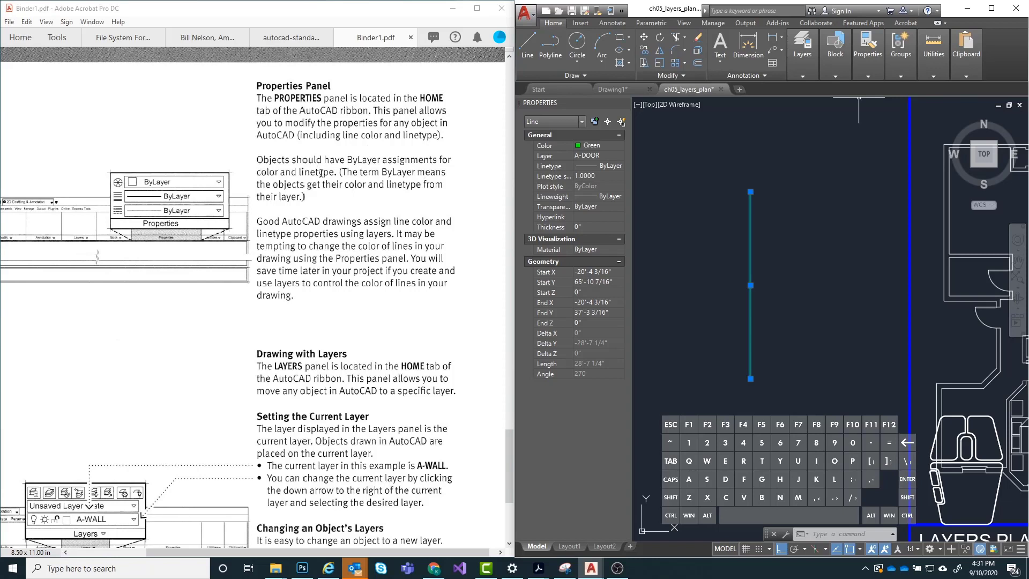
{"action": "scroll", "coordinate": [394, 172], "scroll_direction": "down", "scroll_amount": 1}
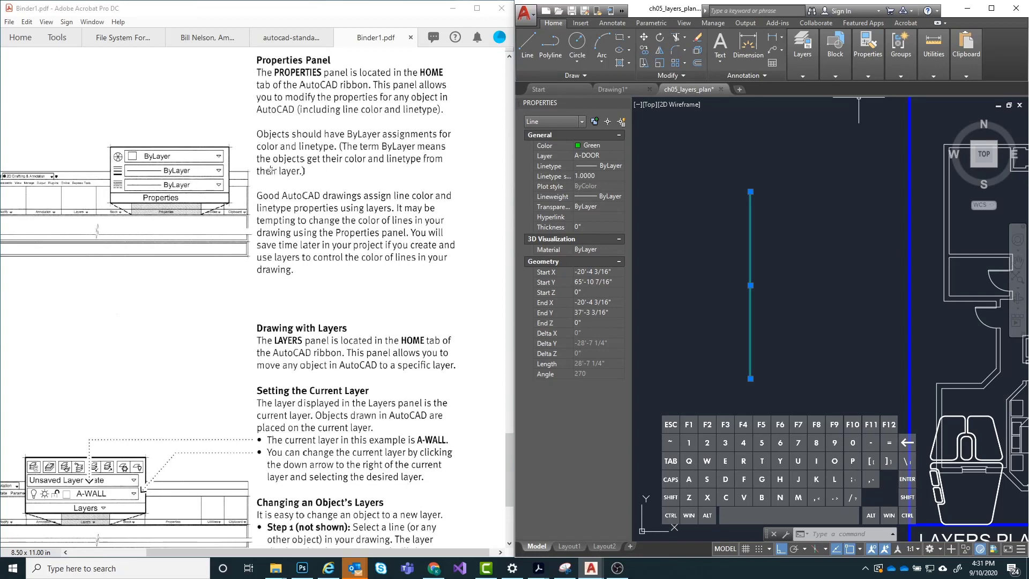
{"action": "scroll", "coordinate": [271, 169], "scroll_direction": "down", "scroll_amount": 1}
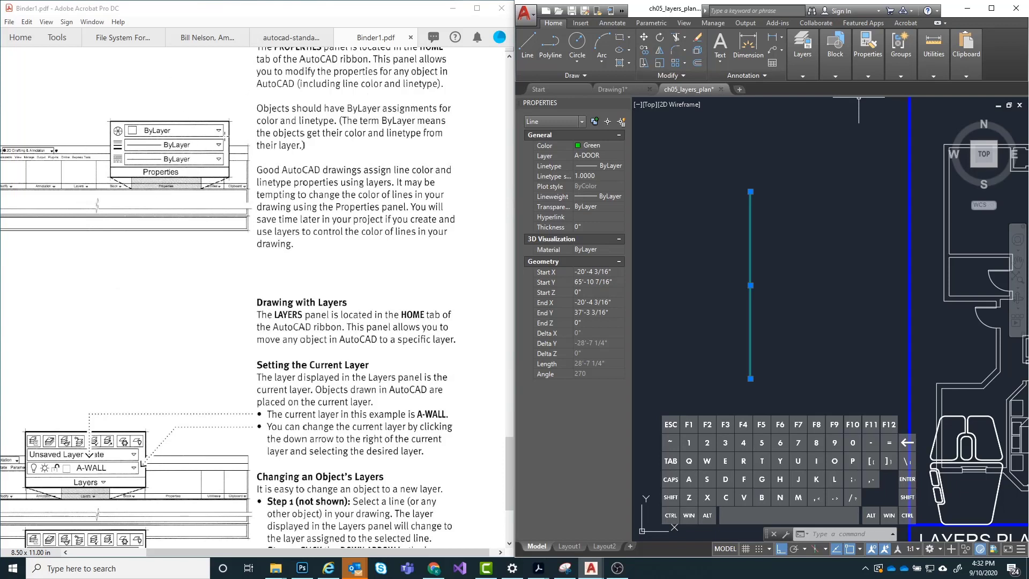
{"action": "scroll", "coordinate": [430, 169], "scroll_direction": "down", "scroll_amount": 3, "text": "ctrl"}
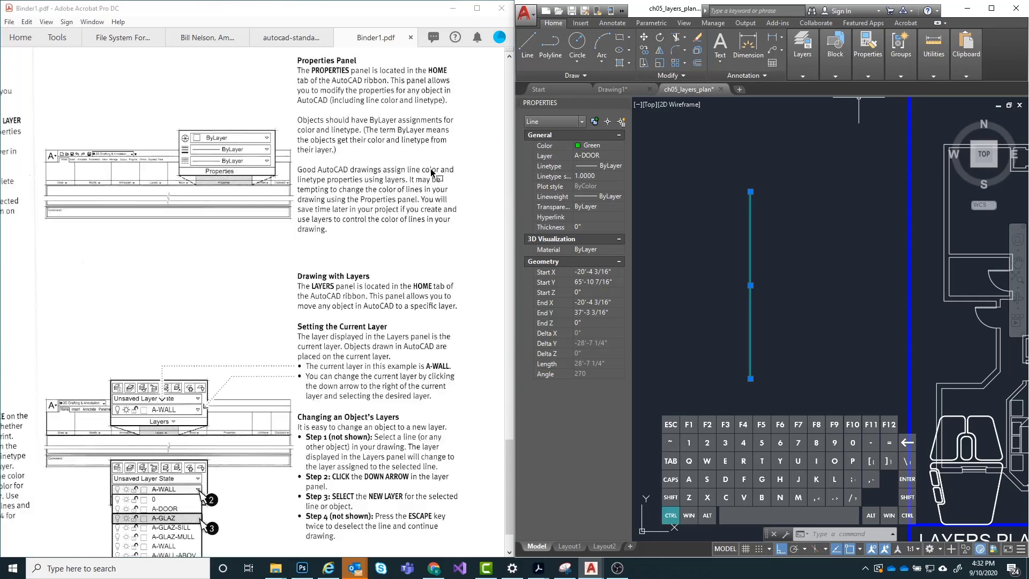
{"action": "scroll", "coordinate": [173, 314], "scroll_direction": "up", "scroll_amount": 1, "text": "ctrl"}
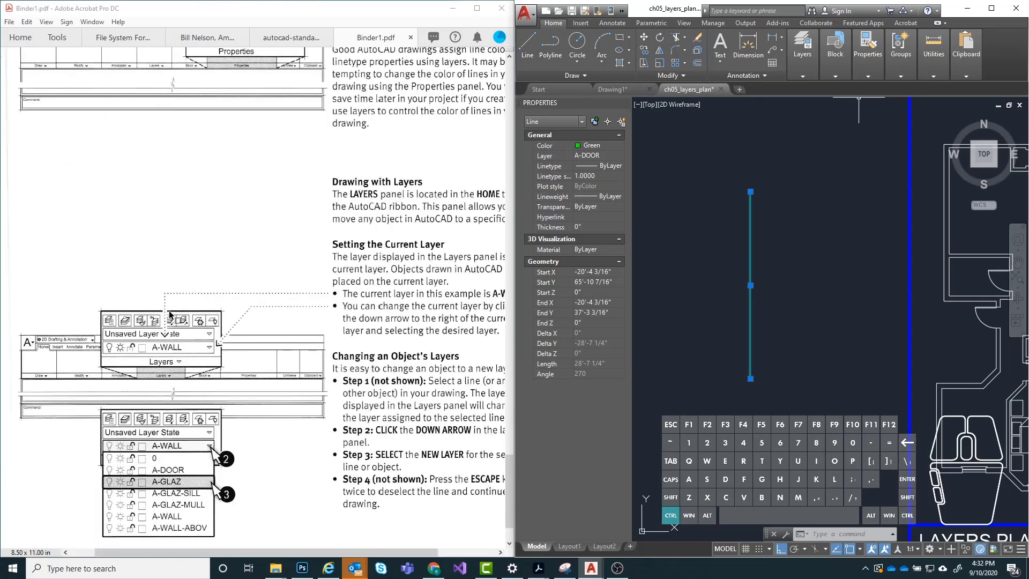
{"action": "scroll", "coordinate": [182, 230], "scroll_direction": "down", "scroll_amount": 1, "text": "ctrl"}
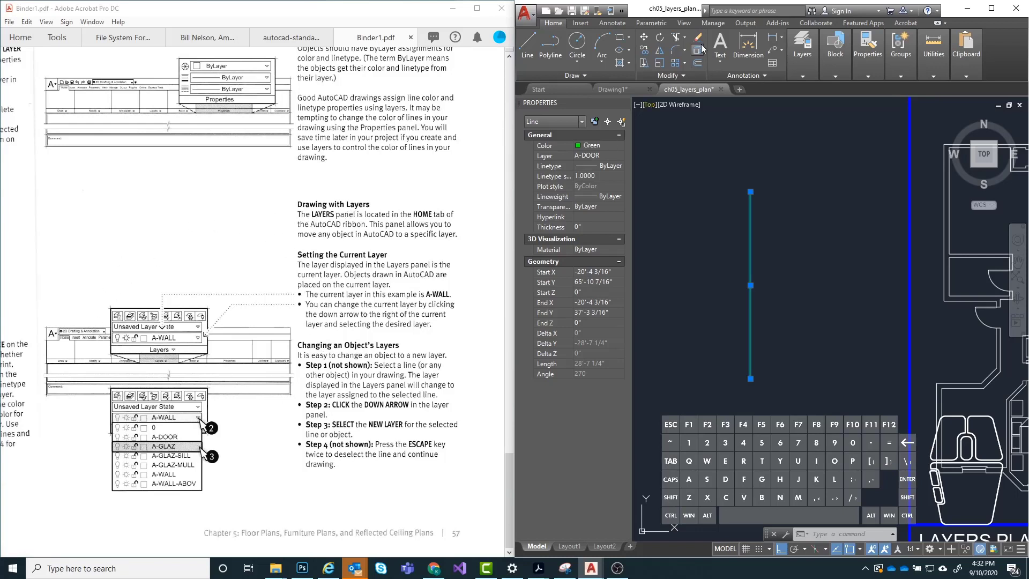
- Review the available layers for the selected line without reassigning it, and clear the selection
{"action": "left_click", "coordinate": [794, 76]}
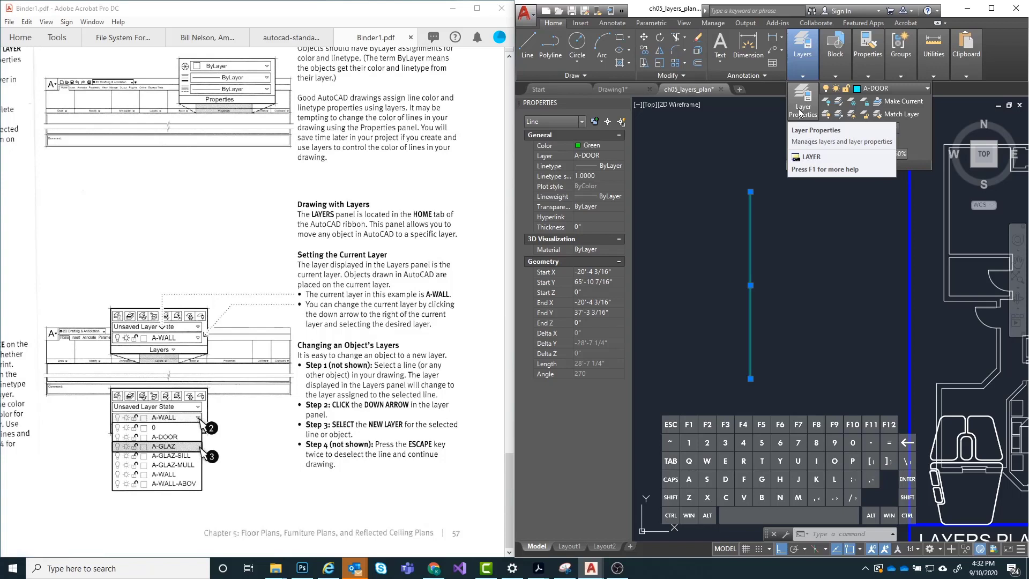
{"action": "left_click", "coordinate": [902, 89]}
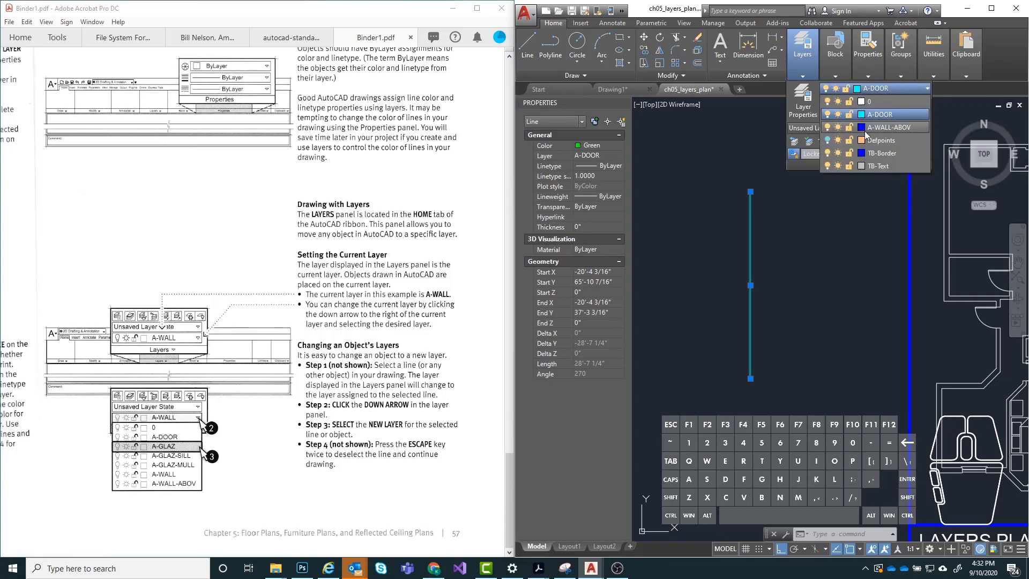
{"action": "left_click", "coordinate": [757, 225]}
{"action": "key", "text": "Escape"}
- Create a new layer named A-GLAZ-SILL from the layer list noted beside the plan
{"action": "scroll", "coordinate": [658, 218], "scroll_direction": "down", "scroll_amount": 5}
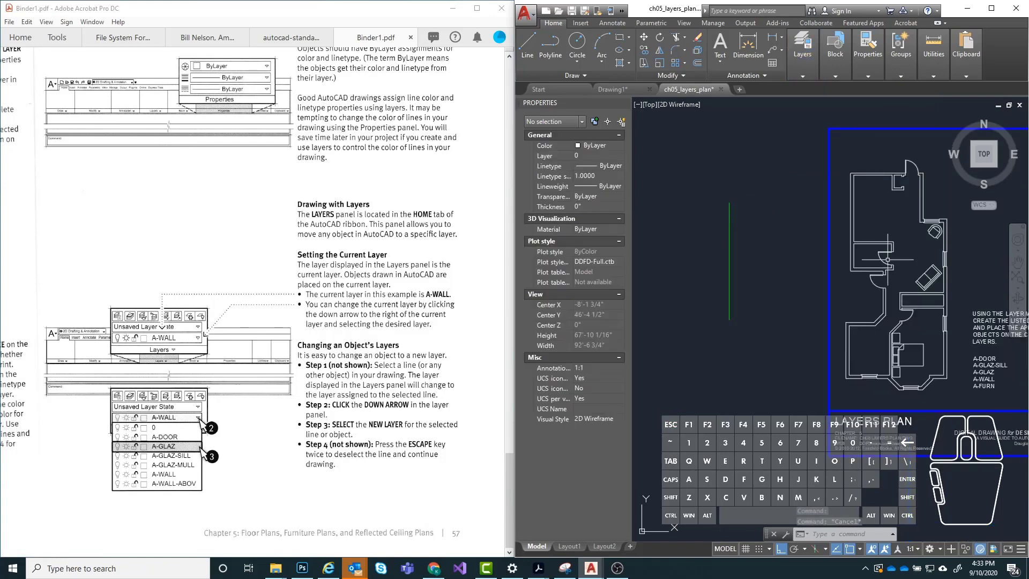
{"action": "middle_click_drag", "start_coordinate": [791, 212], "coordinate": [799, 238]}
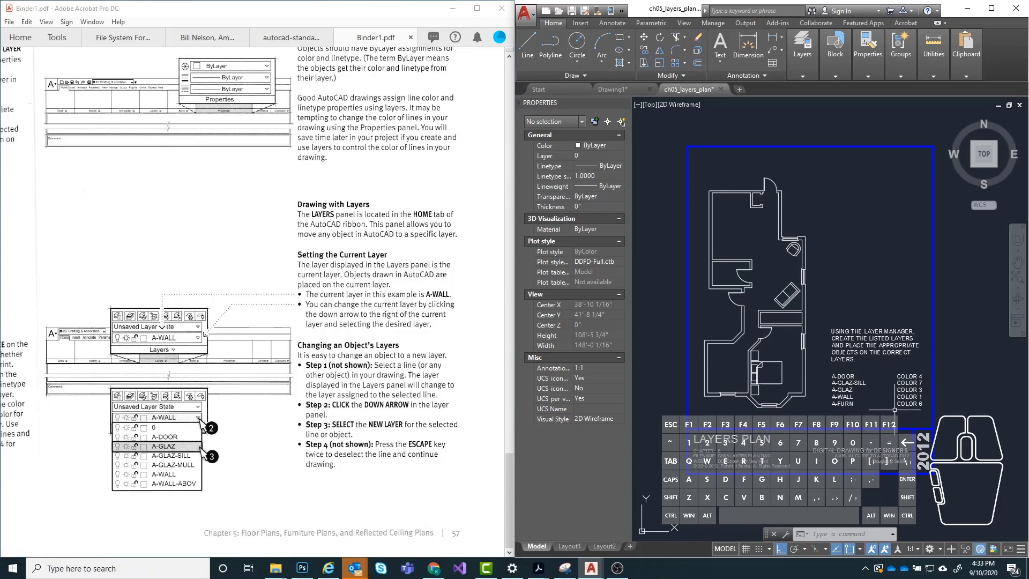
{"action": "scroll", "coordinate": [870, 375], "scroll_direction": "up", "scroll_amount": 2}
{"action": "scroll", "coordinate": [870, 375], "scroll_direction": "down", "scroll_amount": 2}
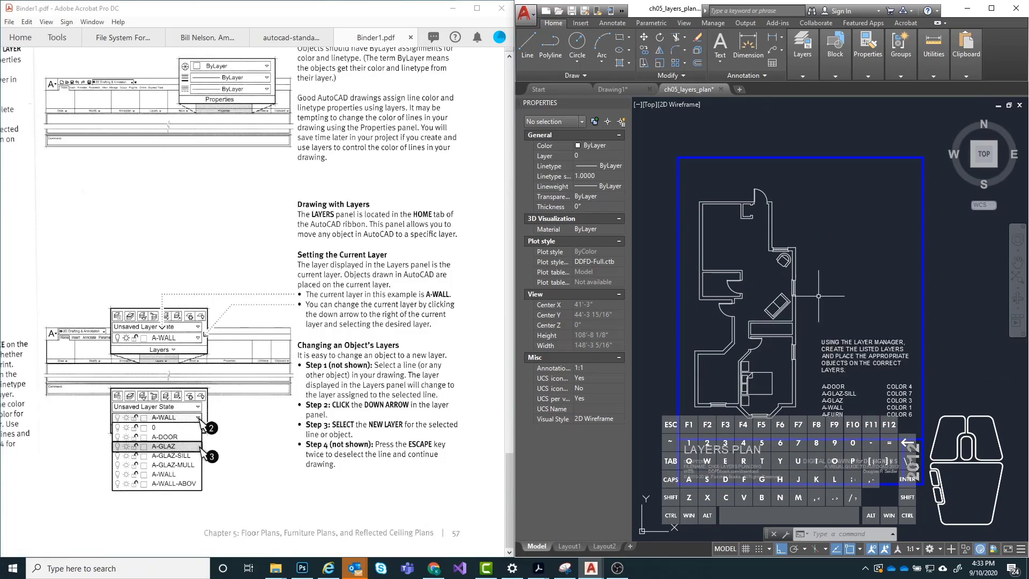
{"action": "middle_click_drag", "start_coordinate": [831, 310], "coordinate": [841, 308]}
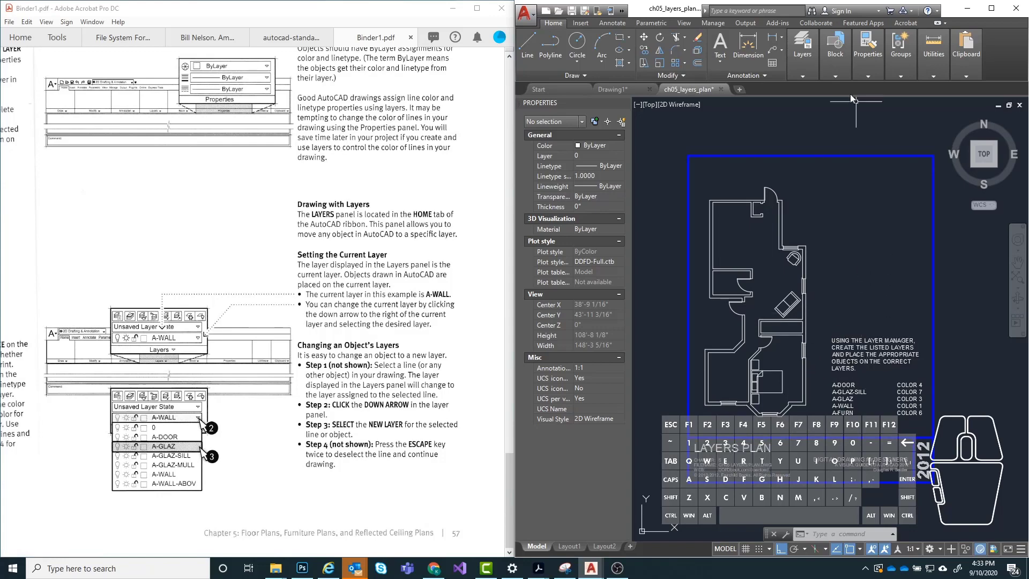
{"action": "left_click", "coordinate": [811, 68]}
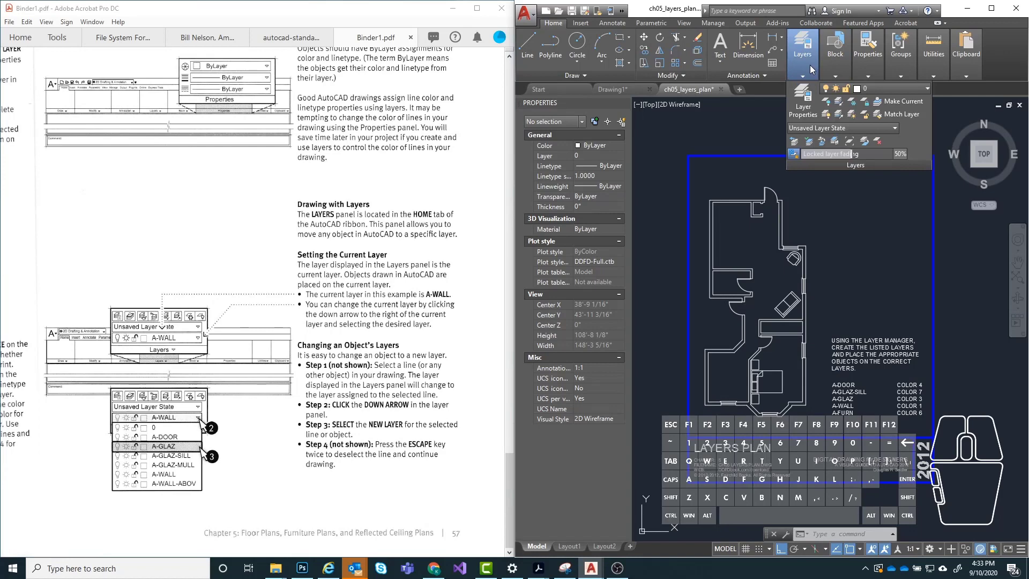
{"action": "left_click", "coordinate": [814, 117]}
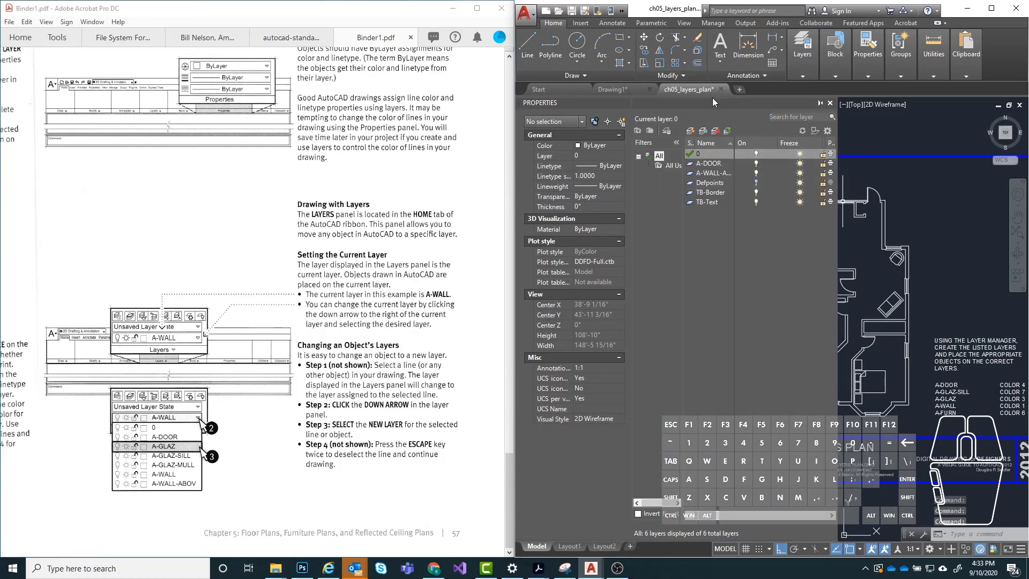
{"action": "left_click", "coordinate": [691, 132]}
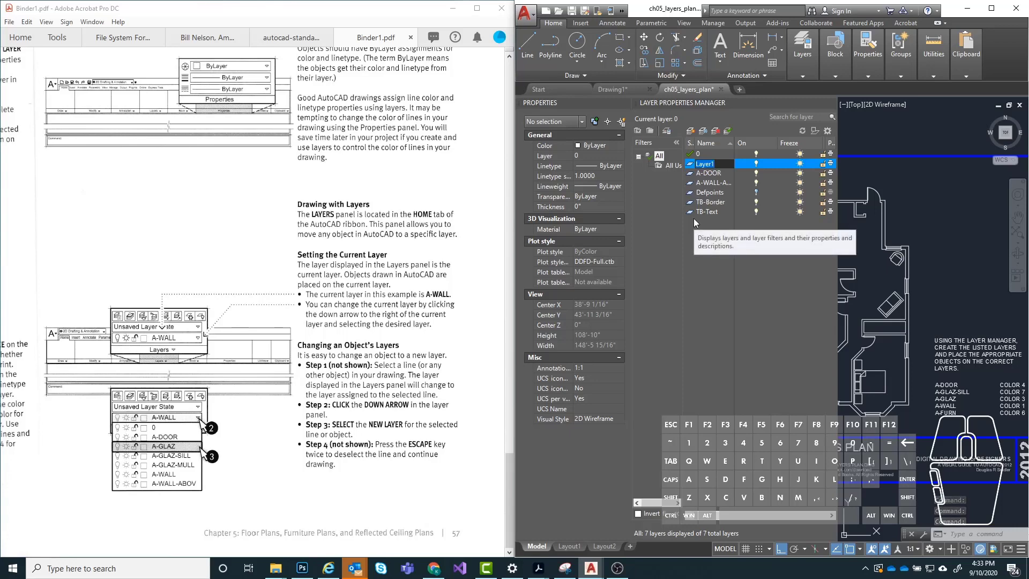
{"action": "type", "text": "A-"}
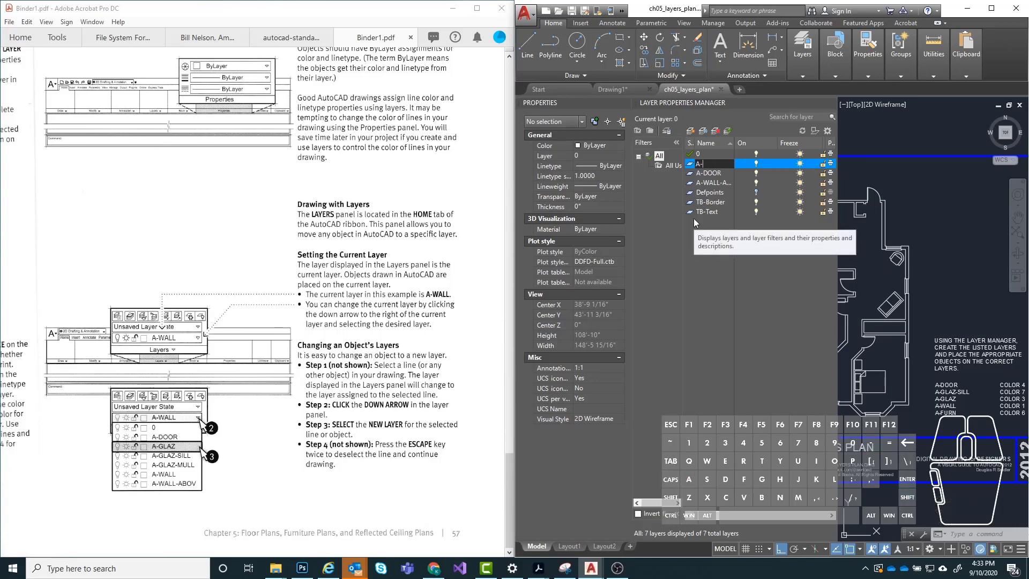
{"action": "type", "text": "GLAZ-SILL"}
{"action": "key", "text": "Return"}
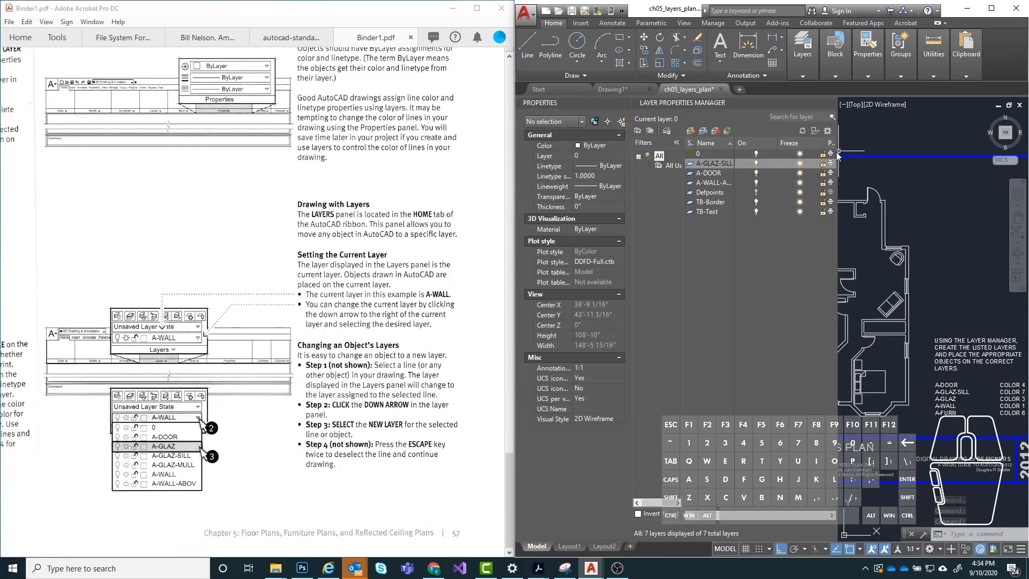
- Widen the Layer Properties Manager to reveal the color column and assign white, index color 7, to A-GLAZ-SILL
{"action": "left_click_drag", "start_coordinate": [838, 154], "coordinate": [931, 155]}
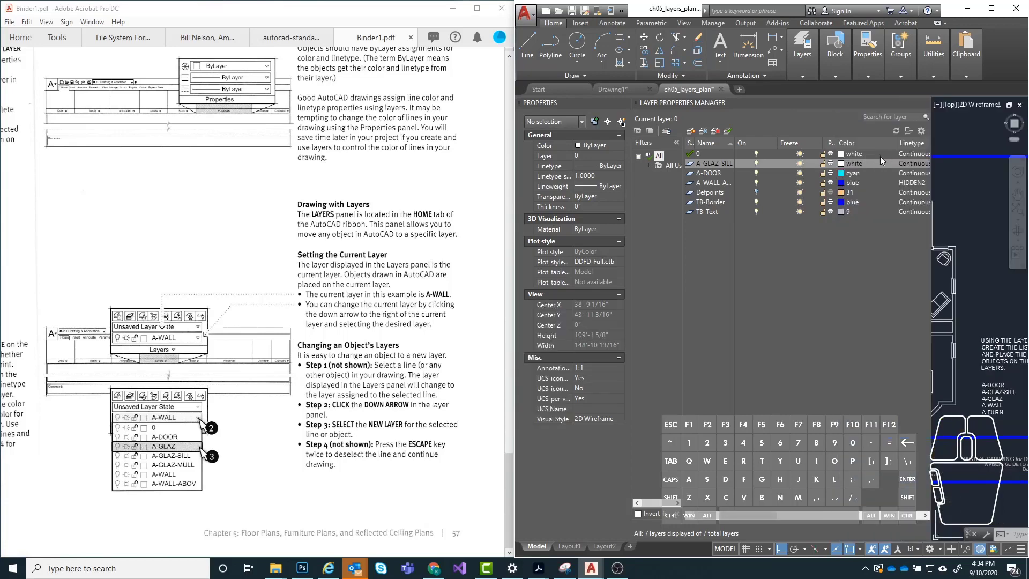
{"action": "left_click", "coordinate": [836, 163]}
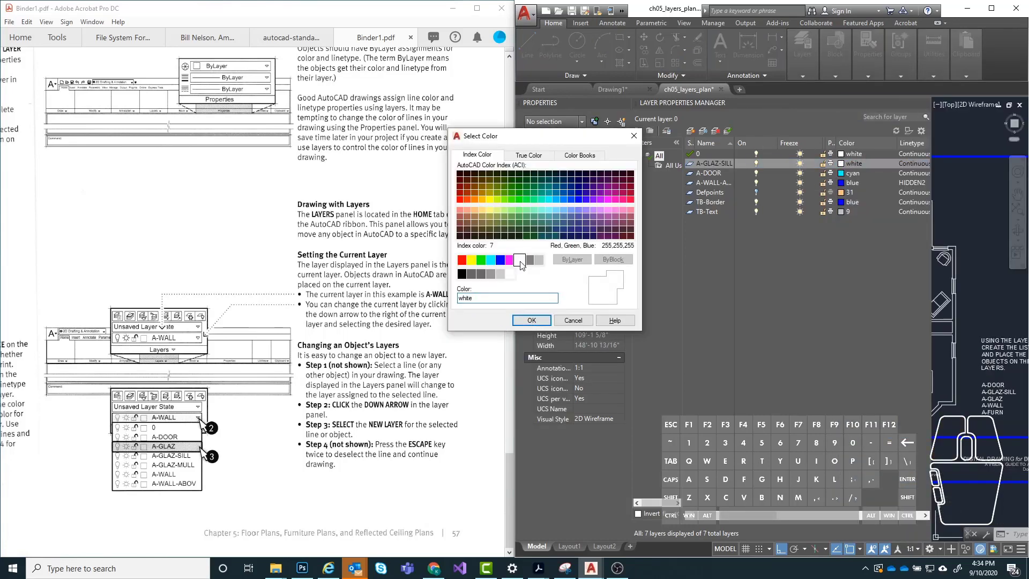
{"action": "left_click", "coordinate": [531, 320]}
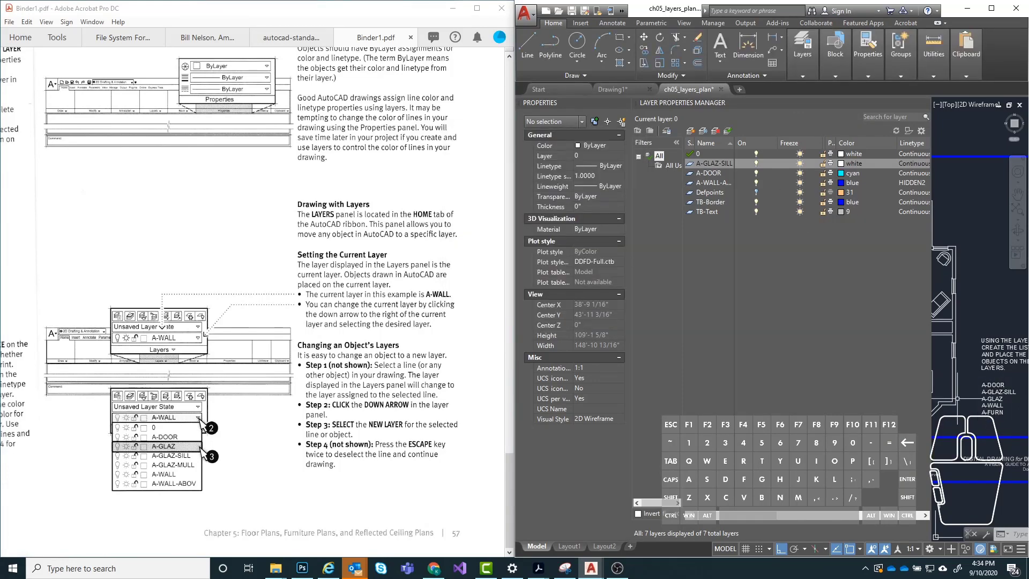
- Create a new layer named A-GLAZ and assign it green, index color 3
{"action": "middle_click_drag", "start_coordinate": [1026, 356], "coordinate": [983, 349]}
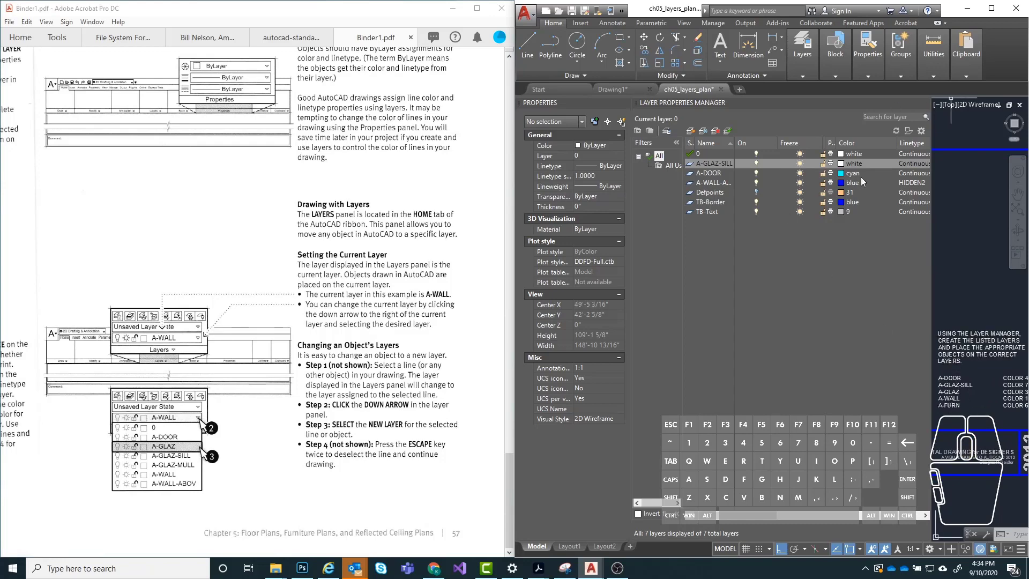
{"action": "left_click", "coordinate": [691, 131]}
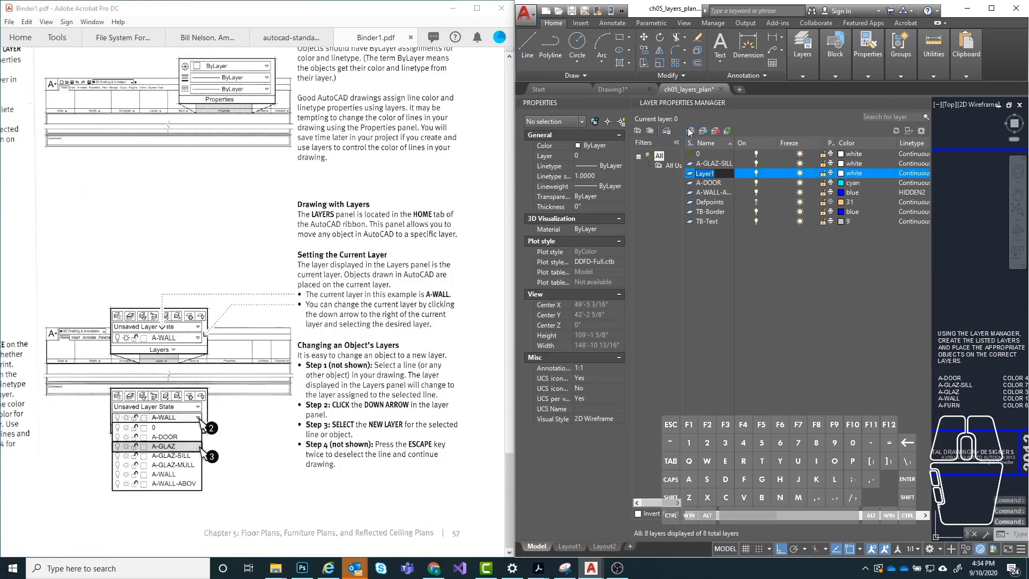
{"action": "type", "text": "A-G"}
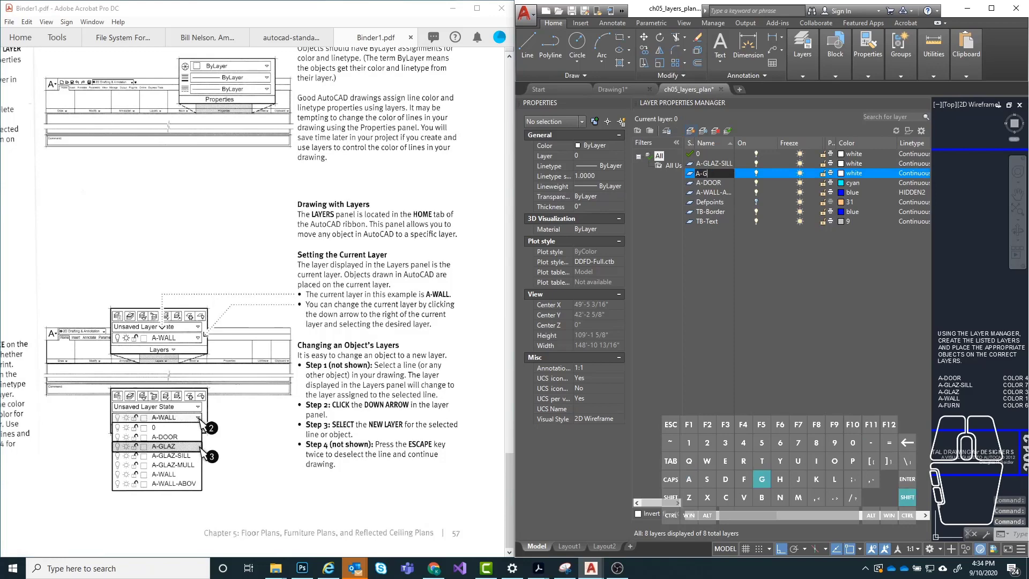
{"action": "type", "text": "LAZ"}
{"action": "key", "text": "Return"}
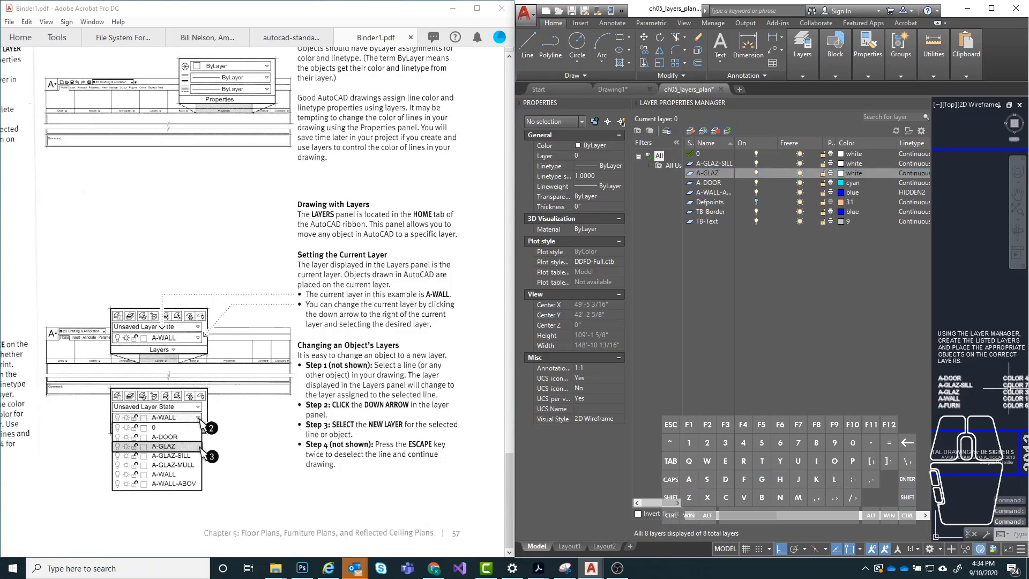
{"action": "left_click", "coordinate": [852, 174]}
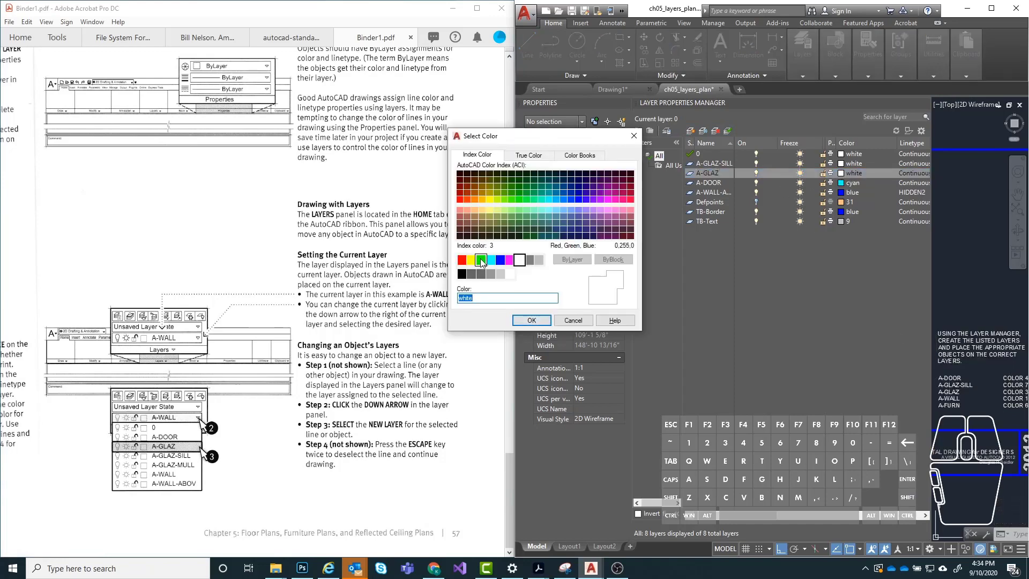
{"action": "left_click", "coordinate": [481, 261]}
{"action": "left_click", "coordinate": [531, 320]}
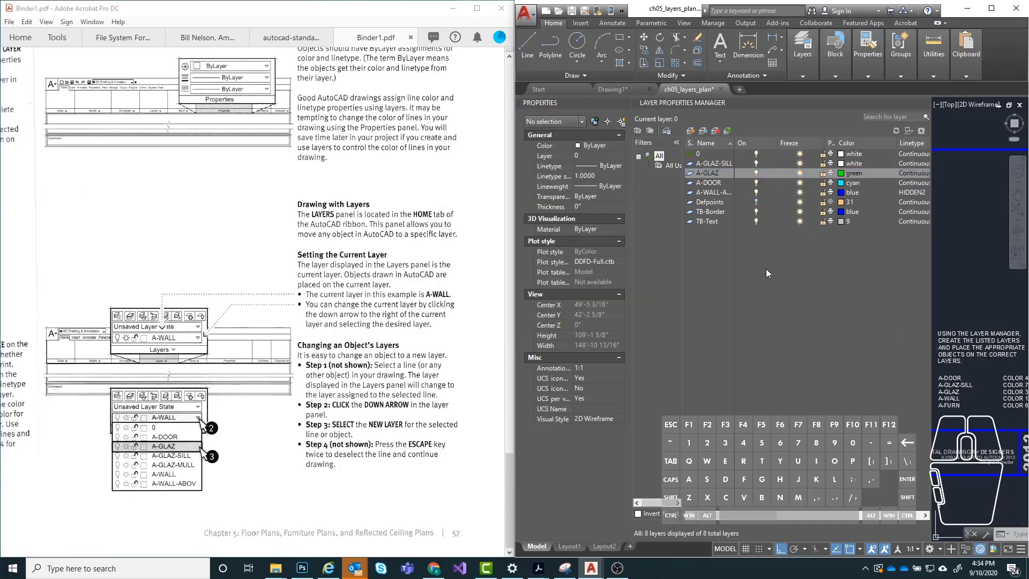
- Create a new layer named A_WALL and set its color to red
{"action": "left_click", "coordinate": [692, 132]}
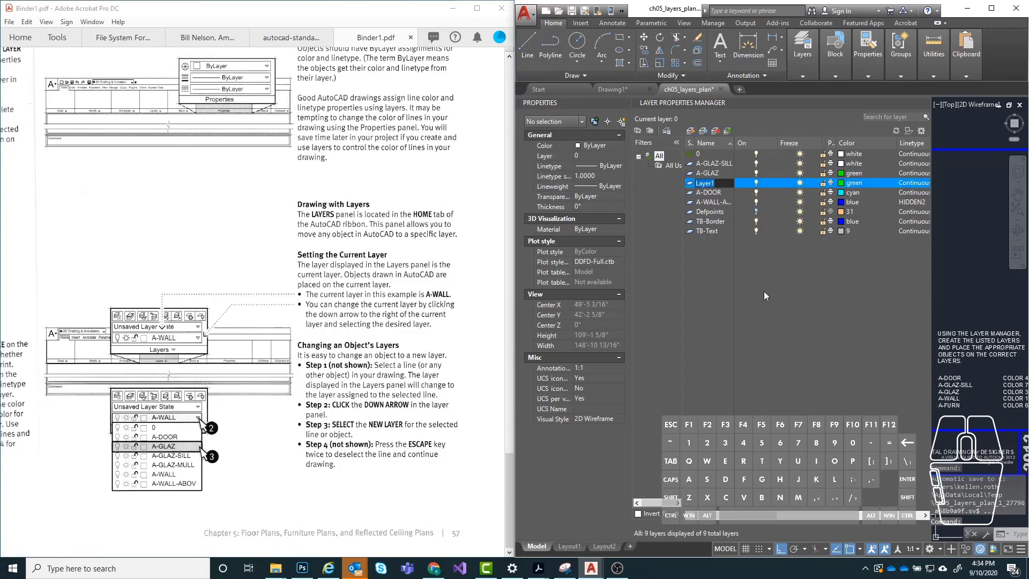
{"action": "type", "text": "A_WALL"}
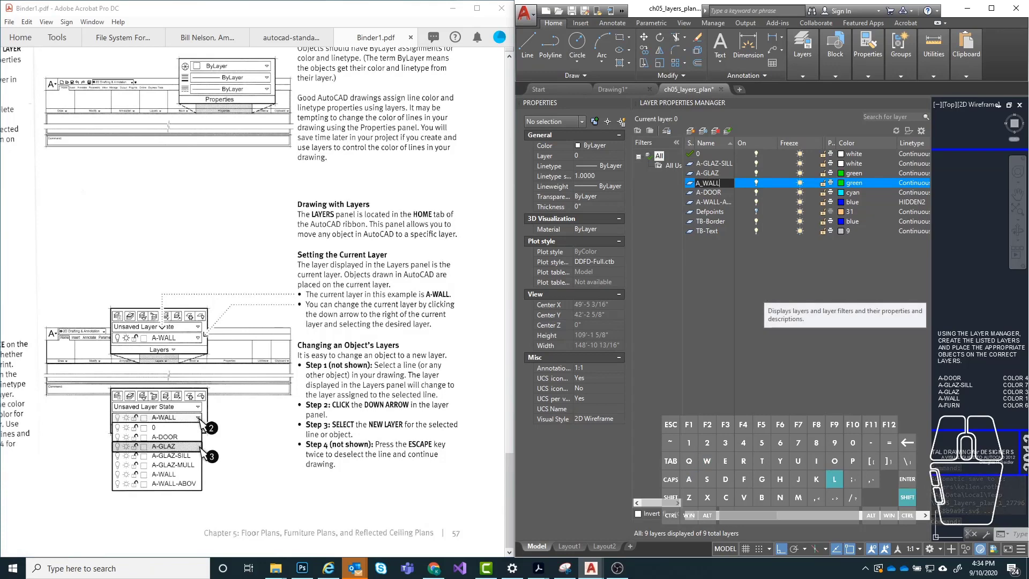
{"action": "key", "text": "Return"}
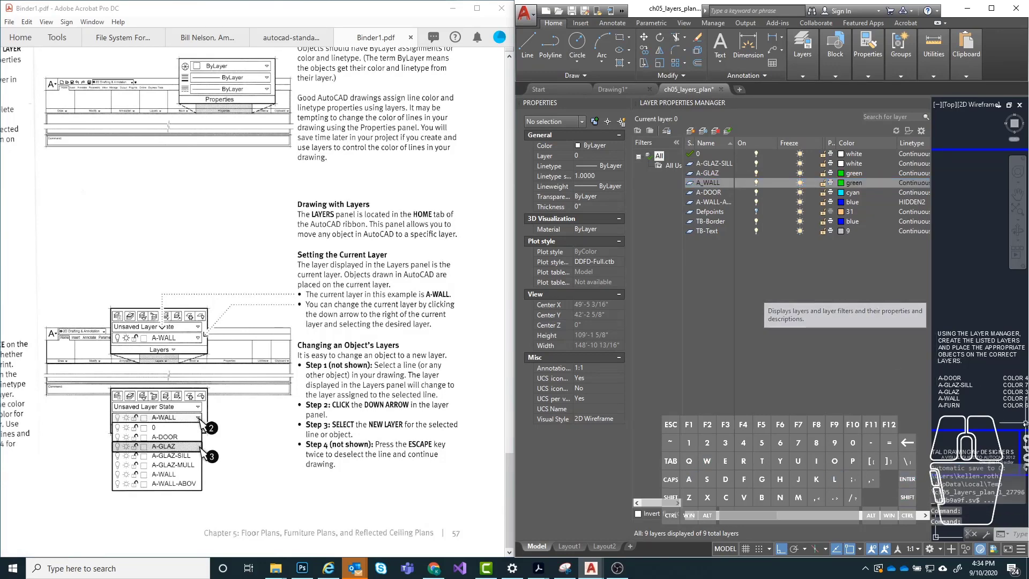
{"action": "left_click", "coordinate": [842, 183]}
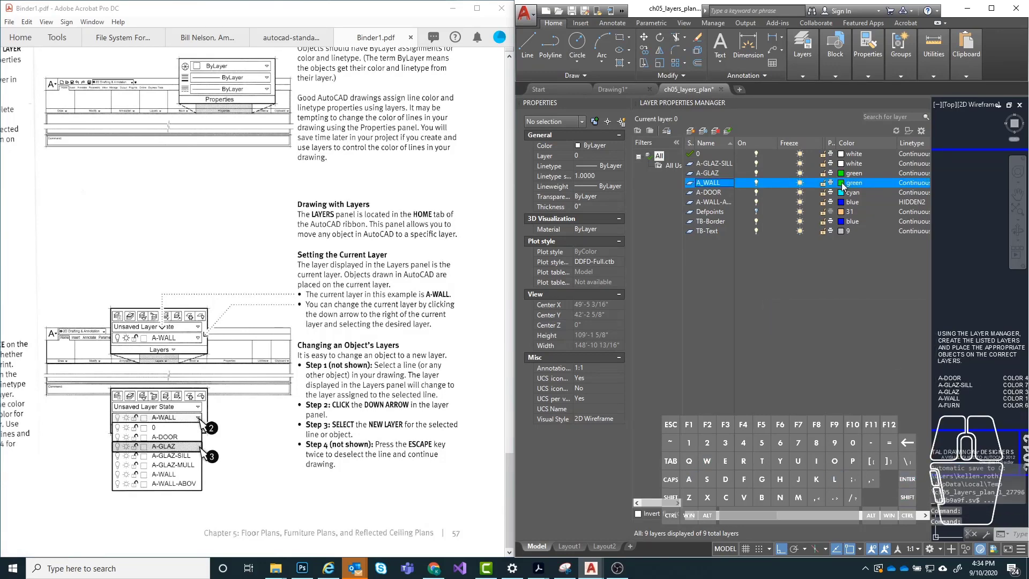
{"action": "left_click", "coordinate": [462, 259]}
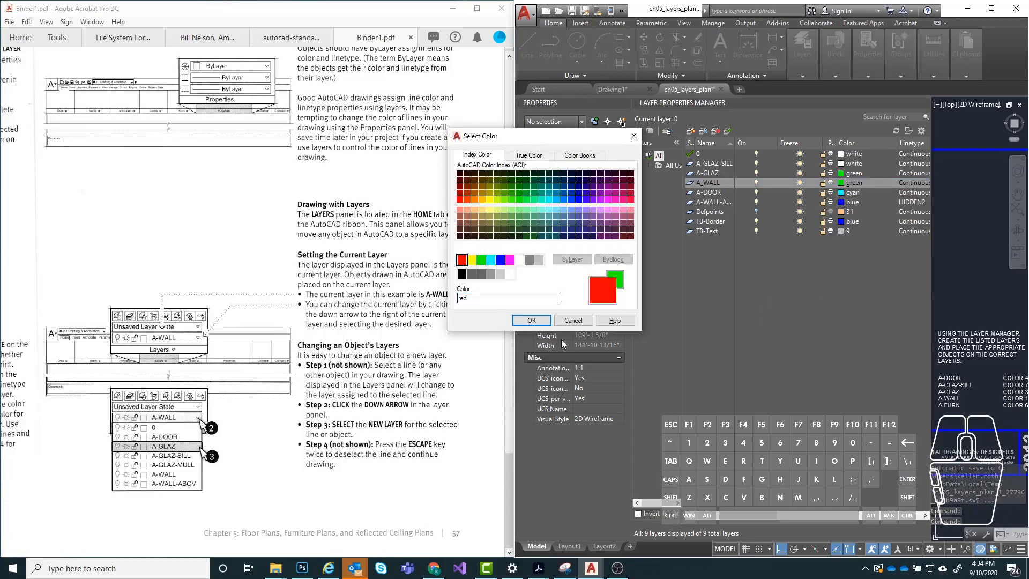
{"action": "left_click", "coordinate": [531, 319]}
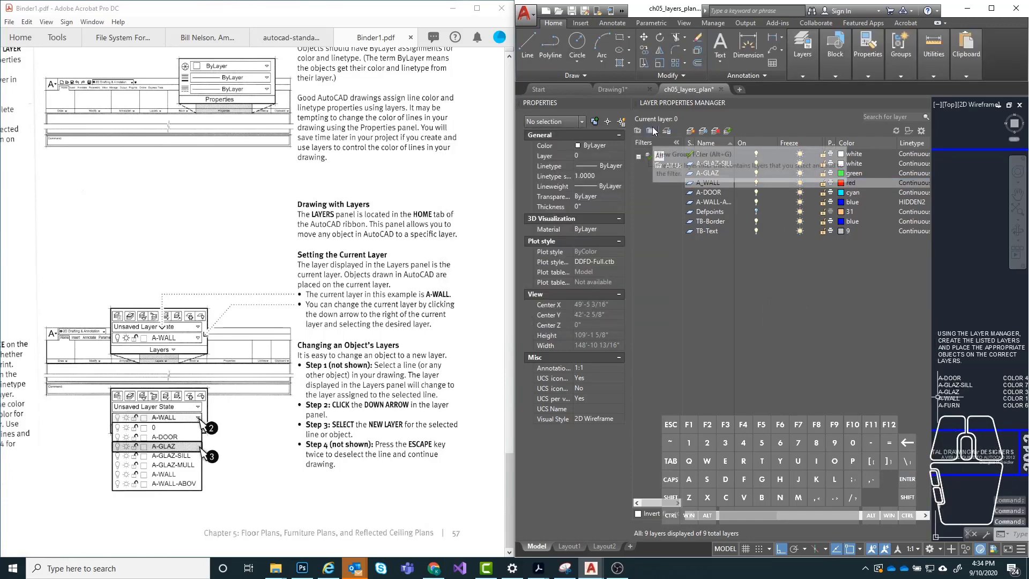
- Create a new layer named A-FURN with the color magenta, and collapse the Layer Properties Manager
{"action": "left_click", "coordinate": [691, 132]}
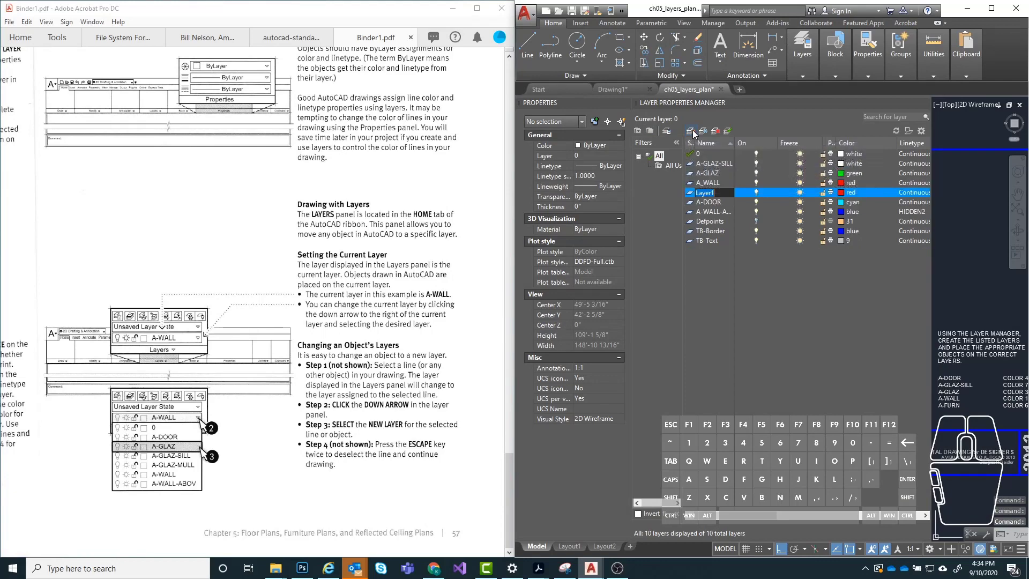
{"action": "type", "text": "A-FURN"}
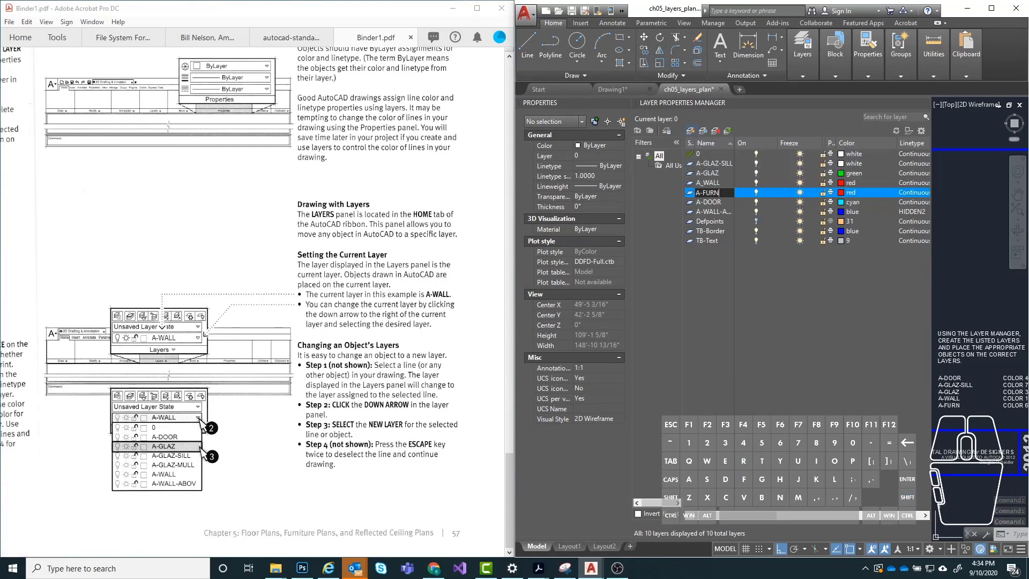
{"action": "key", "text": "Return"}
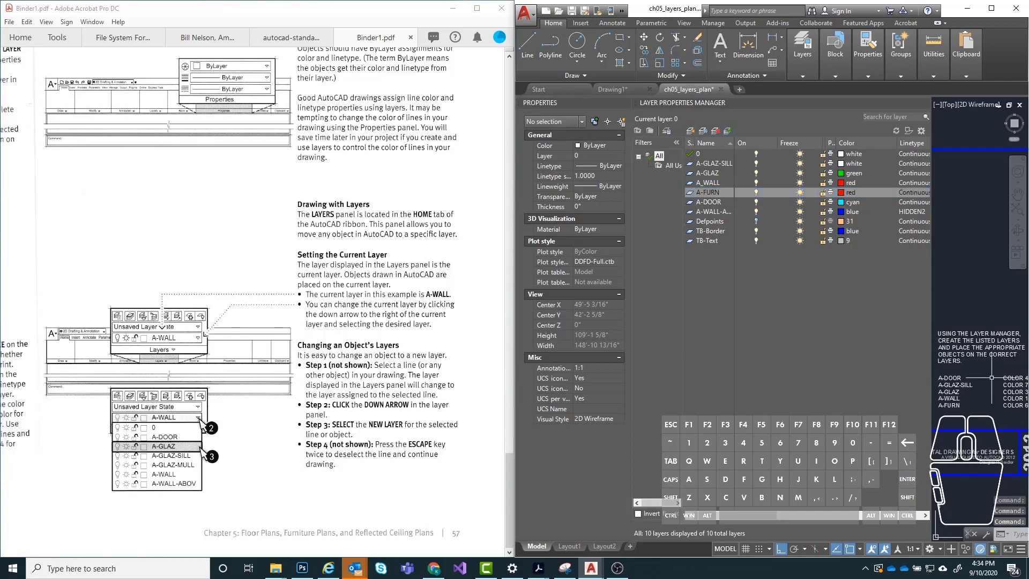
{"action": "left_click", "coordinate": [840, 192]}
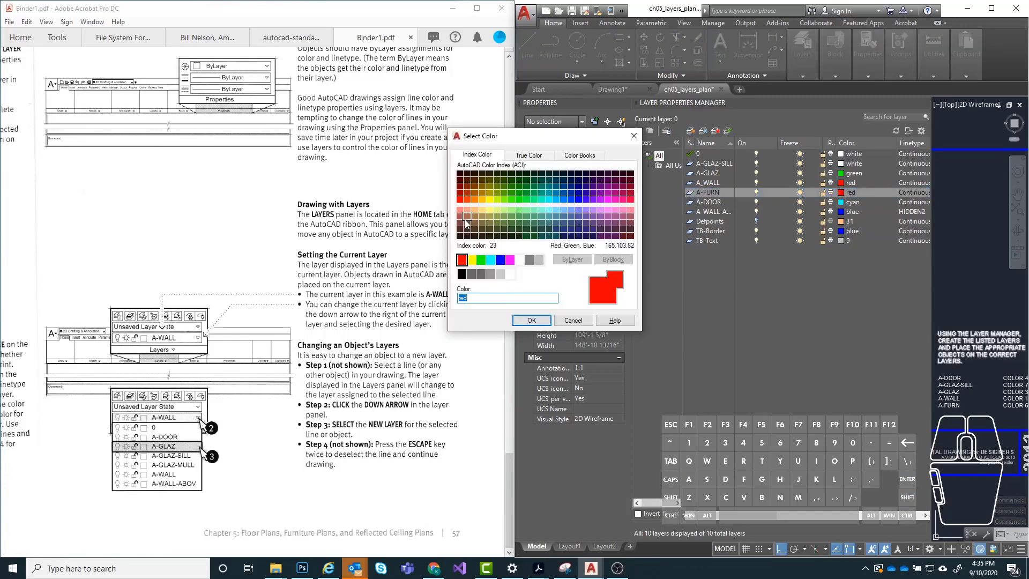
{"action": "left_click", "coordinate": [509, 260]}
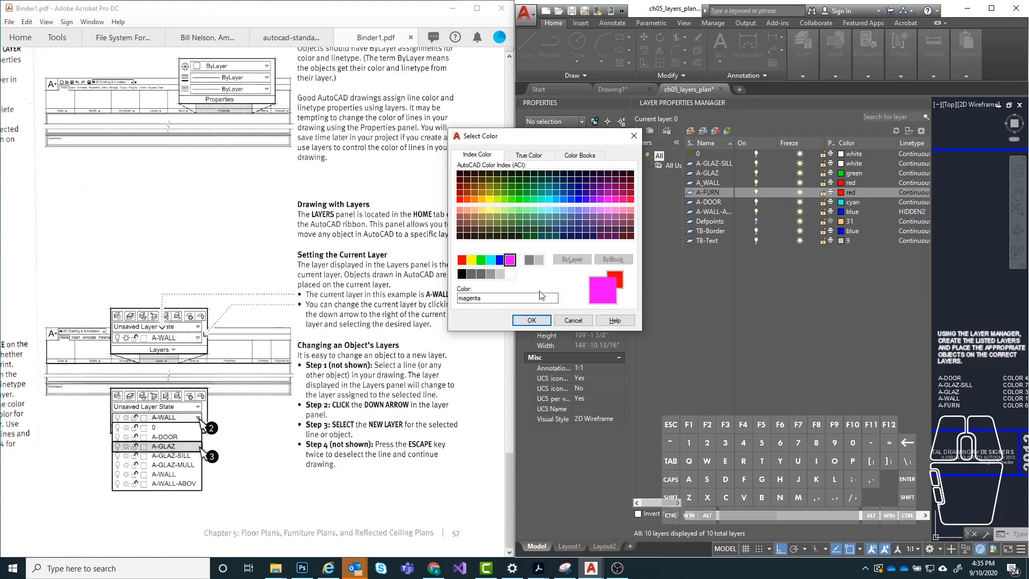
{"action": "left_click", "coordinate": [531, 320]}
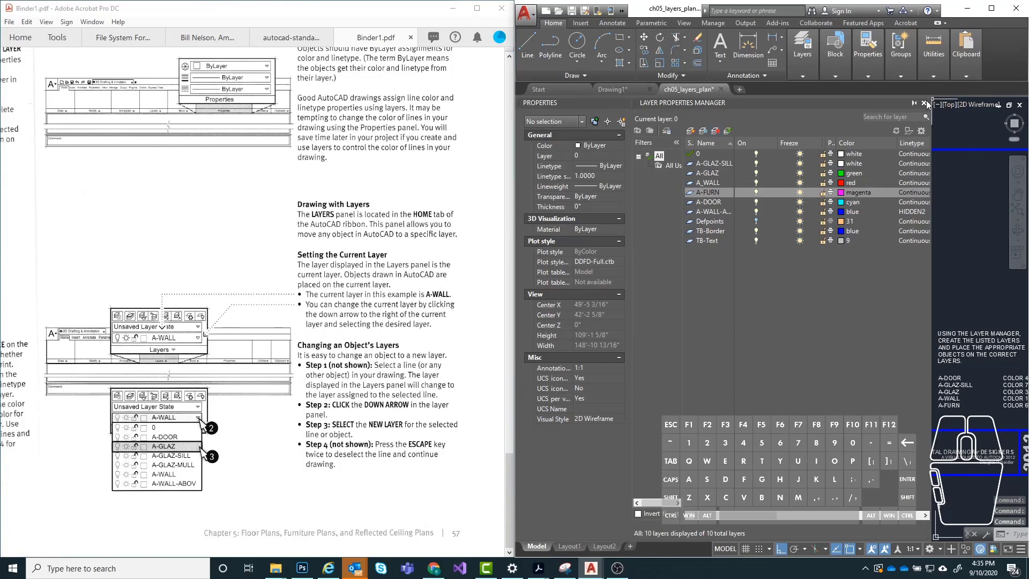
{"action": "left_click", "coordinate": [914, 102]}
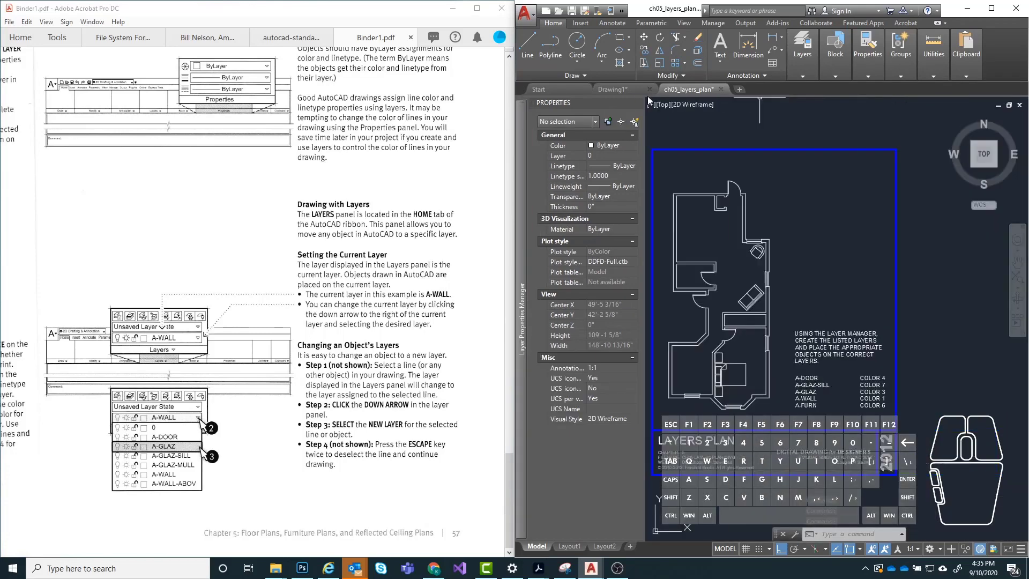
- Move the wall lines around the closet below the sofa and along the adjoining exterior wall to the A_WALL layer, and clear the selection
{"action": "scroll", "coordinate": [803, 241], "scroll_direction": "down", "scroll_amount": 2}
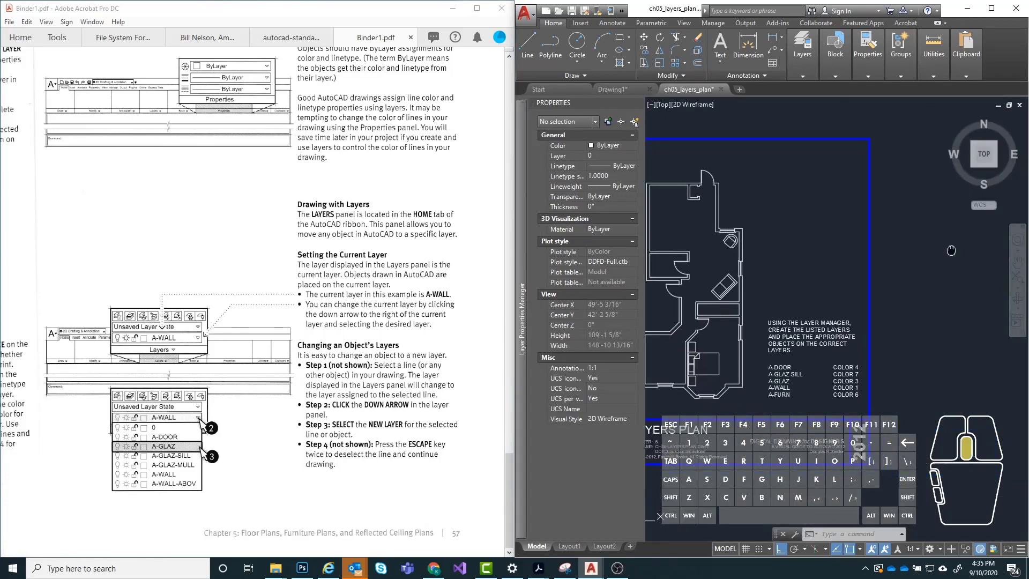
{"action": "scroll", "coordinate": [802, 360], "scroll_direction": "up", "scroll_amount": 2}
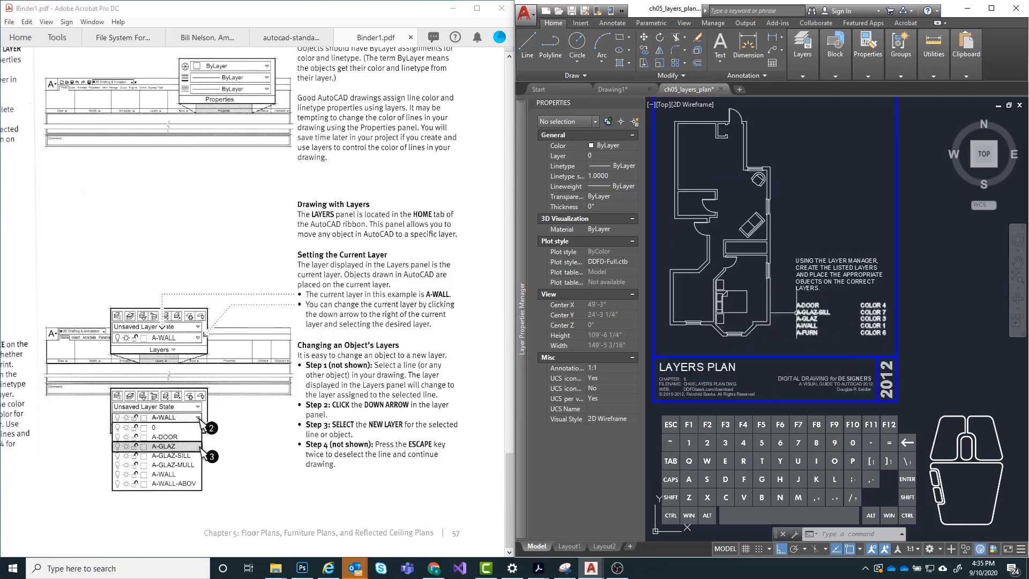
{"action": "middle_click_drag", "start_coordinate": [741, 307], "coordinate": [788, 349]}
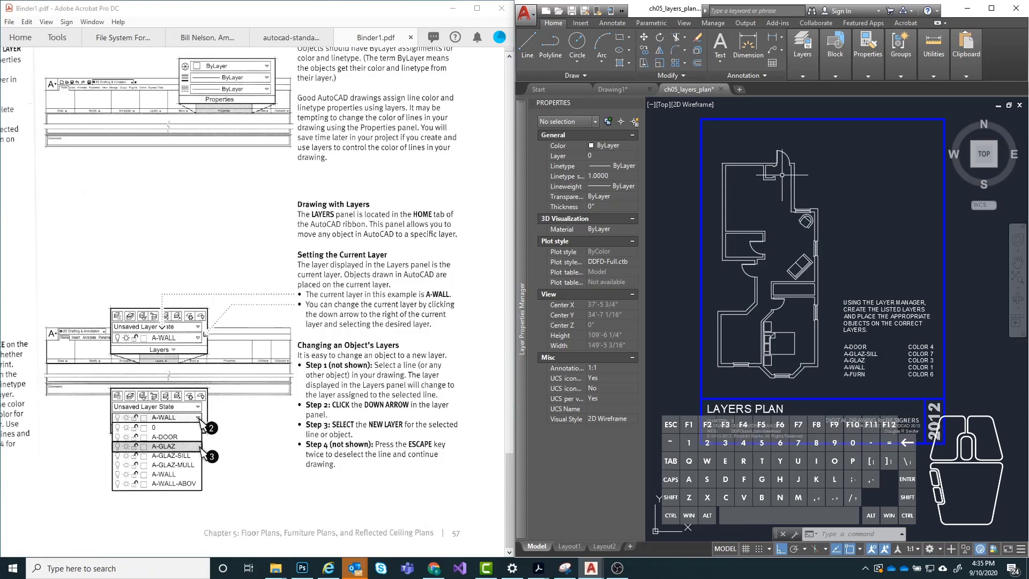
{"action": "scroll", "coordinate": [825, 273], "scroll_direction": "up", "scroll_amount": 5}
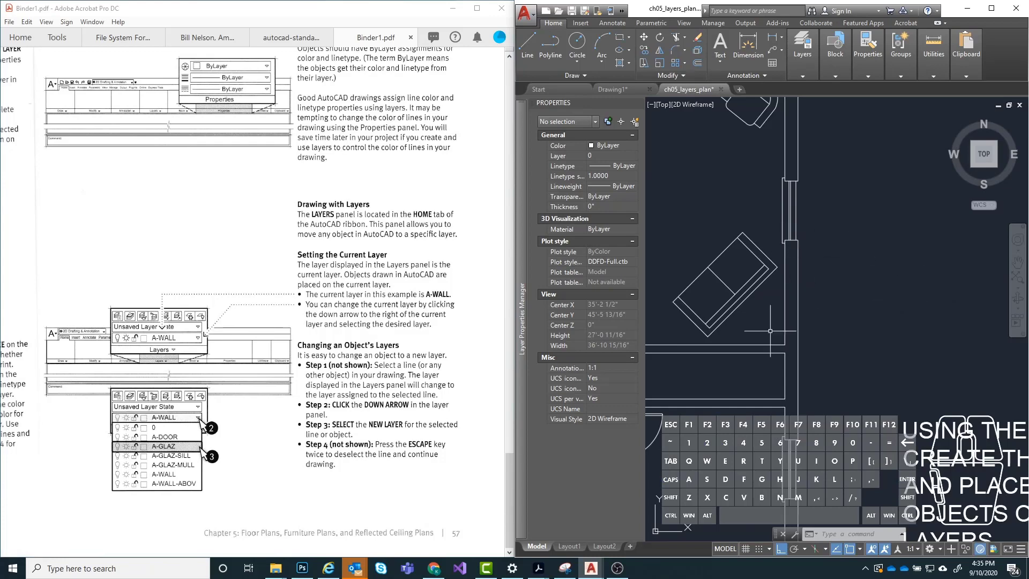
{"action": "middle_click_drag", "start_coordinate": [717, 349], "coordinate": [781, 329]}
{"action": "left_click", "coordinate": [916, 265]}
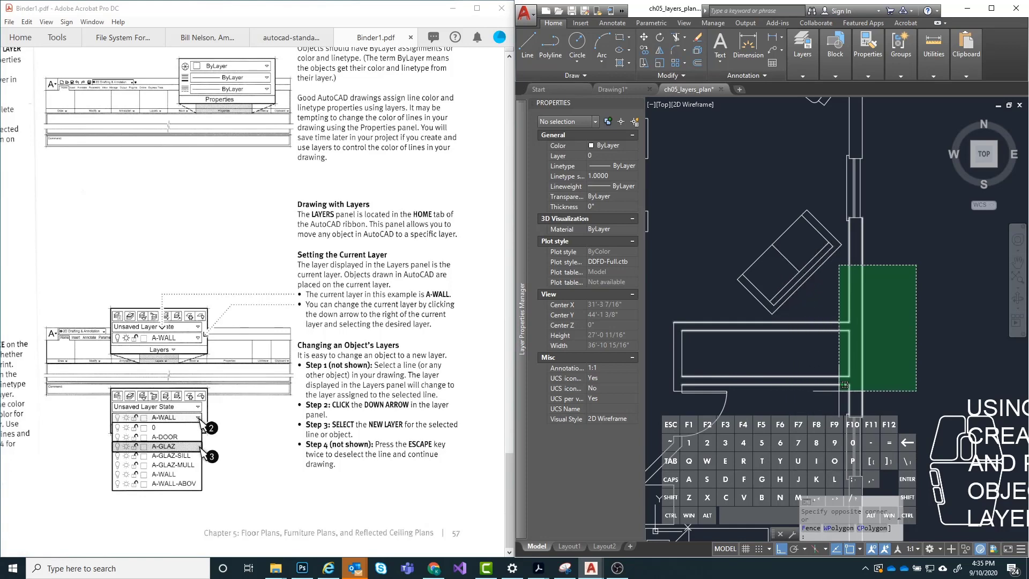
{"action": "left_click", "coordinate": [844, 387]}
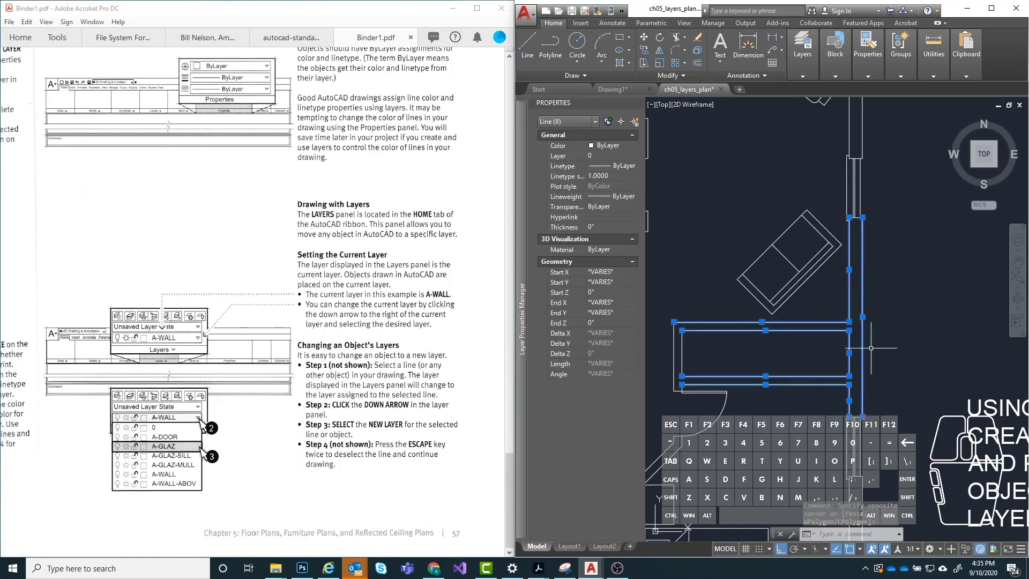
{"action": "middle_click_drag", "start_coordinate": [815, 309], "coordinate": [791, 326]}
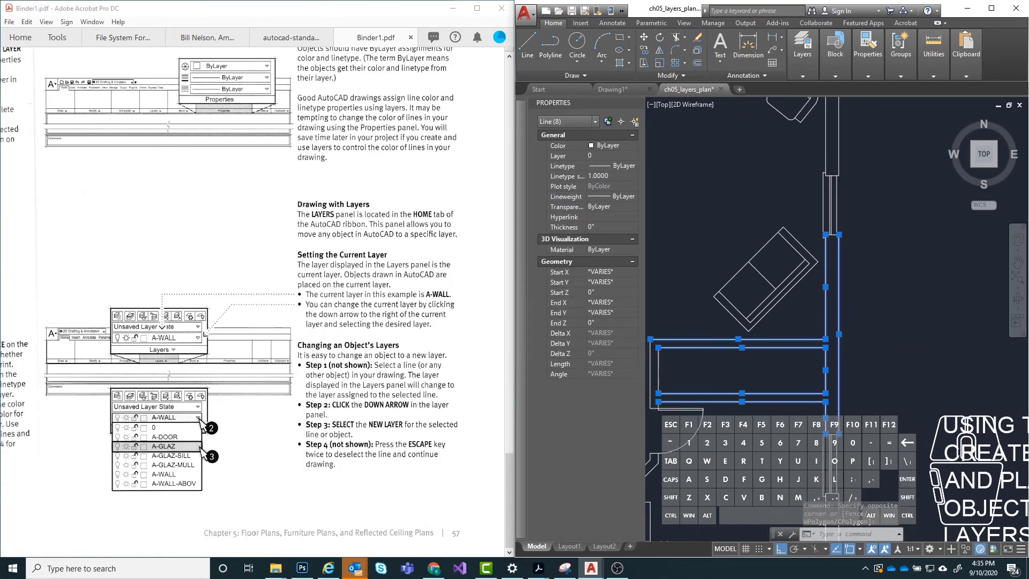
{"action": "left_click", "coordinate": [813, 59]}
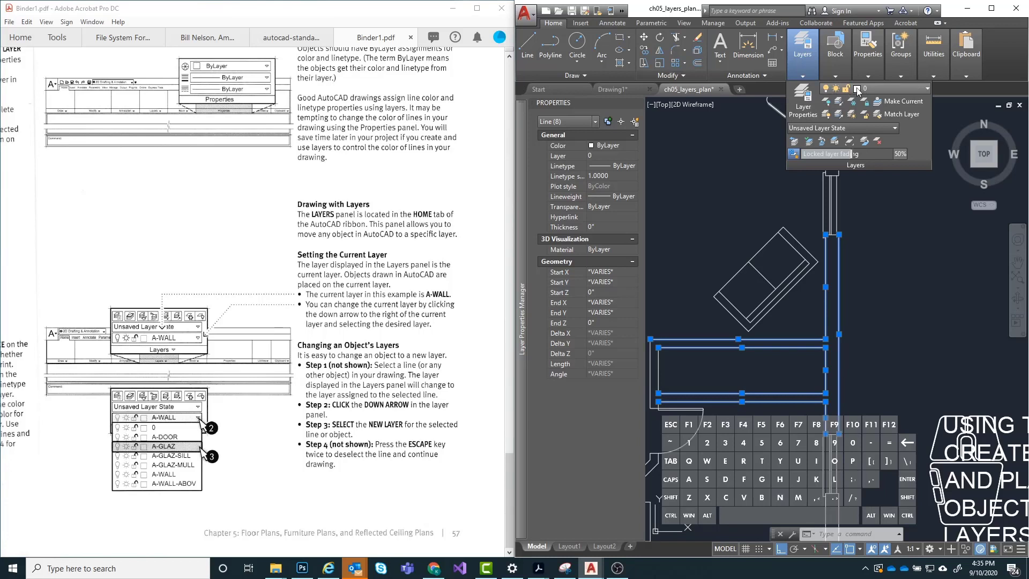
{"action": "left_click", "coordinate": [892, 88]}
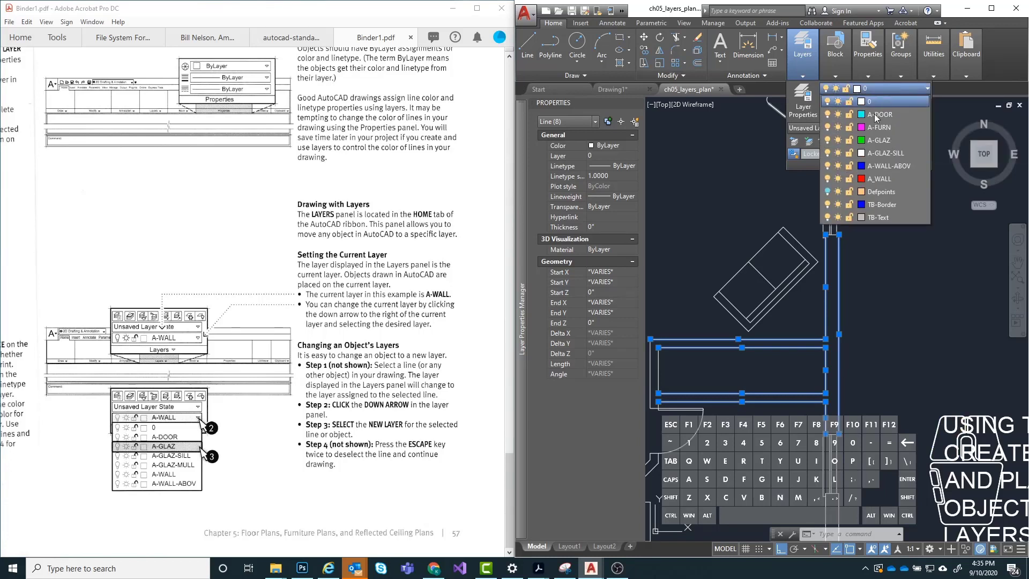
{"action": "left_click", "coordinate": [898, 180]}
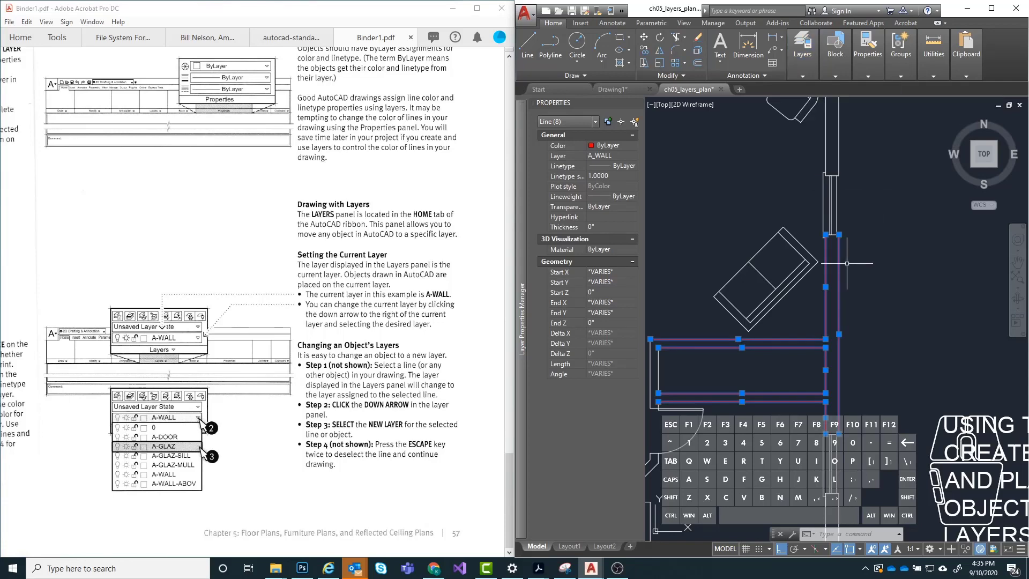
{"action": "key", "text": "Escape"}
- Start Match Properties with the red exterior wall line beside the sofa on layer A_WALL as the source object
{"action": "scroll", "coordinate": [746, 303], "scroll_direction": "down", "scroll_amount": 1}
{"action": "middle_click_drag", "start_coordinate": [783, 315], "coordinate": [838, 310]}
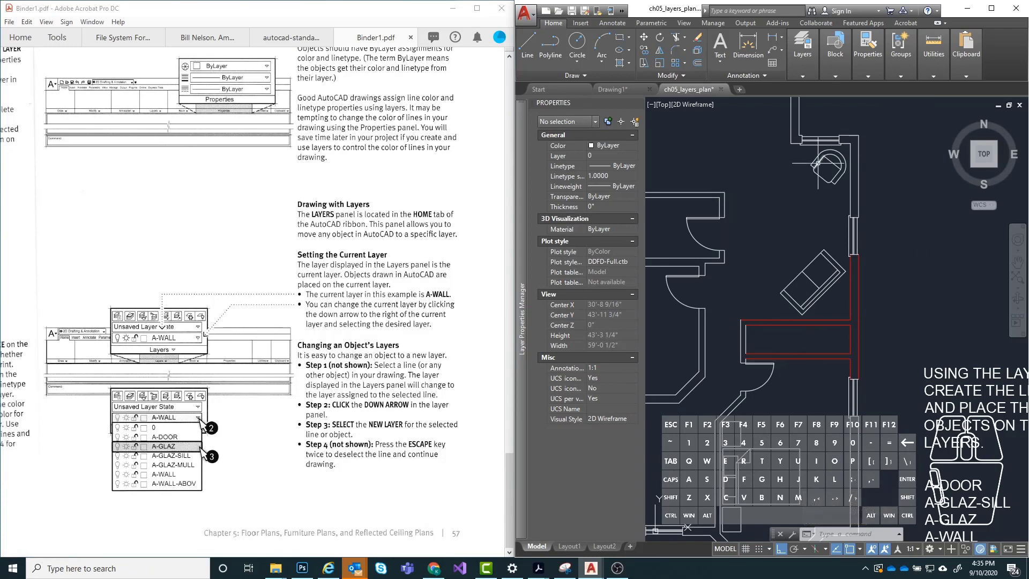
{"action": "left_click", "coordinate": [870, 72]}
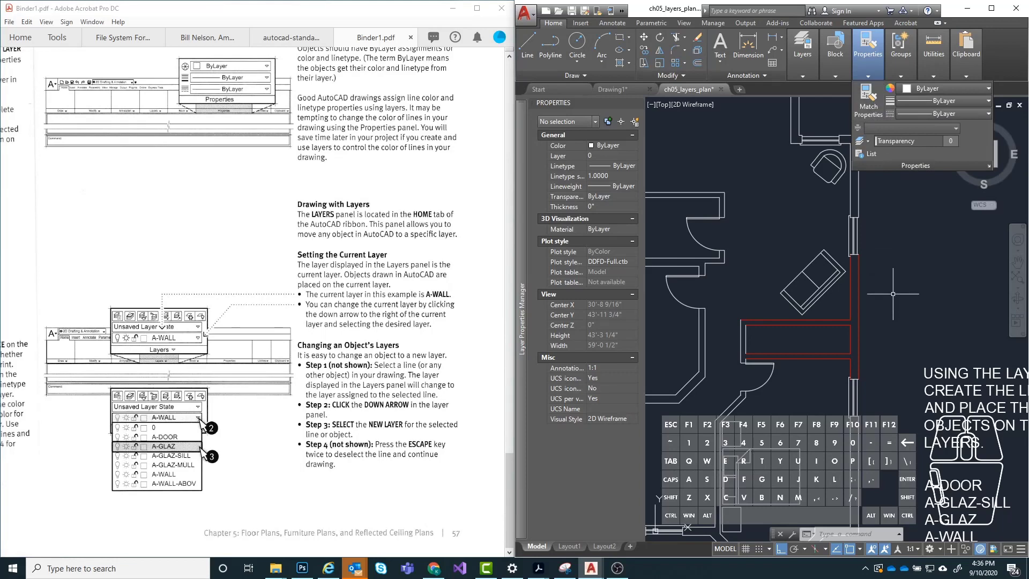
{"action": "key", "text": "Escape"}
{"action": "key", "text": "Escape"}
{"action": "type", "text": "m"}
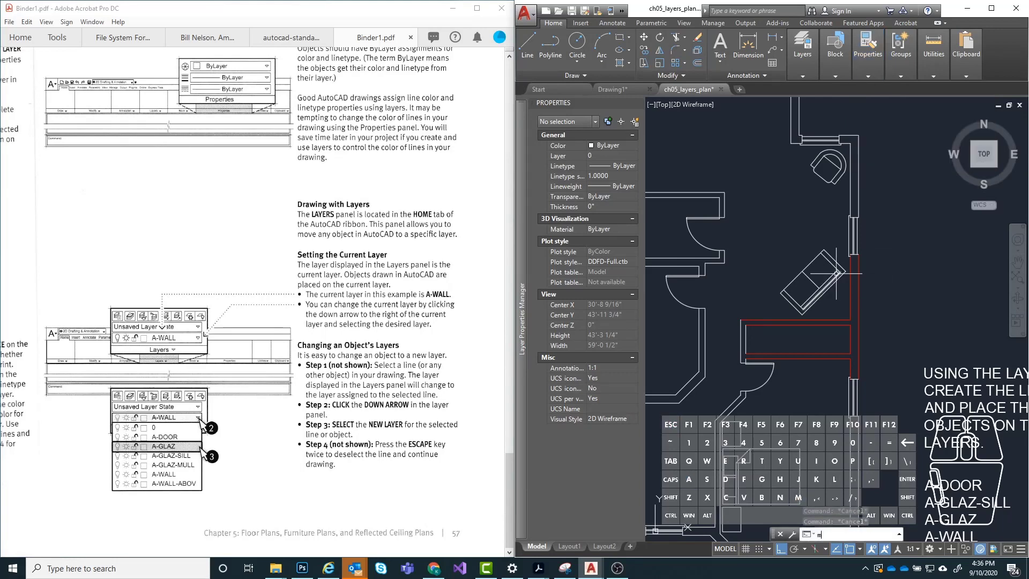
{"action": "type", "text": "at"}
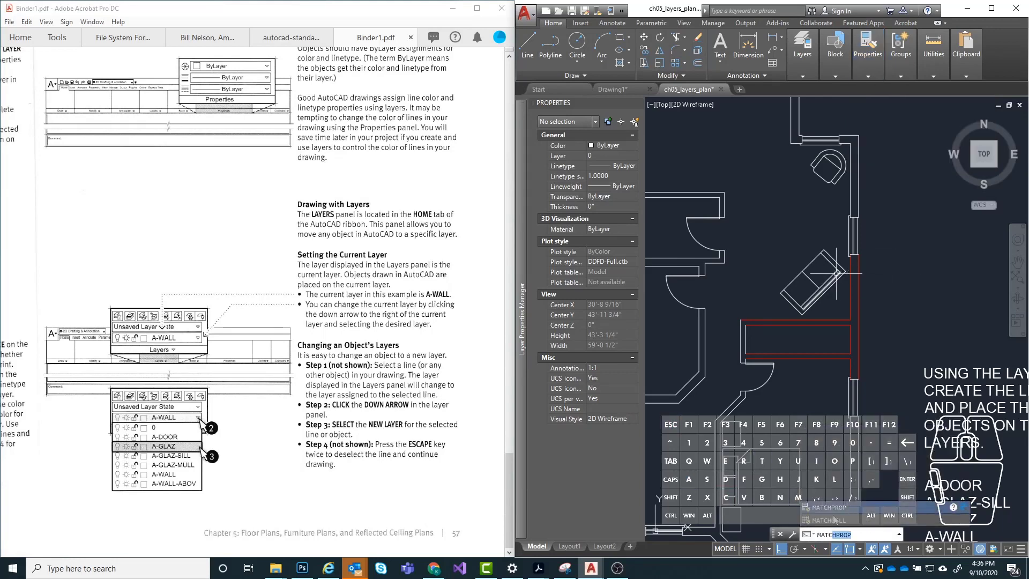
{"action": "left_click", "coordinate": [839, 507]}
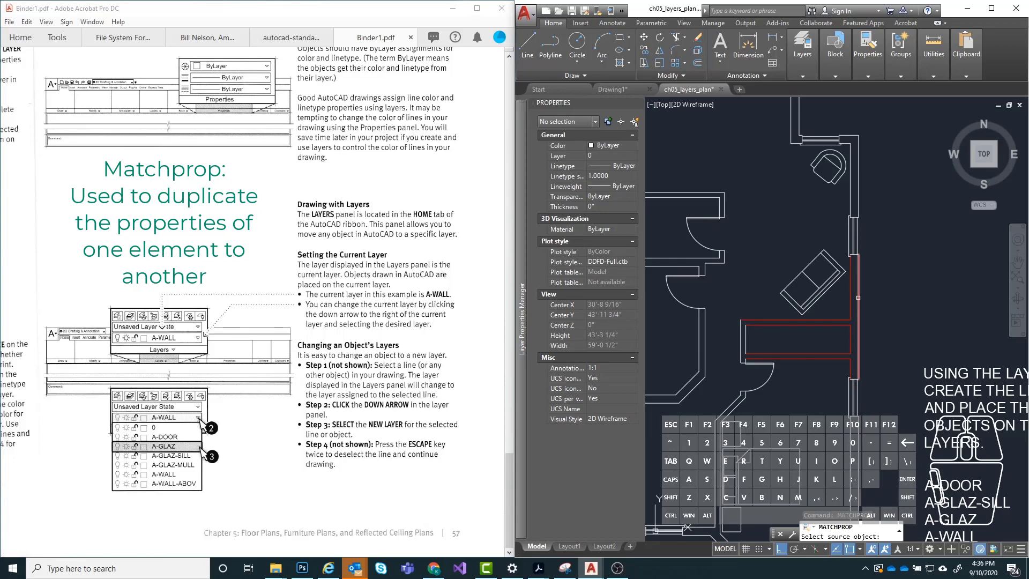
{"action": "scroll", "coordinate": [766, 345], "scroll_direction": "up", "scroll_amount": 2}
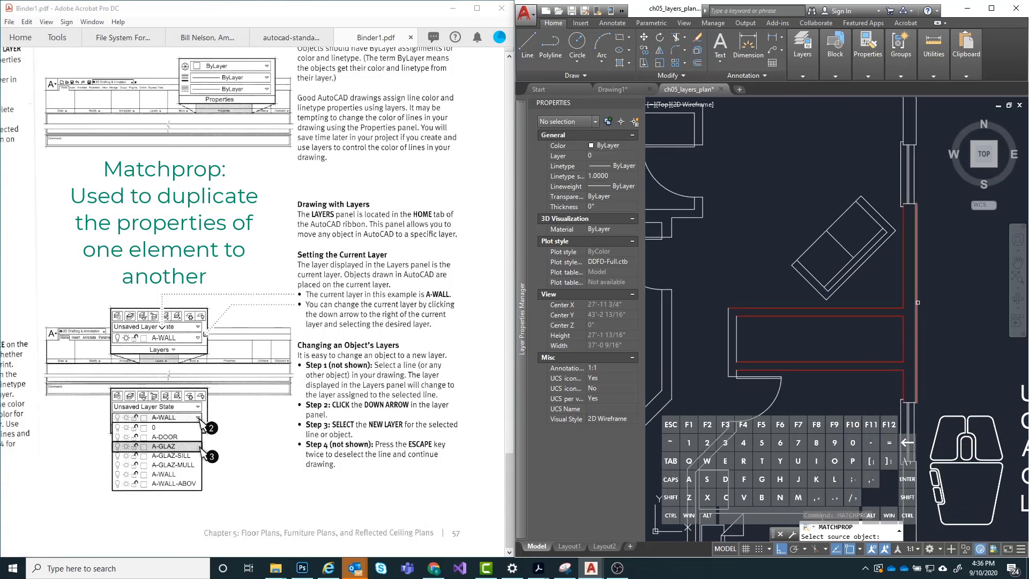
{"action": "left_click", "coordinate": [918, 302]}
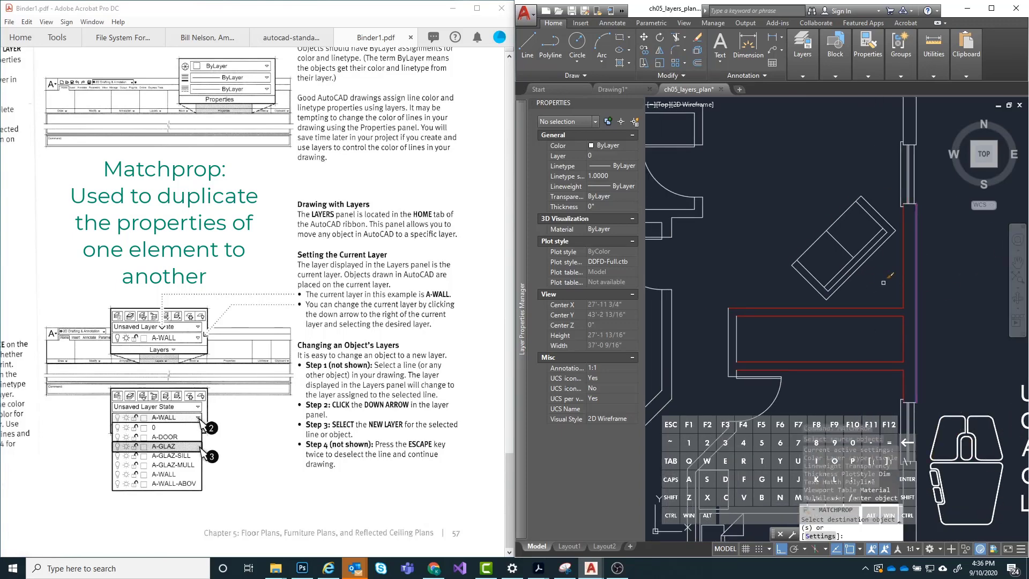
- Match the two vertical end lines of the closet below the sofa to the A_WALL source line
{"action": "middle_click_drag", "start_coordinate": [902, 265], "coordinate": [733, 416]}
{"action": "scroll", "coordinate": [740, 350], "scroll_direction": "up", "scroll_amount": 2}
{"action": "middle_click_drag", "start_coordinate": [740, 350], "coordinate": [774, 340]}
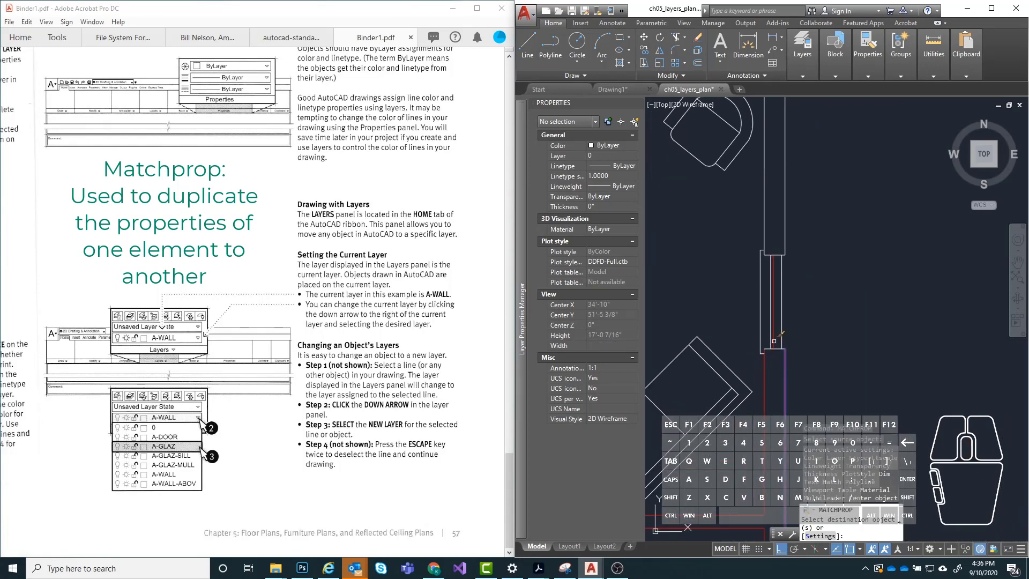
{"action": "scroll", "coordinate": [809, 368], "scroll_direction": "down", "scroll_amount": 4}
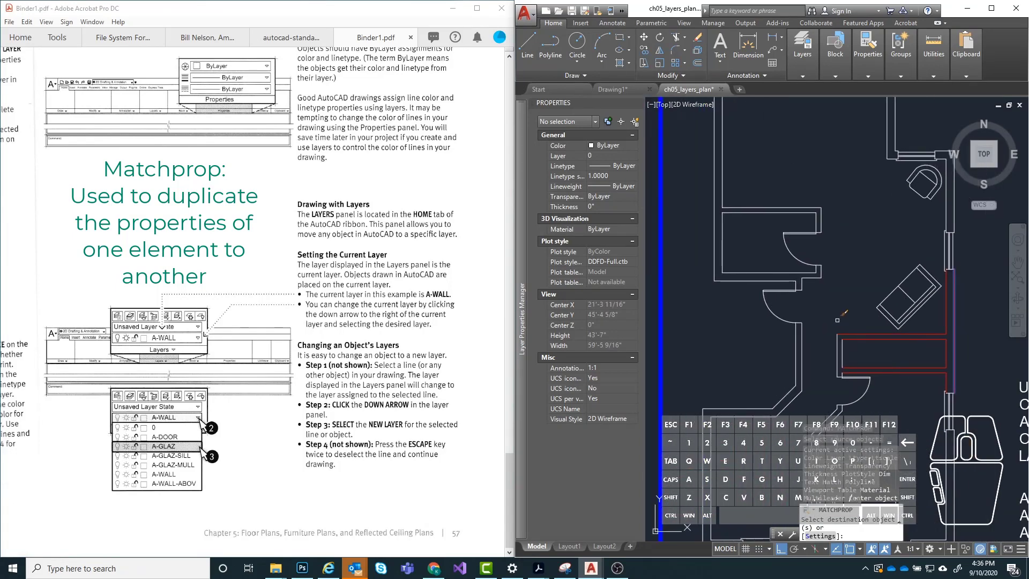
{"action": "middle_click_drag", "start_coordinate": [933, 308], "coordinate": [901, 304]}
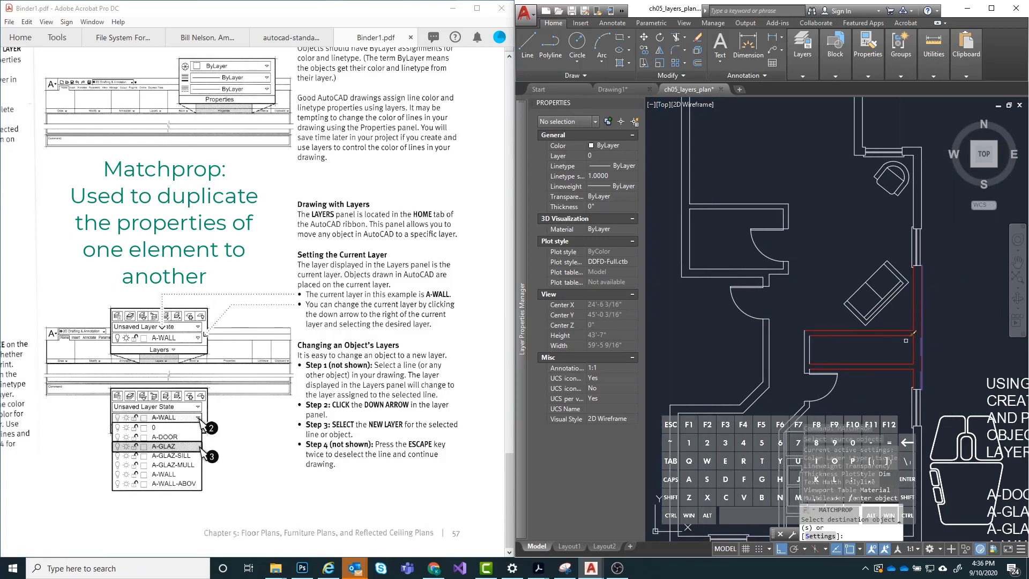
{"action": "scroll", "coordinate": [800, 338], "scroll_direction": "up", "scroll_amount": 6}
{"action": "middle_click_drag", "start_coordinate": [820, 310], "coordinate": [766, 238]}
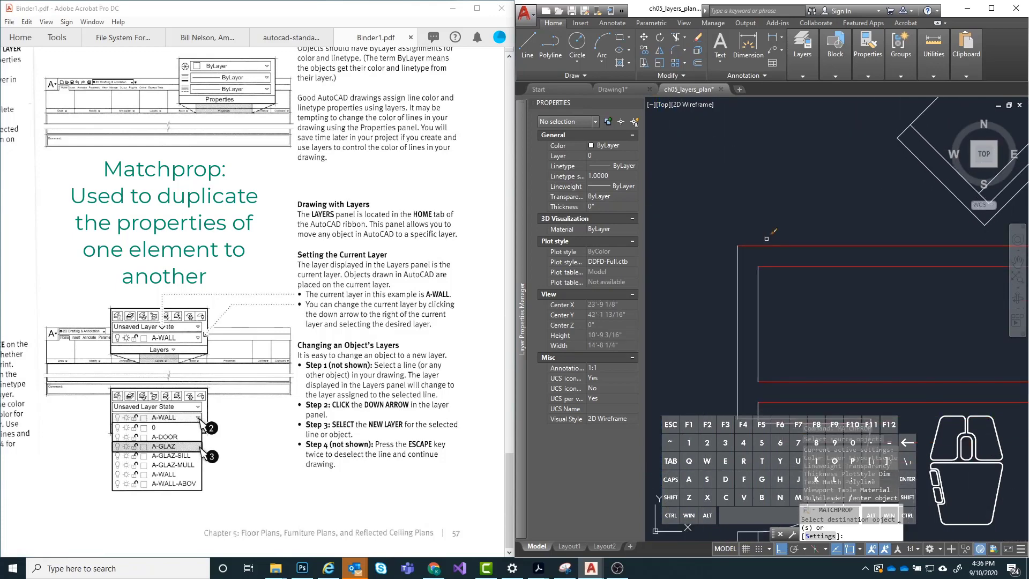
{"action": "left_click", "coordinate": [758, 305]}
{"action": "left_click", "coordinate": [739, 304]}
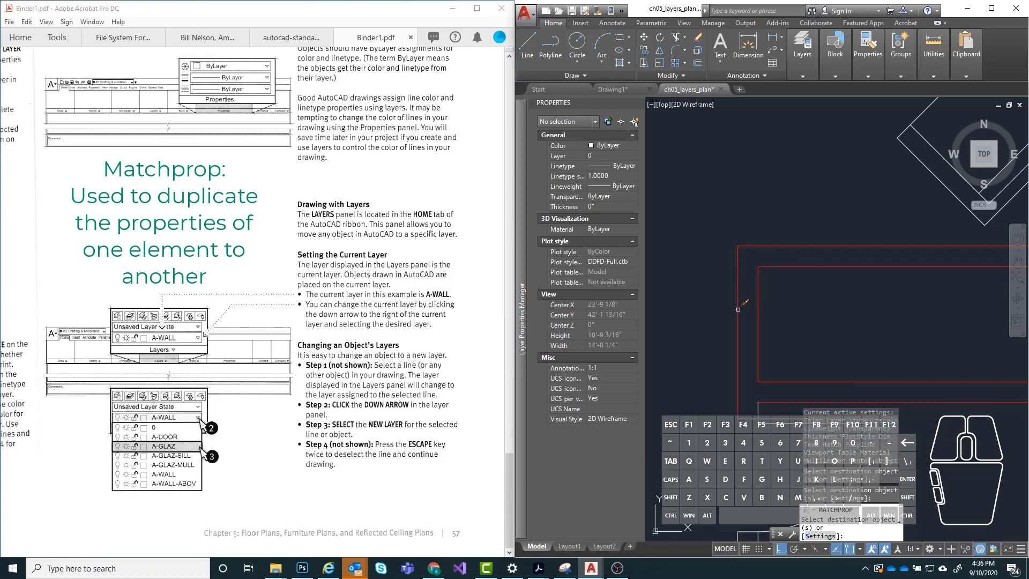
- Match the remaining short wall-end lines at the closet's lower corner, above the bedroom door, to the A_WALL source
{"action": "scroll", "coordinate": [751, 393], "scroll_direction": "down", "scroll_amount": 1}
{"action": "middle_click_drag", "start_coordinate": [751, 394], "coordinate": [771, 245]}
{"action": "scroll", "coordinate": [771, 245], "scroll_direction": "up", "scroll_amount": 1}
{"action": "scroll", "coordinate": [771, 246], "scroll_direction": "up", "scroll_amount": 4}
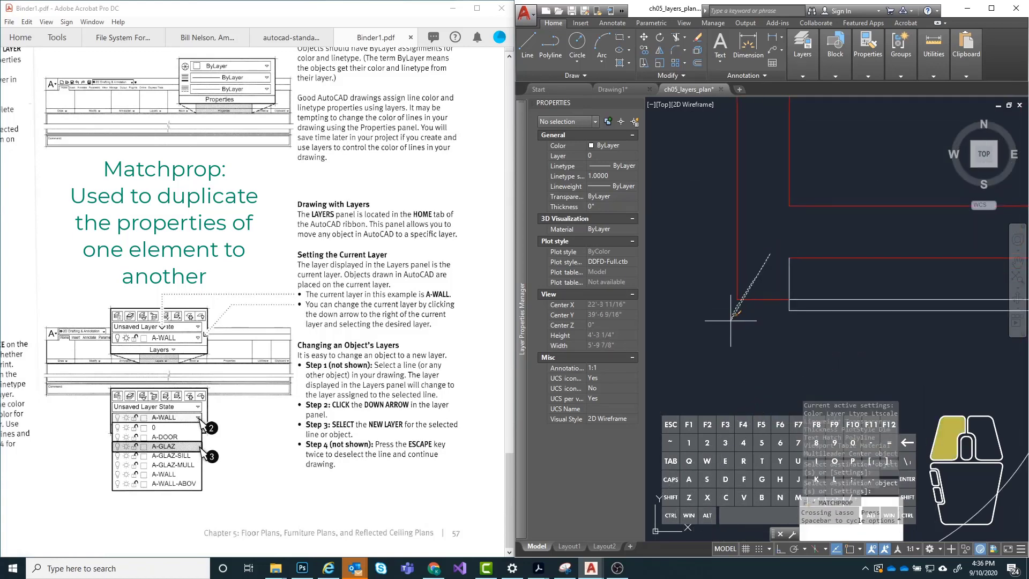
{"action": "left_click", "coordinate": [820, 266]}
{"action": "left_click", "coordinate": [721, 275]}
{"action": "scroll", "coordinate": [782, 304], "scroll_direction": "down", "scroll_amount": 6}
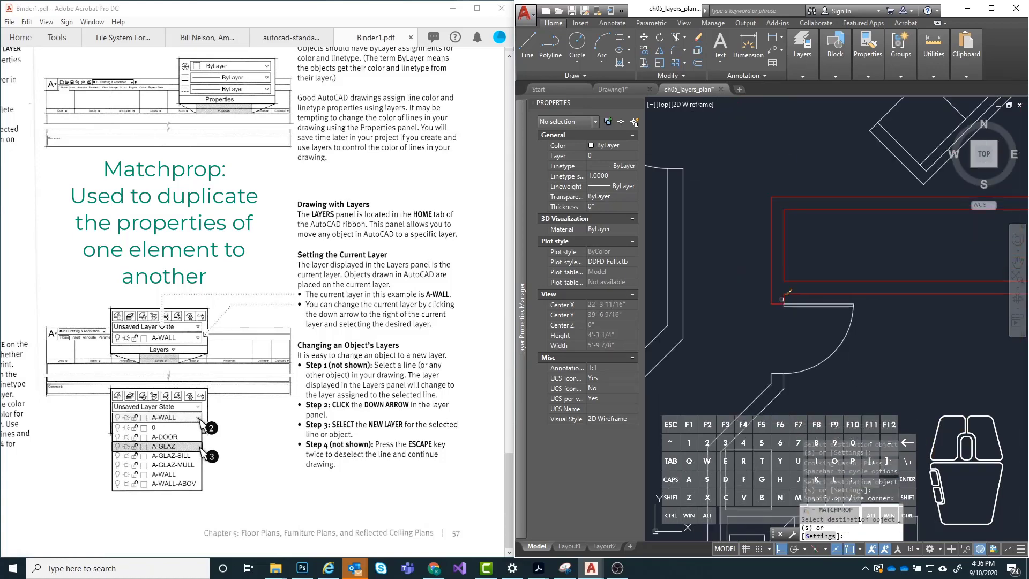
- Apply the A_WALL properties to the angled wall below the bedroom door and the vertical wall running down beside the bed
{"action": "middle_click_drag", "start_coordinate": [776, 385], "coordinate": [831, 310]}
{"action": "scroll", "coordinate": [831, 309], "scroll_direction": "up", "scroll_amount": 4}
{"action": "left_click", "coordinate": [868, 293]}
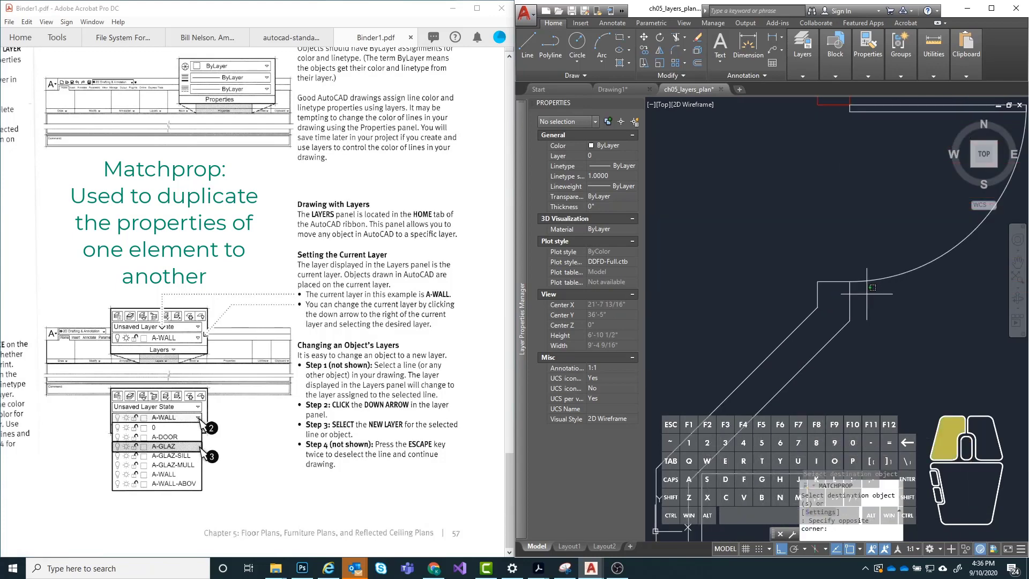
{"action": "left_click", "coordinate": [743, 366]}
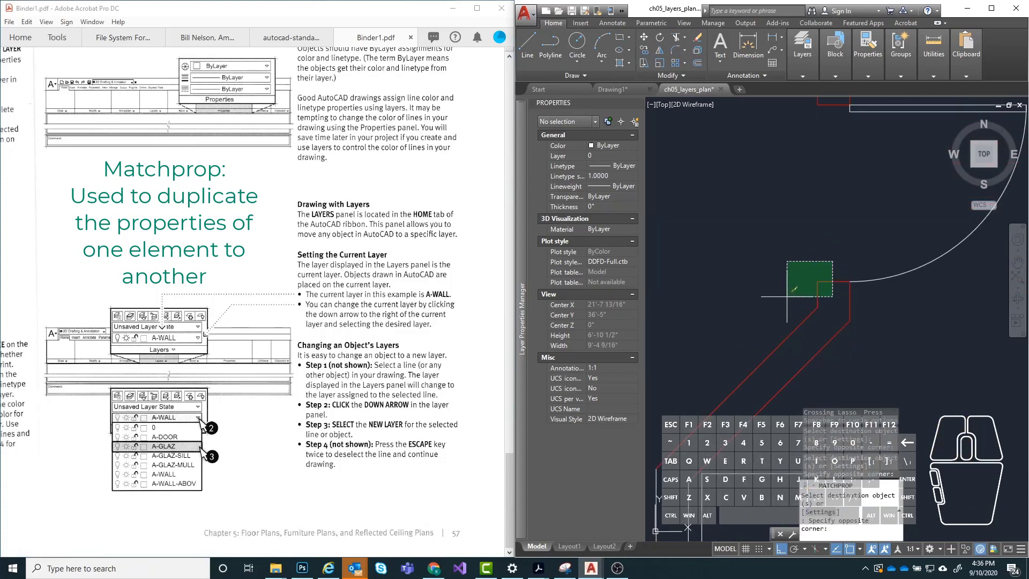
{"action": "scroll", "coordinate": [809, 185], "scroll_direction": "down", "scroll_amount": 4}
{"action": "scroll", "coordinate": [741, 309], "scroll_direction": "up", "scroll_amount": 4}
{"action": "left_click", "coordinate": [788, 277]}
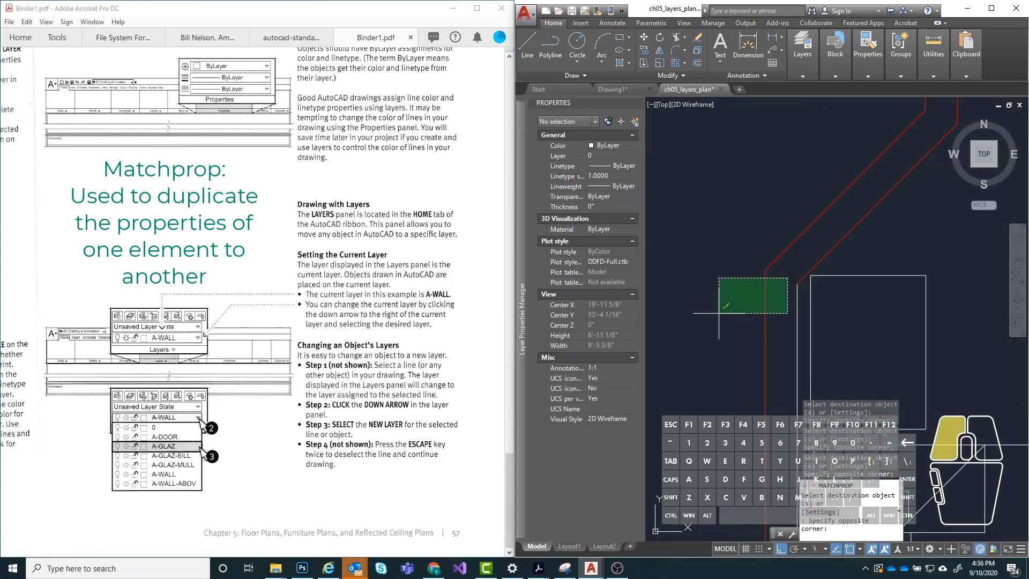
{"action": "left_click", "coordinate": [719, 313]}
{"action": "left_click", "coordinate": [797, 300]}
{"action": "scroll", "coordinate": [819, 327], "scroll_direction": "down", "scroll_amount": 5}
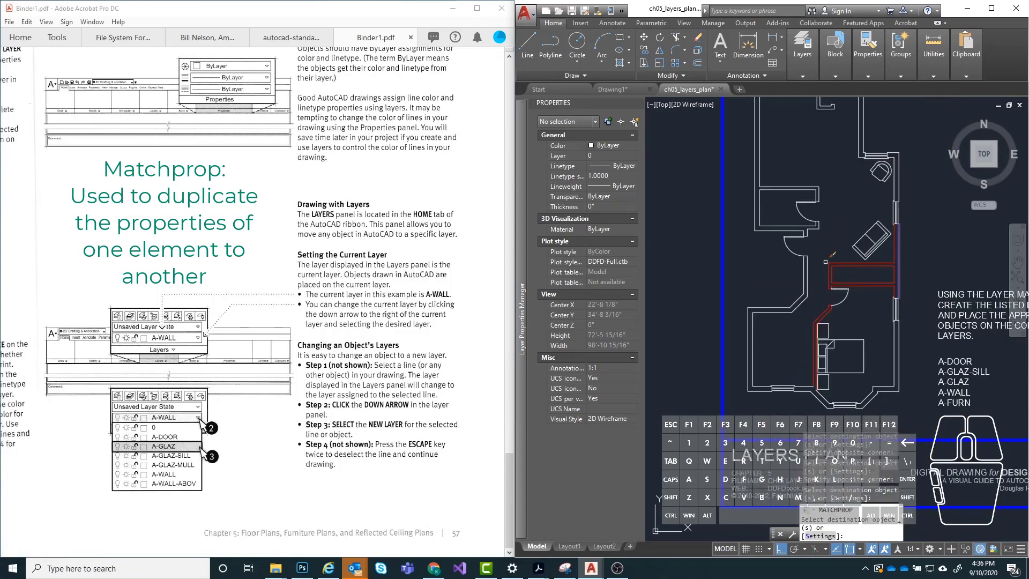
- Match the vertical wall between the entry door and the window above the armchair, including the door jamb lines, to A_WALL
{"action": "mouse_move", "coordinate": [898, 235]}
{"action": "middle_mouse_down"}
{"action": "mouse_move", "coordinate": [804, 346]}
{"action": "mouse_move", "coordinate": [866, 346]}
{"action": "middle_mouse_up"}
{"action": "scroll", "coordinate": [805, 218], "scroll_direction": "up", "scroll_amount": 2}
{"action": "left_click", "coordinate": [888, 201]}
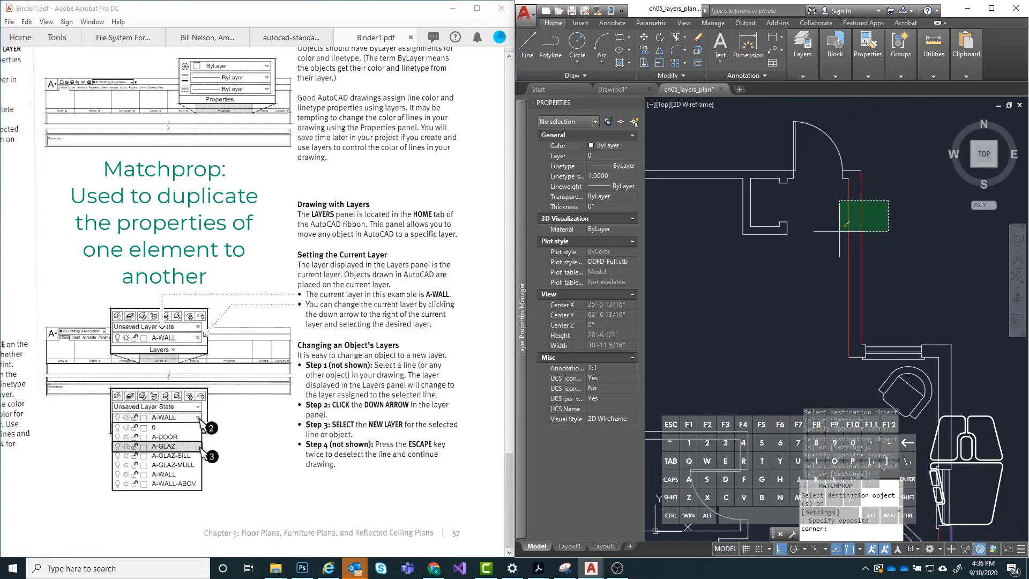
{"action": "left_click", "coordinate": [839, 230]}
{"action": "scroll", "coordinate": [845, 155], "scroll_direction": "up", "scroll_amount": 3}
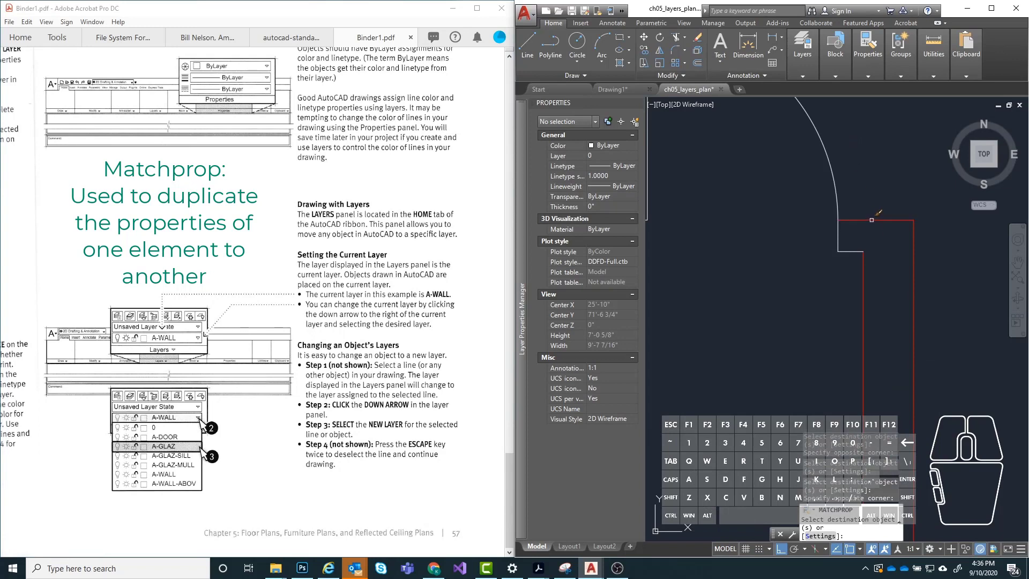
{"action": "left_click", "coordinate": [840, 235]}
{"action": "left_click", "coordinate": [851, 250]}
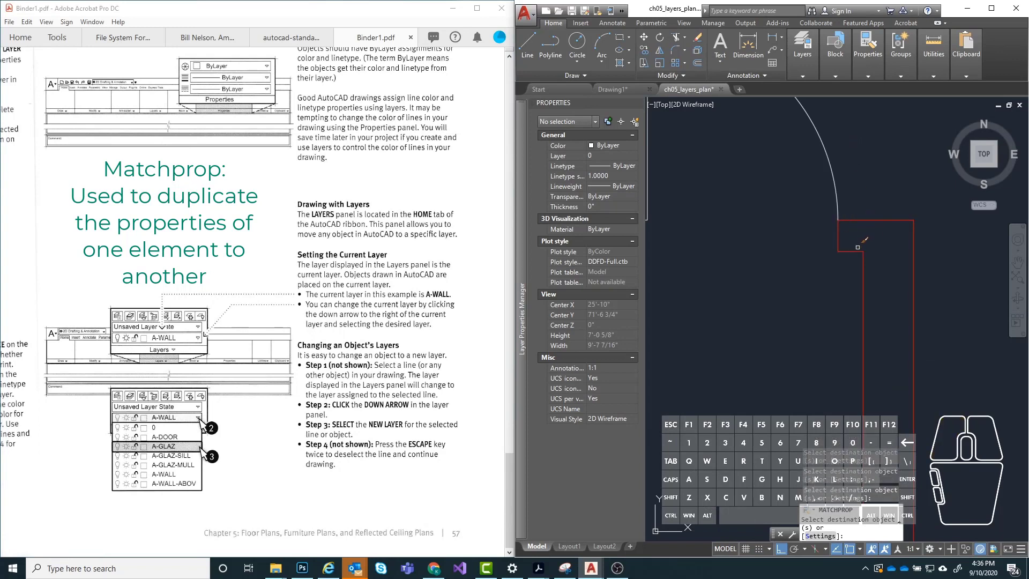
- Match the wall line and notched jamb lines on the hinge side of the entry door to A_WALL
{"action": "scroll", "coordinate": [943, 217], "scroll_direction": "down", "scroll_amount": 1}
{"action": "scroll", "coordinate": [740, 212], "scroll_direction": "up", "scroll_amount": 2}
{"action": "left_click", "coordinate": [764, 228]}
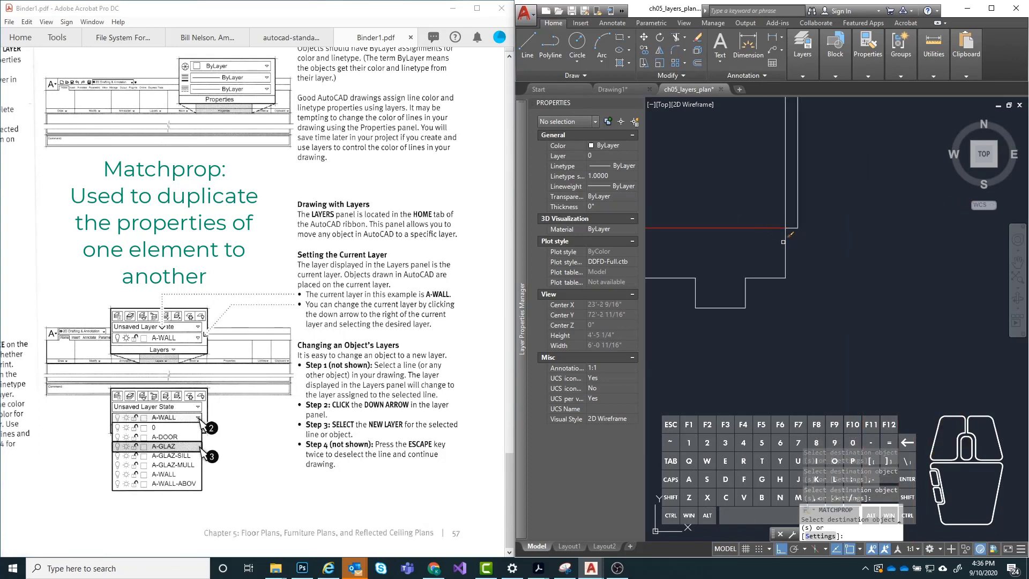
{"action": "left_click", "coordinate": [807, 258]}
{"action": "left_click", "coordinate": [665, 357]}
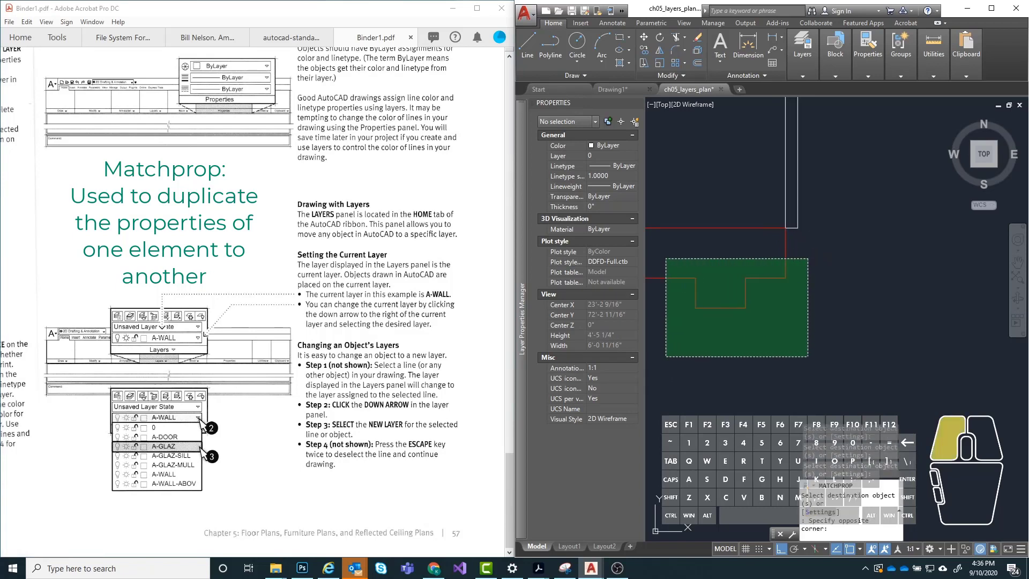
- Apply the A_WALL properties to the small entry closet walls and the adjoining upper-left corner walls of the plan
{"action": "scroll", "coordinate": [942, 260], "scroll_direction": "down", "scroll_amount": 3}
{"action": "middle_click_drag", "start_coordinate": [740, 315], "coordinate": [772, 252]}
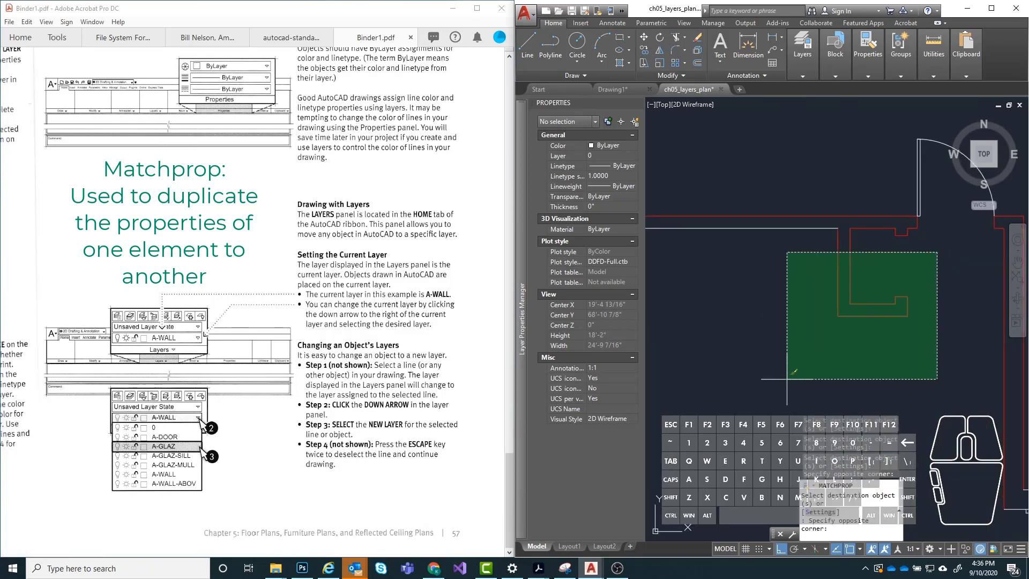
{"action": "scroll", "coordinate": [829, 183], "scroll_direction": "down", "scroll_amount": 2}
{"action": "left_click", "coordinate": [829, 182]}
{"action": "left_click", "coordinate": [686, 305]}
- Match the left and horizontal walls of the small room midway down the plan, plus its upper-right corner, to A_WALL
{"action": "scroll", "coordinate": [773, 152], "scroll_direction": "up", "scroll_amount": 3}
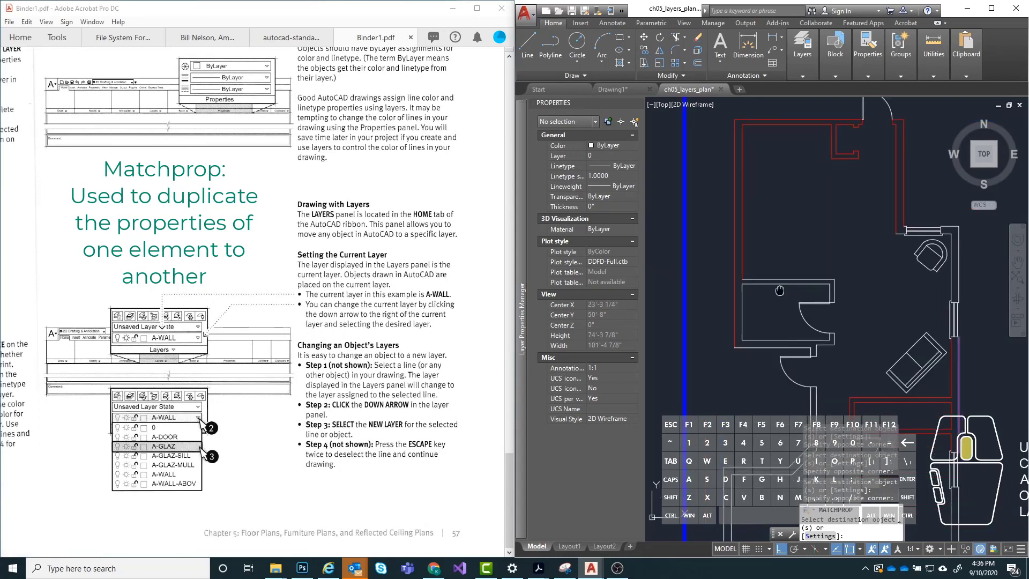
{"action": "left_click", "coordinate": [756, 154]}
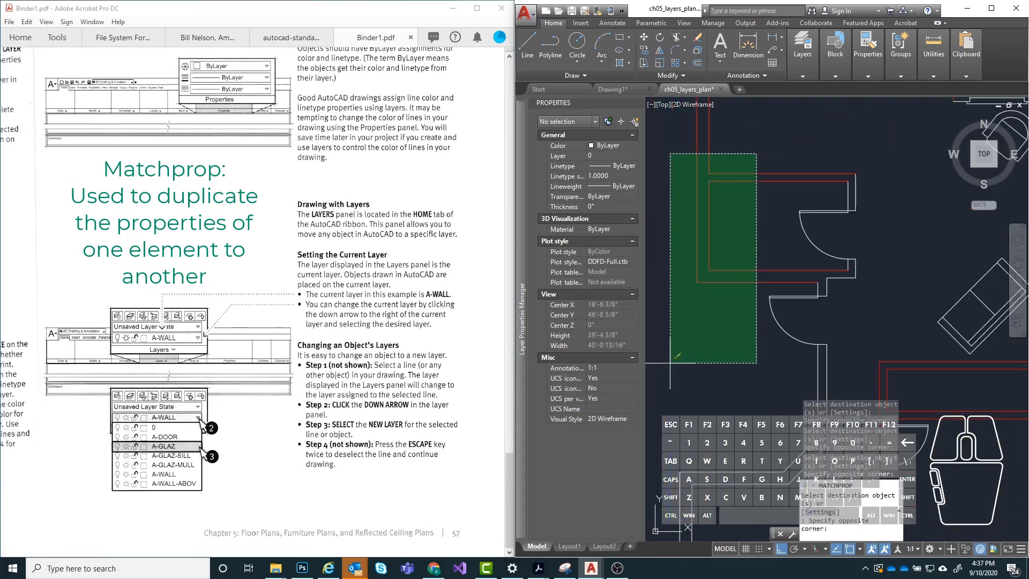
{"action": "scroll", "coordinate": [669, 363], "scroll_direction": "up", "scroll_amount": 3}
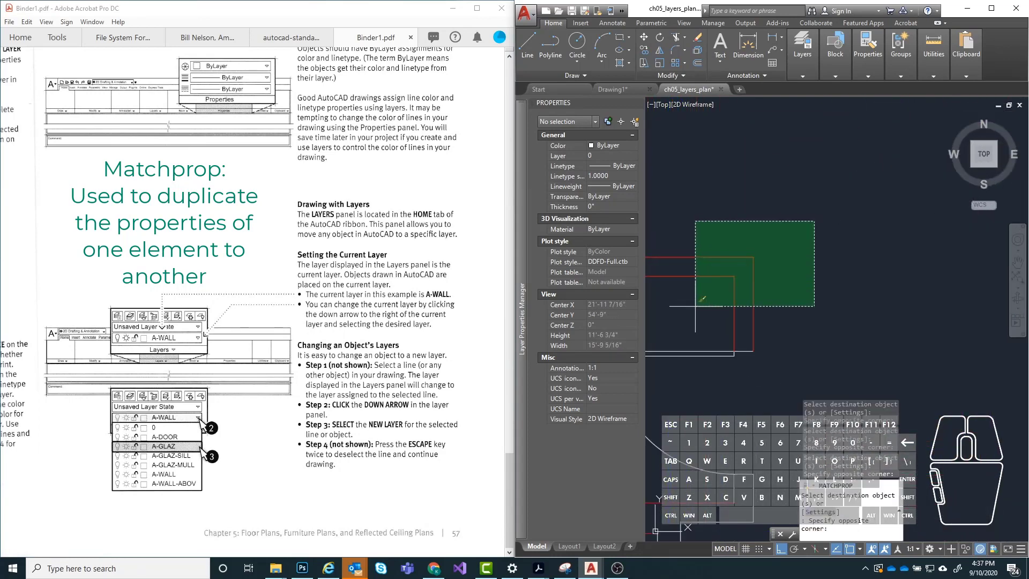
{"action": "left_click", "coordinate": [695, 306]}
{"action": "middle_click_drag", "start_coordinate": [726, 370], "coordinate": [771, 275]}
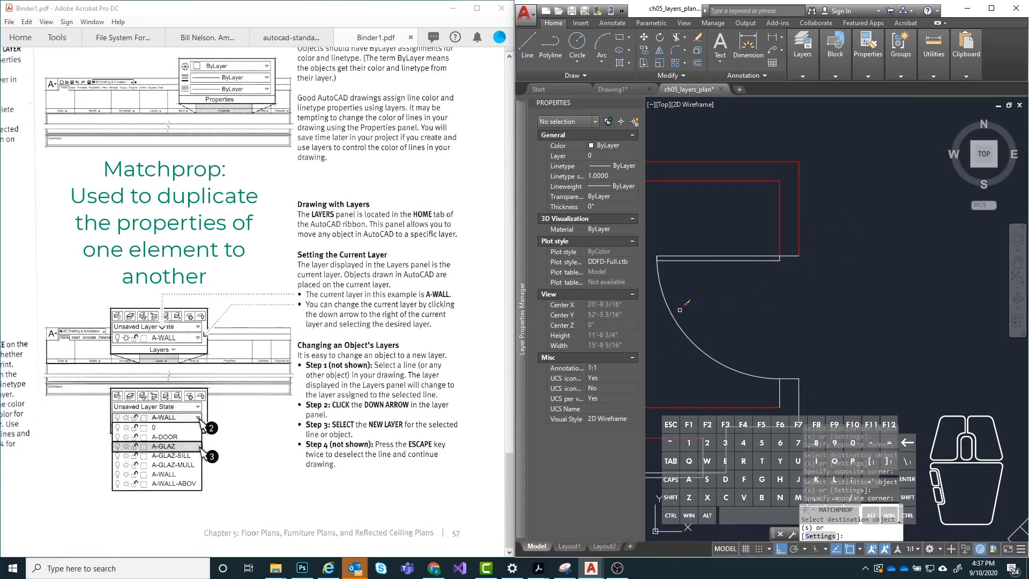
- Match the wall-end and jamb lines around the small middle room's door opening to A_WALL
{"action": "scroll", "coordinate": [679, 310], "scroll_direction": "down", "scroll_amount": 2}
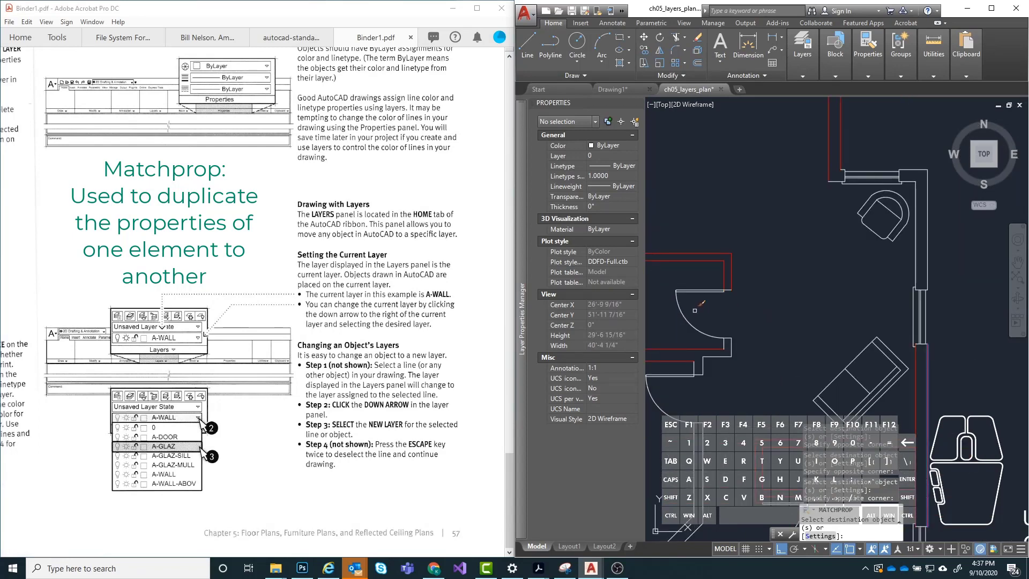
{"action": "scroll", "coordinate": [695, 310], "scroll_direction": "up", "scroll_amount": 4}
{"action": "left_click", "coordinate": [834, 237]}
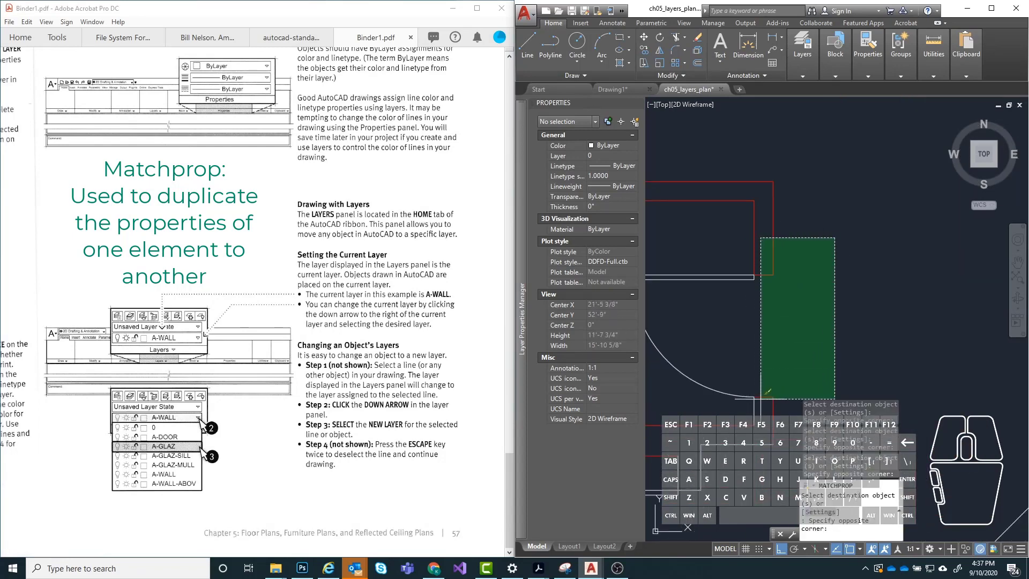
{"action": "left_click", "coordinate": [767, 391]}
{"action": "scroll", "coordinate": [767, 392], "scroll_direction": "down", "scroll_amount": 2}
{"action": "middle_click_drag", "start_coordinate": [767, 391], "coordinate": [853, 262]}
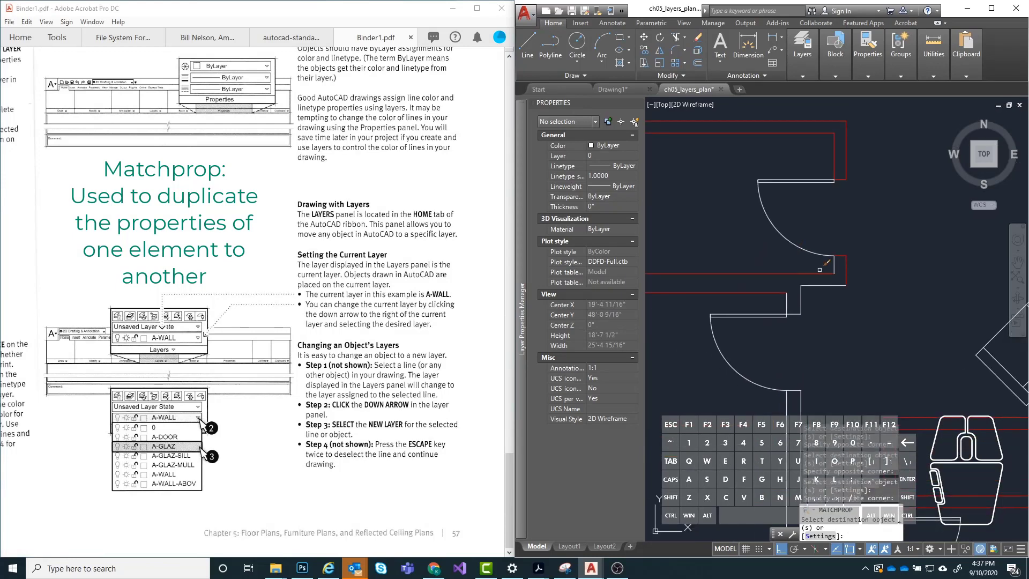
{"action": "left_click", "coordinate": [853, 261]}
{"action": "left_click", "coordinate": [782, 344]}
{"action": "scroll", "coordinate": [770, 234], "scroll_direction": "down", "scroll_amount": 2}
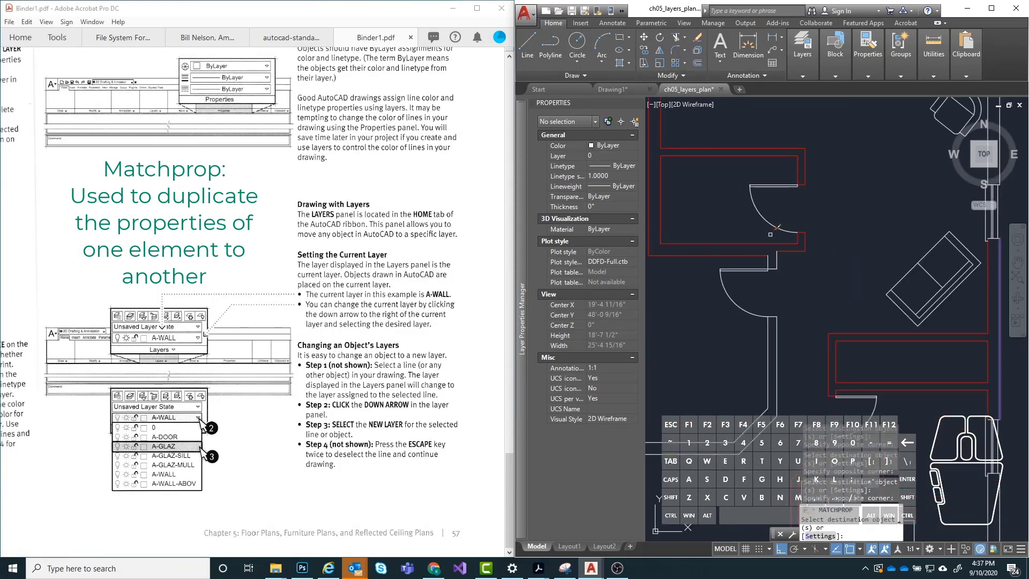
- Apply the A_WALL properties to the exterior wall lines at the corner beside the armchair
{"action": "scroll", "coordinate": [770, 235], "scroll_direction": "down", "scroll_amount": 4}
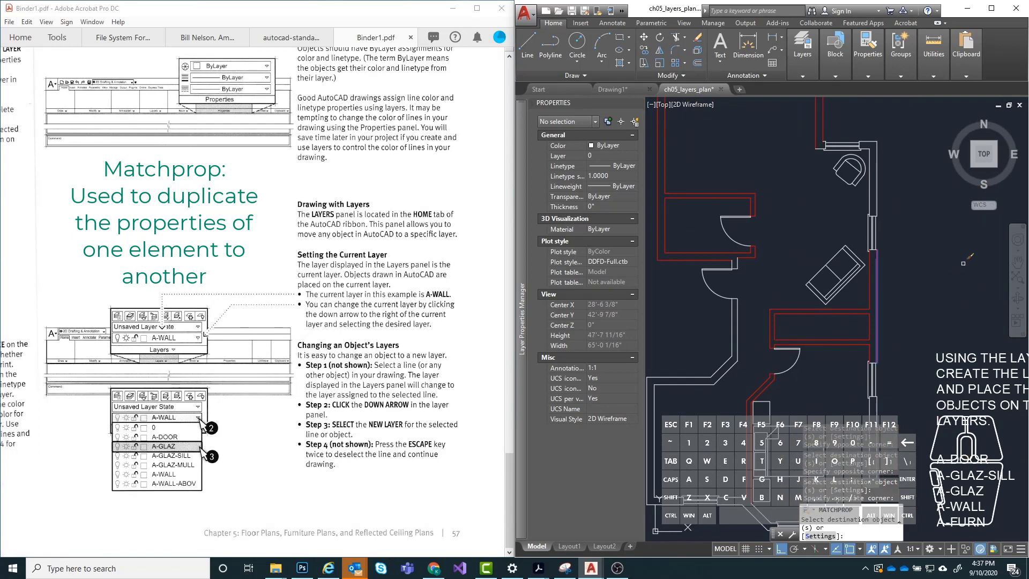
{"action": "scroll", "coordinate": [775, 277], "scroll_direction": "up", "scroll_amount": 4}
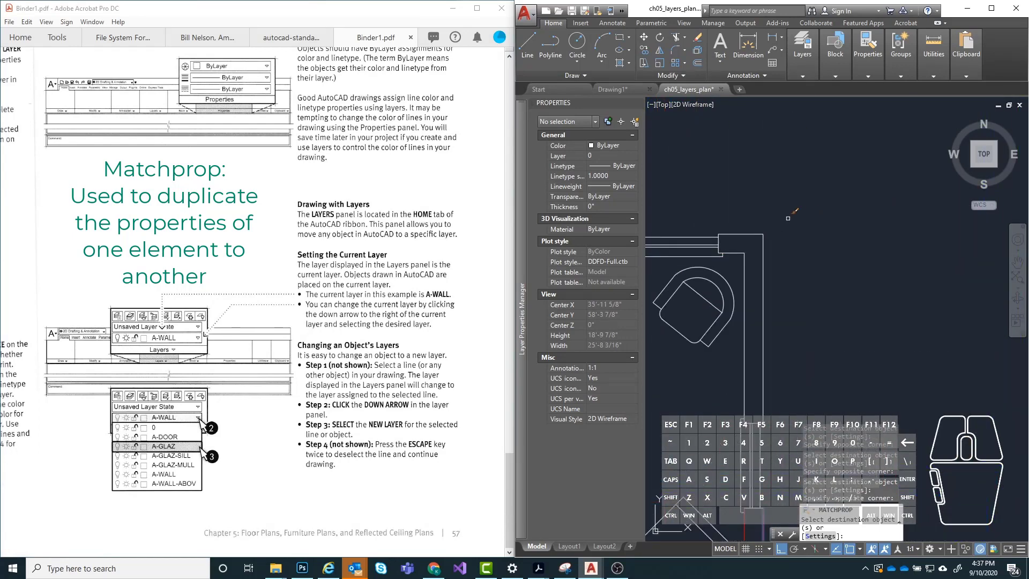
{"action": "left_click", "coordinate": [788, 218]}
{"action": "left_click", "coordinate": [710, 418]}
{"action": "scroll", "coordinate": [749, 218], "scroll_direction": "up", "scroll_amount": 6}
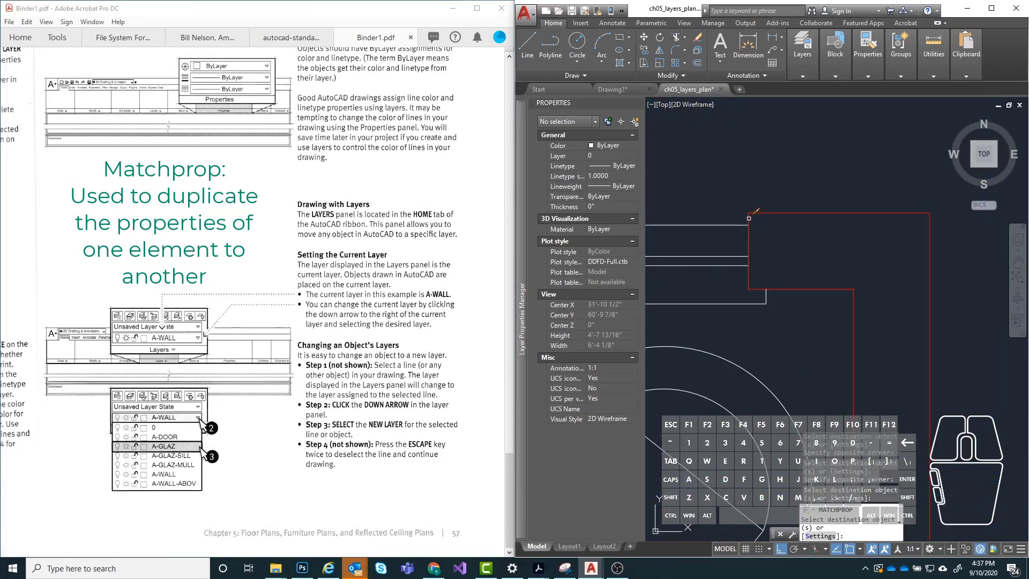
- Match the window-end line and the exterior wall line below the window beside the sofa to A_WALL, and finish matching
{"action": "scroll", "coordinate": [748, 218], "scroll_direction": "down", "scroll_amount": 4}
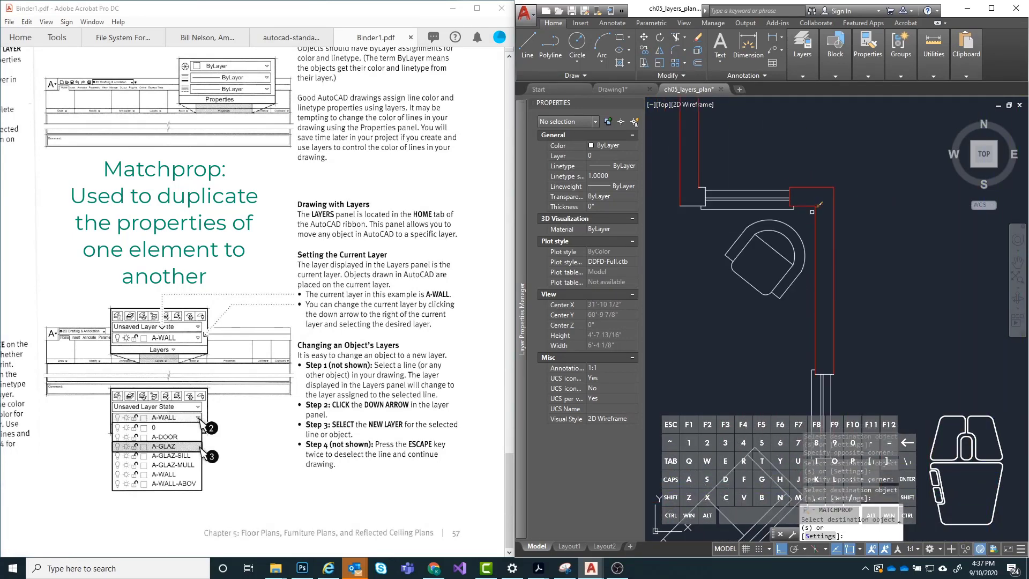
{"action": "left_click", "coordinate": [827, 372]}
{"action": "scroll", "coordinate": [846, 254], "scroll_direction": "down", "scroll_amount": 8}
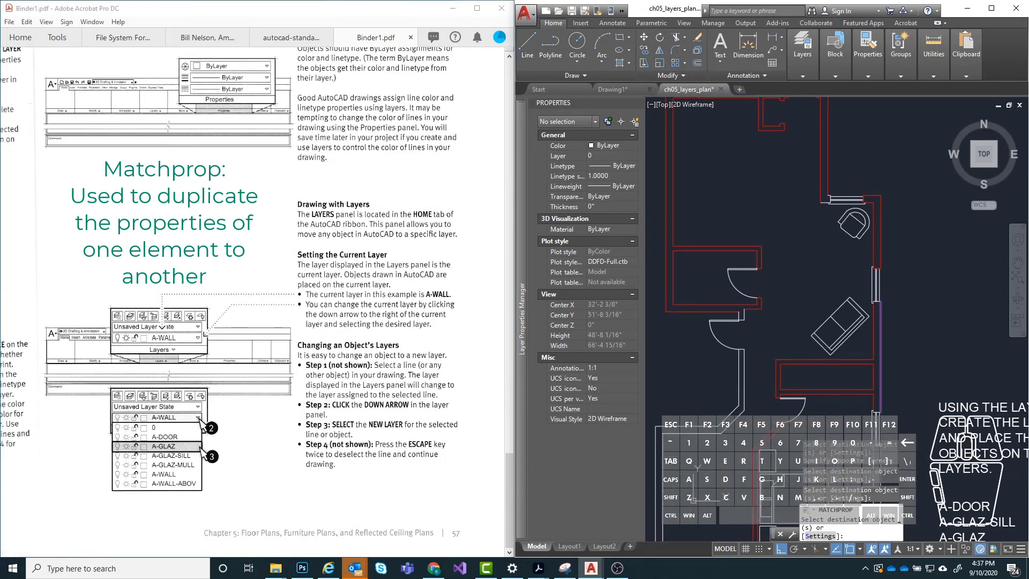
{"action": "middle_click_drag", "start_coordinate": [789, 303], "coordinate": [809, 252]}
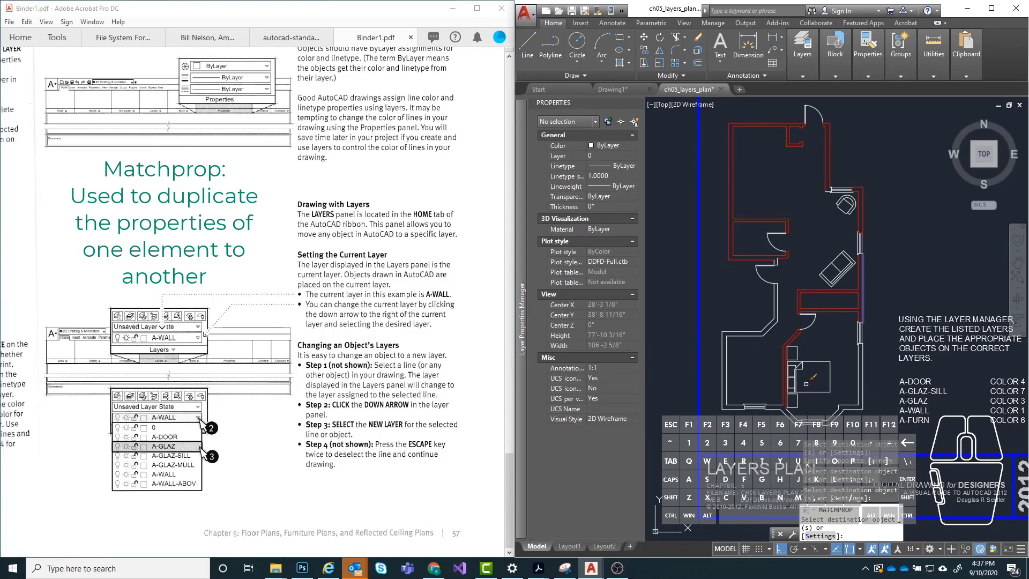
{"action": "left_click", "coordinate": [861, 300]}
{"action": "key", "text": "Return"}
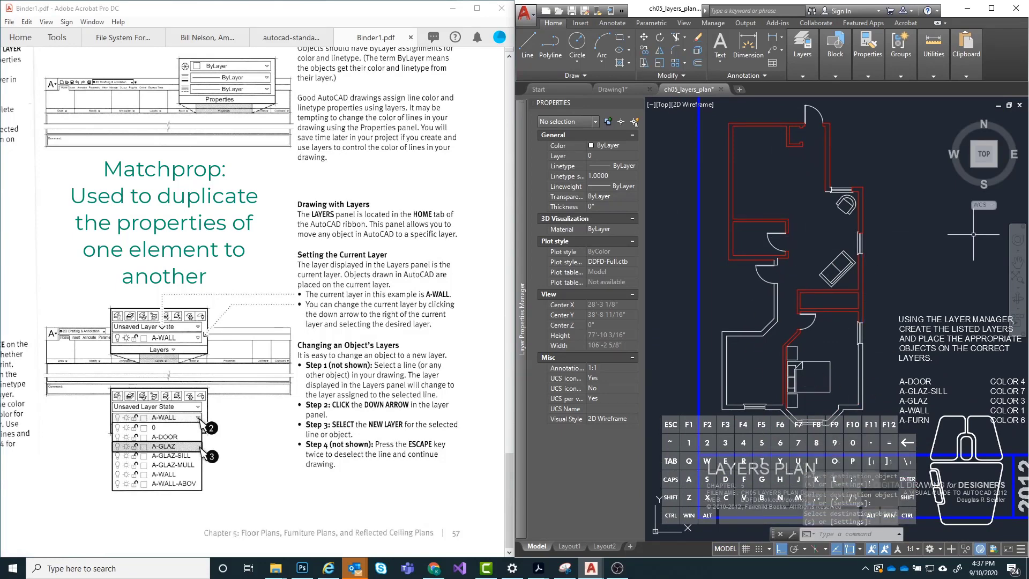
- Select all the armchair's objects and assign them to the A-FURN layer
{"action": "middle_click_drag", "start_coordinate": [906, 244], "coordinate": [894, 246]}
{"action": "scroll", "coordinate": [865, 167], "scroll_direction": "up", "scroll_amount": 1}
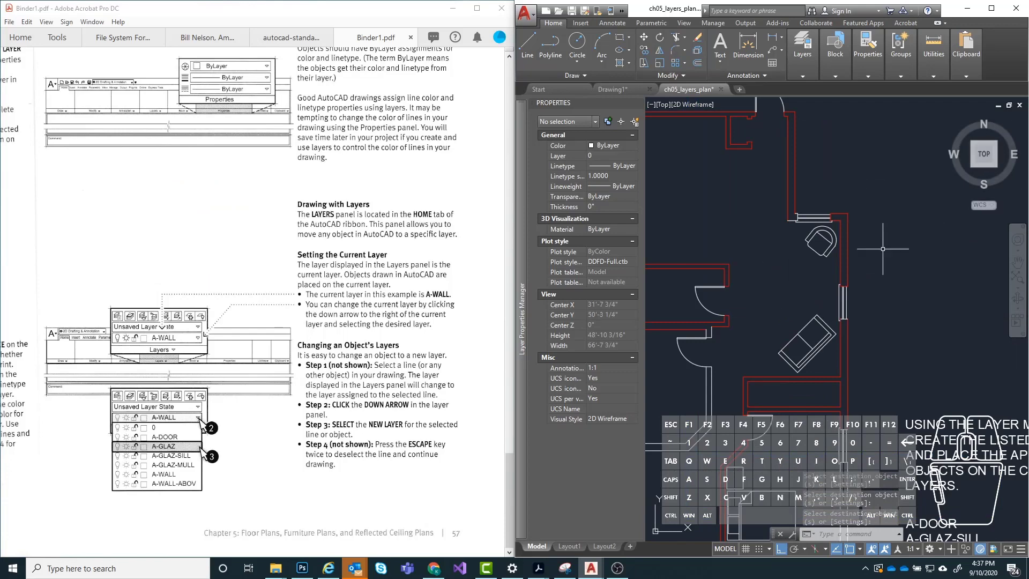
{"action": "scroll", "coordinate": [761, 257], "scroll_direction": "up", "scroll_amount": 1}
{"action": "scroll", "coordinate": [830, 245], "scroll_direction": "up", "scroll_amount": 3}
{"action": "scroll", "coordinate": [761, 252], "scroll_direction": "up", "scroll_amount": 3}
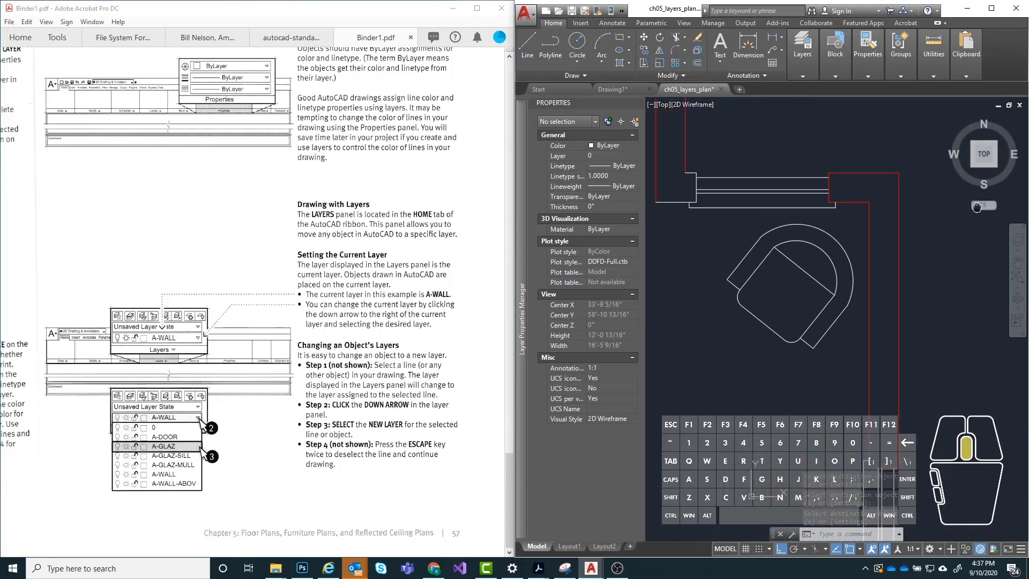
{"action": "left_click", "coordinate": [700, 213]}
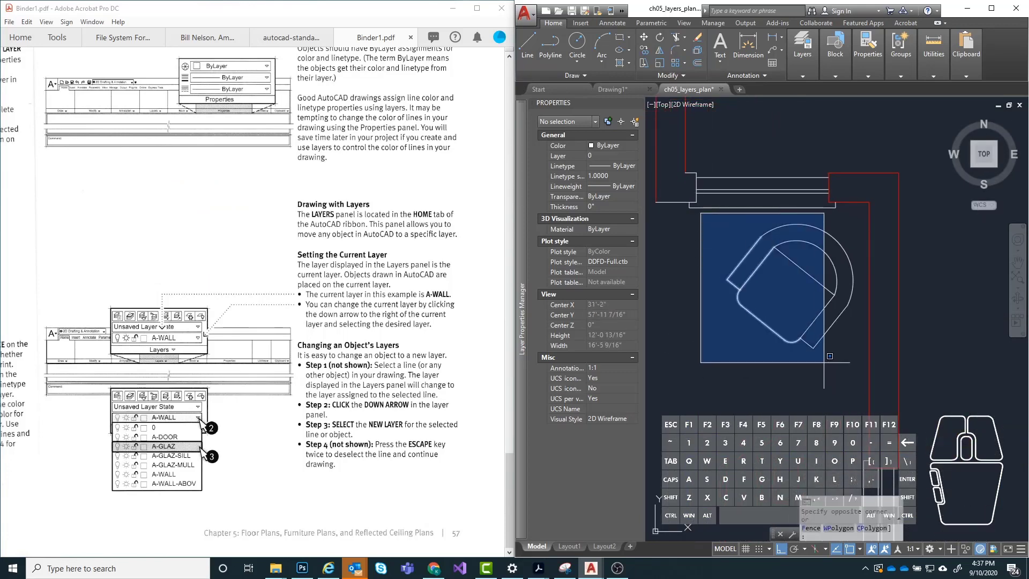
{"action": "left_click", "coordinate": [858, 369]}
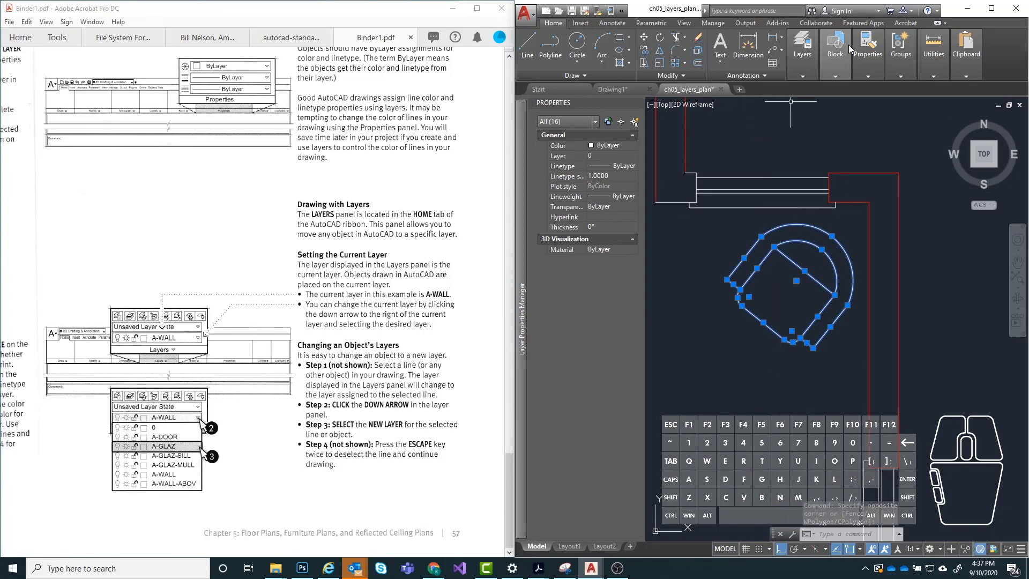
{"action": "left_click", "coordinate": [802, 75]}
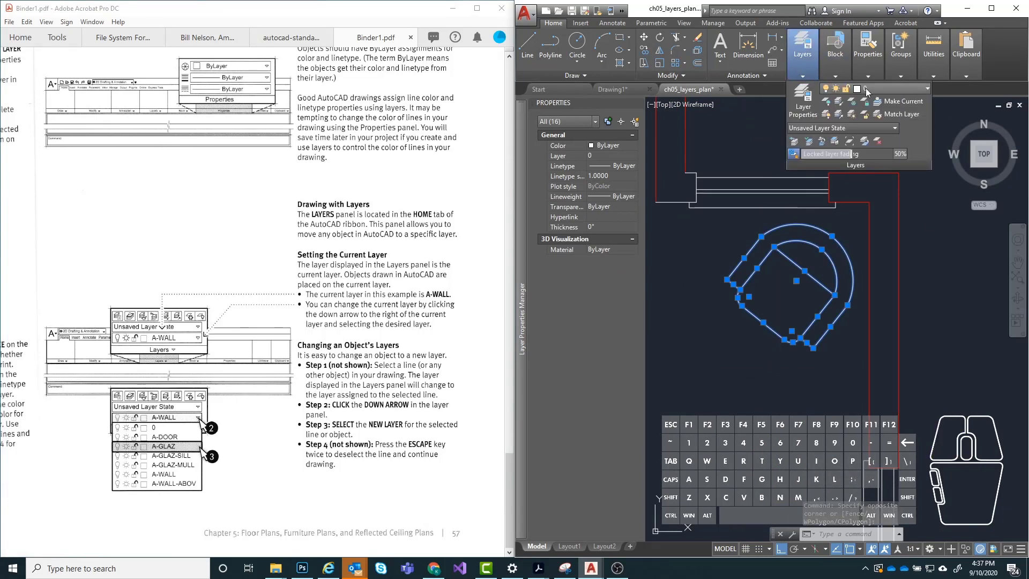
{"action": "left_click", "coordinate": [890, 88]}
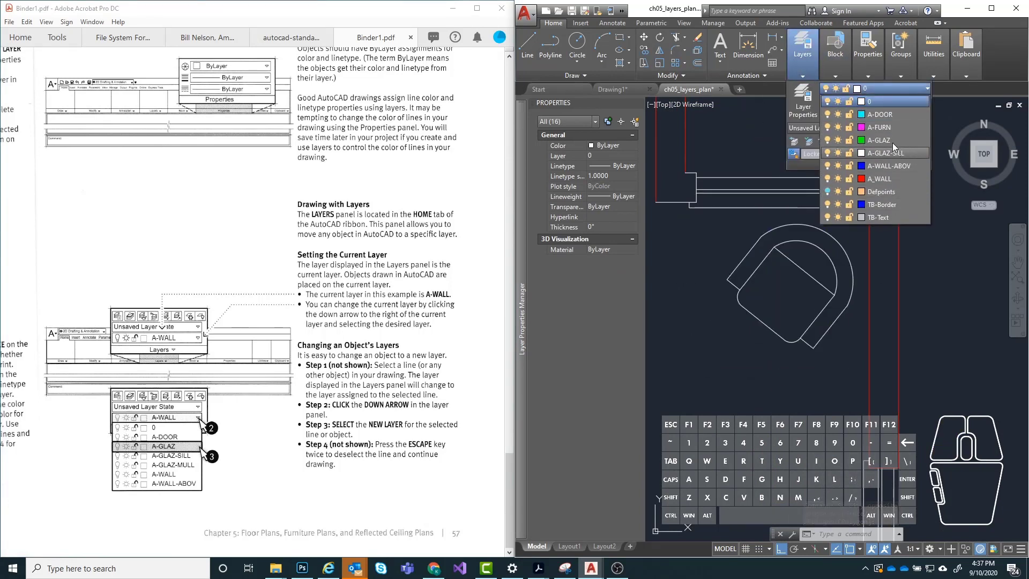
{"action": "left_click", "coordinate": [876, 127]}
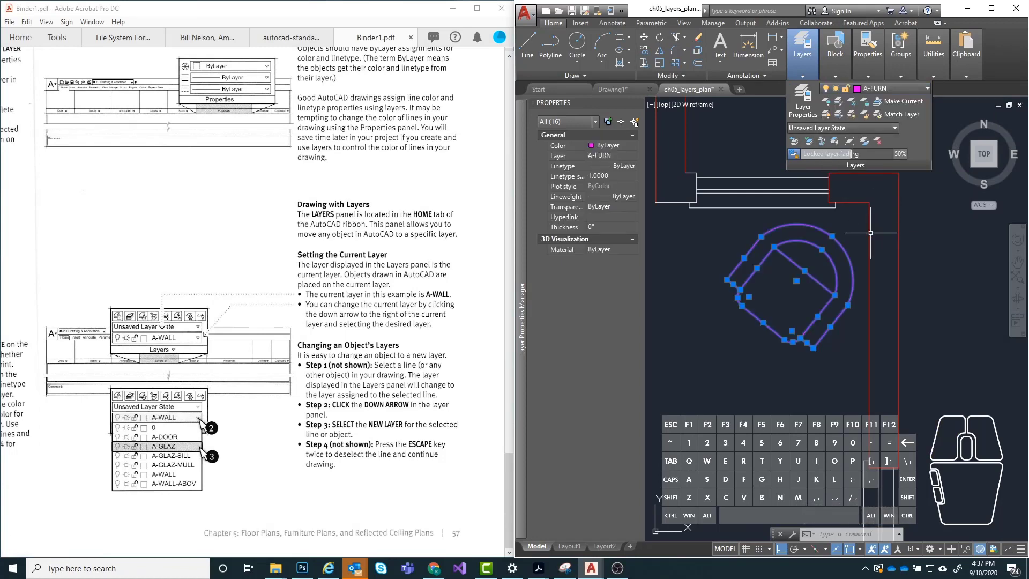
{"action": "scroll", "coordinate": [871, 310], "scroll_direction": "down", "scroll_amount": 2}
{"action": "key", "text": "Escape"}
{"action": "key", "text": "Escape"}
- Assign all lines of the angled sofa below the armchair to the A-FURN layer
{"action": "middle_click_drag", "start_coordinate": [831, 303], "coordinate": [864, 240]}
{"action": "scroll", "coordinate": [889, 250], "scroll_direction": "down", "scroll_amount": 4}
{"action": "middle_click_drag", "start_coordinate": [913, 311], "coordinate": [850, 266]}
{"action": "scroll", "coordinate": [777, 309], "scroll_direction": "up", "scroll_amount": 2}
{"action": "left_click", "coordinate": [739, 230]}
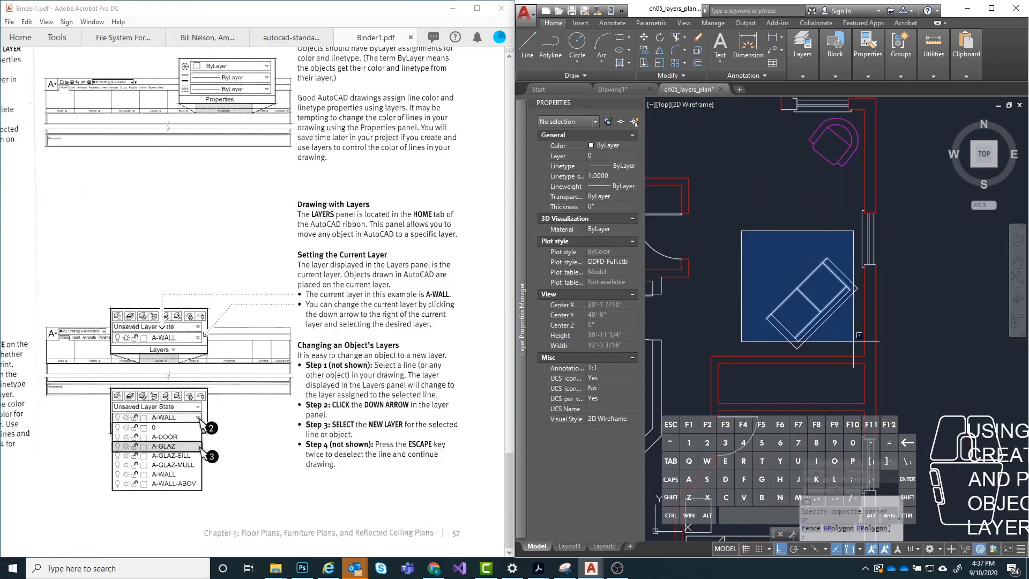
{"action": "left_click", "coordinate": [885, 376]}
{"action": "left_click", "coordinate": [802, 48]}
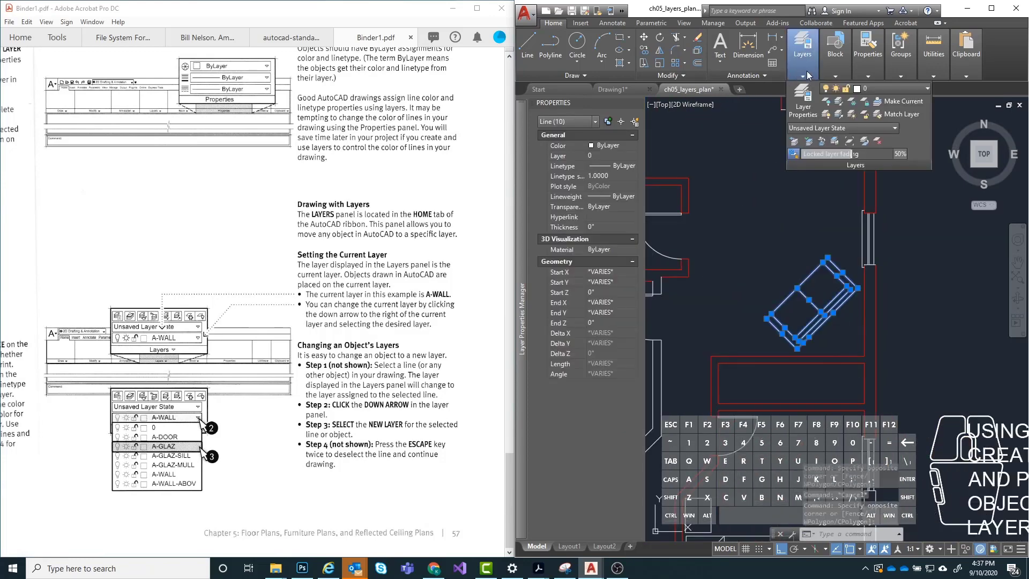
{"action": "left_click", "coordinate": [852, 89]}
{"action": "left_click", "coordinate": [881, 127]}
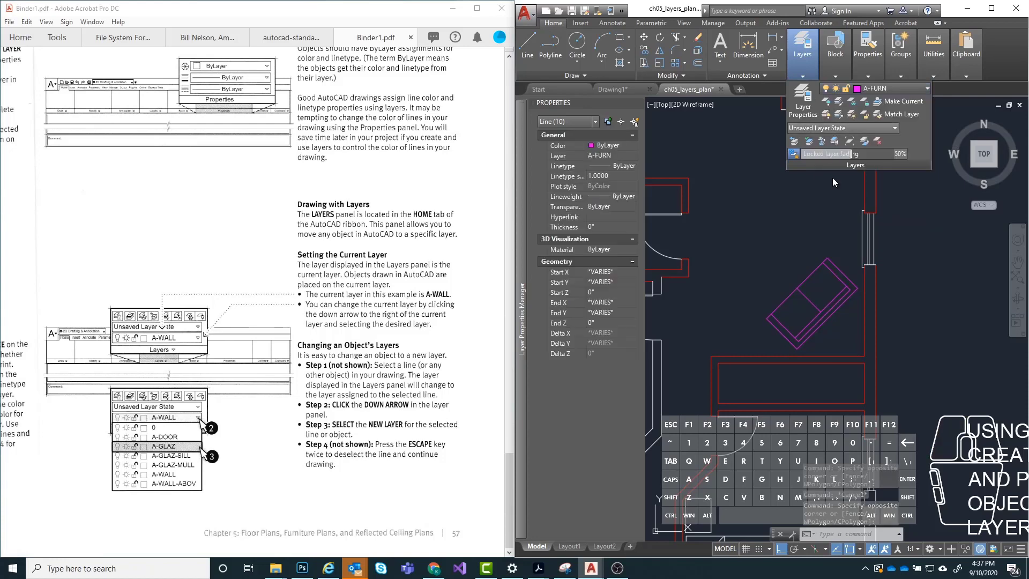
{"action": "key", "text": "Escape"}
{"action": "key", "text": "Escape"}
- Freeze the A-FURN layer with the layer Freeze command by picking the armchair
{"action": "scroll", "coordinate": [854, 246], "scroll_direction": "down", "scroll_amount": 3}
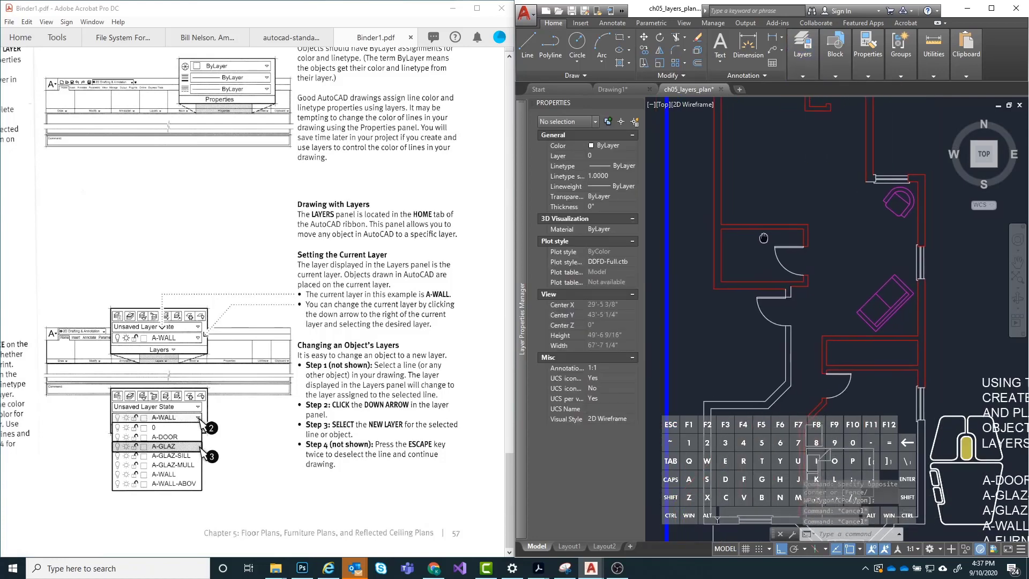
{"action": "middle_click_drag", "start_coordinate": [909, 230], "coordinate": [882, 219]}
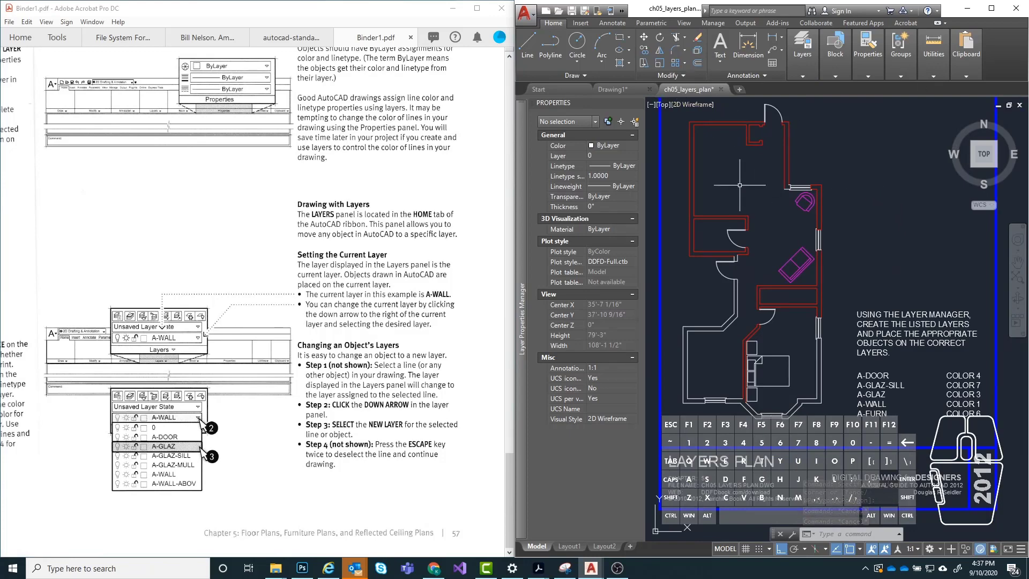
{"action": "left_click", "coordinate": [803, 75]}
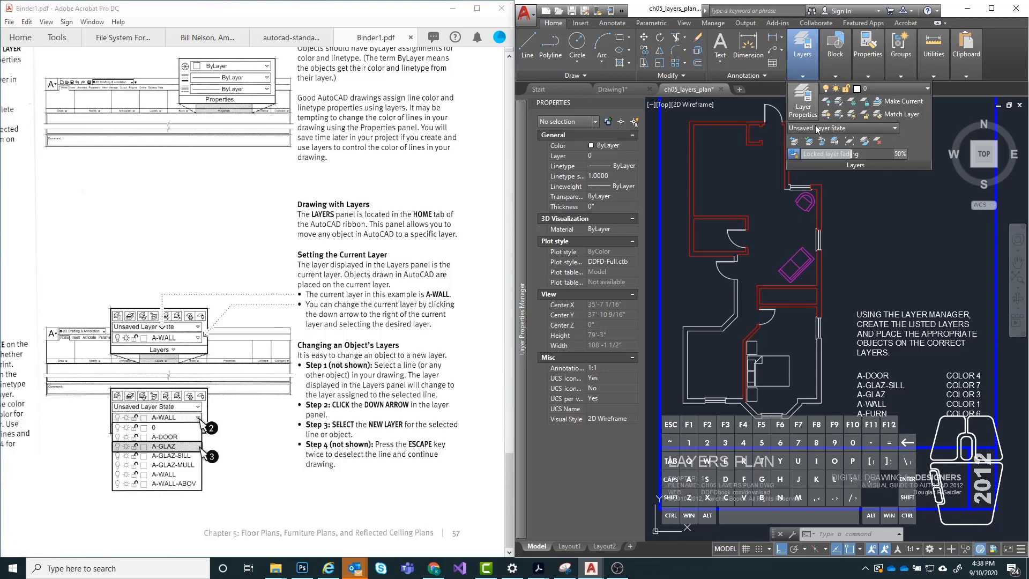
{"action": "left_click", "coordinate": [853, 101]}
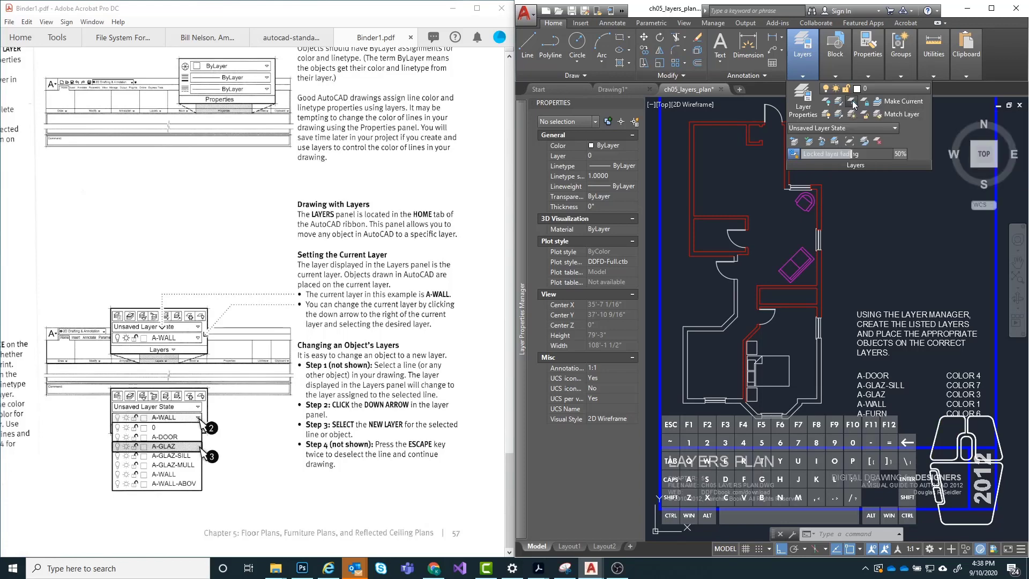
{"action": "scroll", "coordinate": [798, 206], "scroll_direction": "up", "scroll_amount": 6}
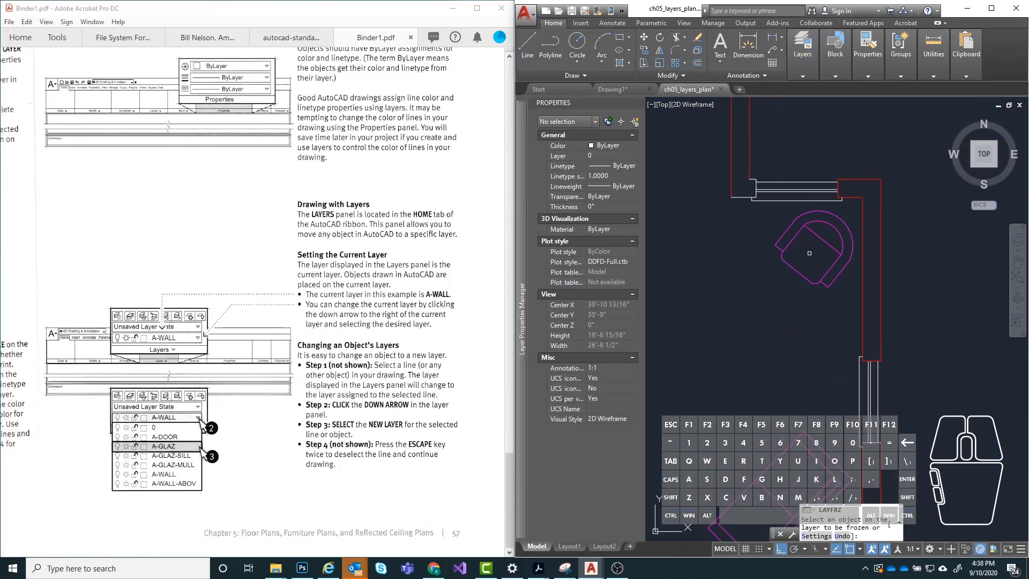
{"action": "scroll", "coordinate": [829, 230], "scroll_direction": "down", "scroll_amount": 3}
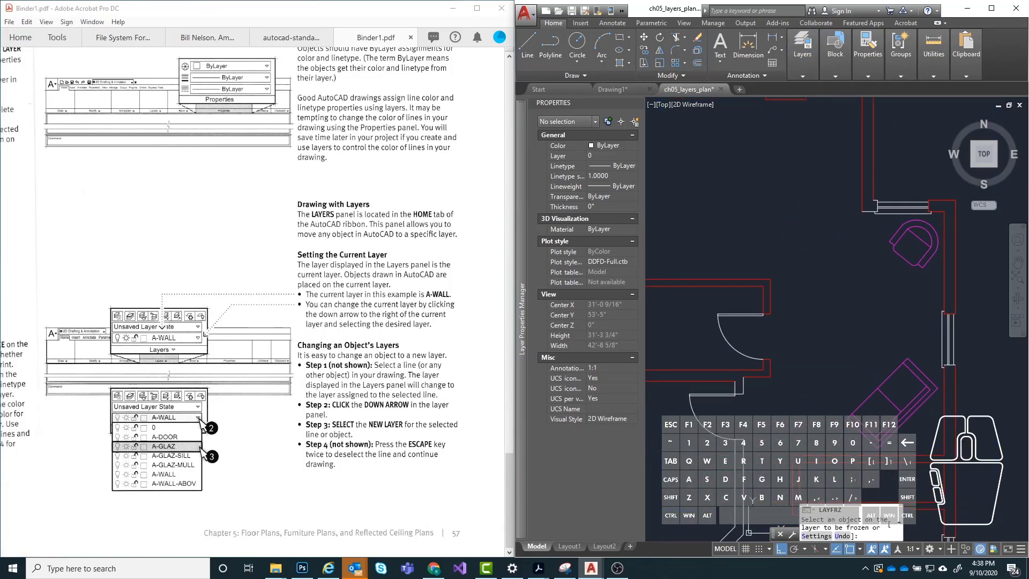
{"action": "scroll", "coordinate": [783, 256], "scroll_direction": "down", "scroll_amount": 3}
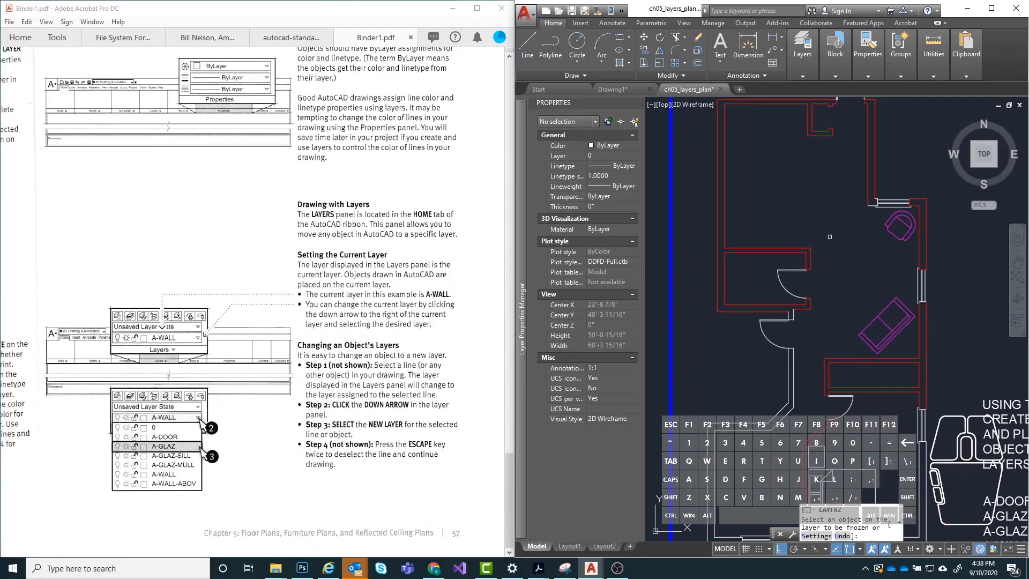
{"action": "scroll", "coordinate": [936, 231], "scroll_direction": "up", "scroll_amount": 3}
{"action": "scroll", "coordinate": [847, 257], "scroll_direction": "down", "scroll_amount": 3}
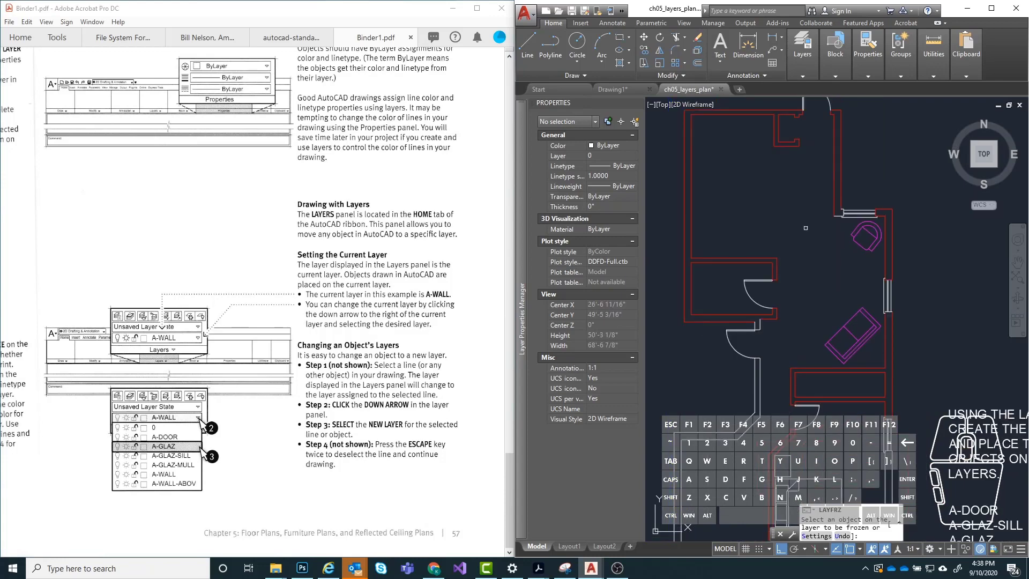
{"action": "left_click", "coordinate": [862, 246]}
{"action": "middle_click_drag", "start_coordinate": [943, 280], "coordinate": [928, 246]}
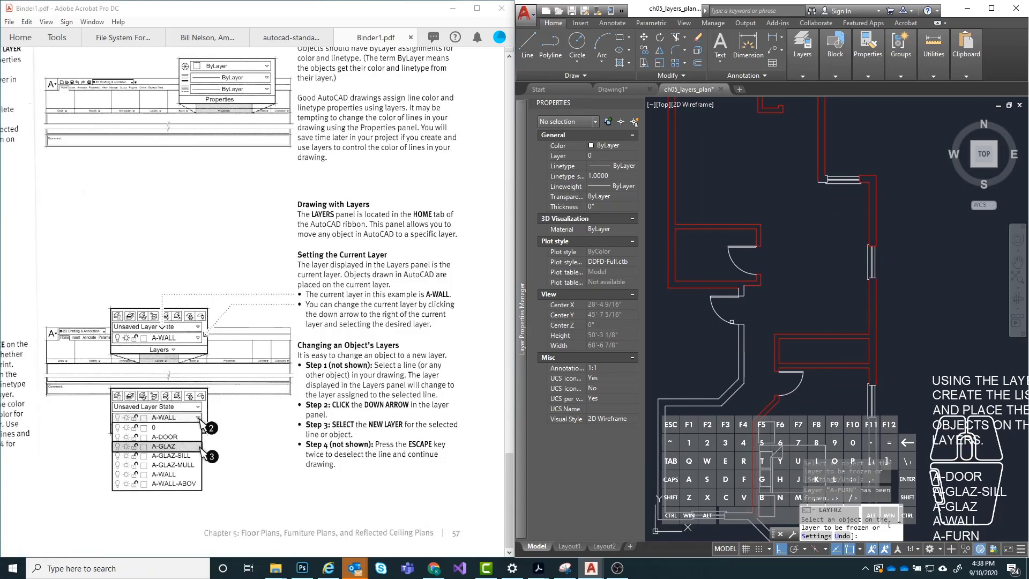
{"action": "scroll", "coordinate": [785, 222], "scroll_direction": "down", "scroll_amount": 3}
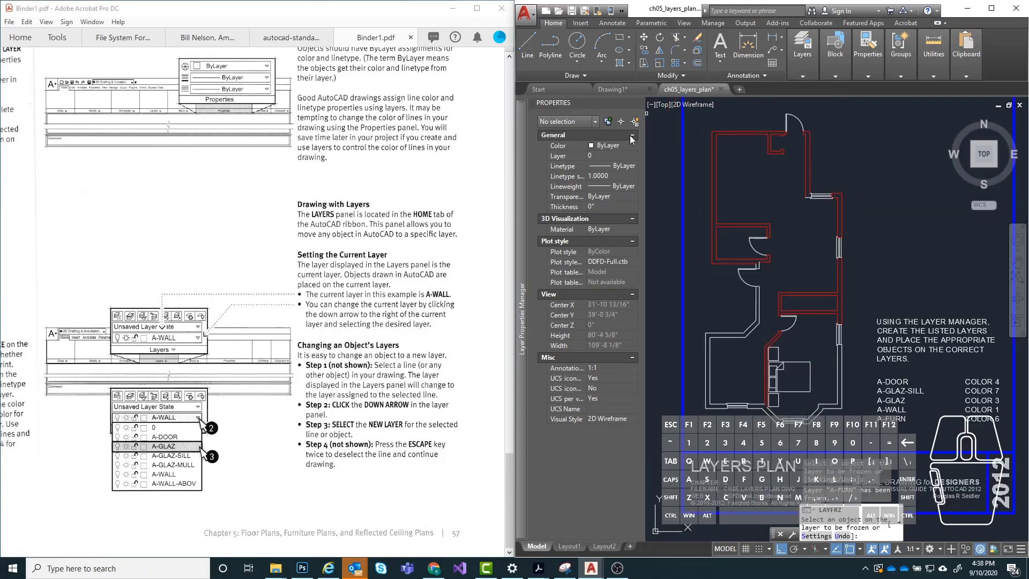
- Toggle the freeze state of A-FURN in the Layer Properties Manager, leaving the layer thawed
{"action": "mouse_move", "coordinate": [520, 269]}
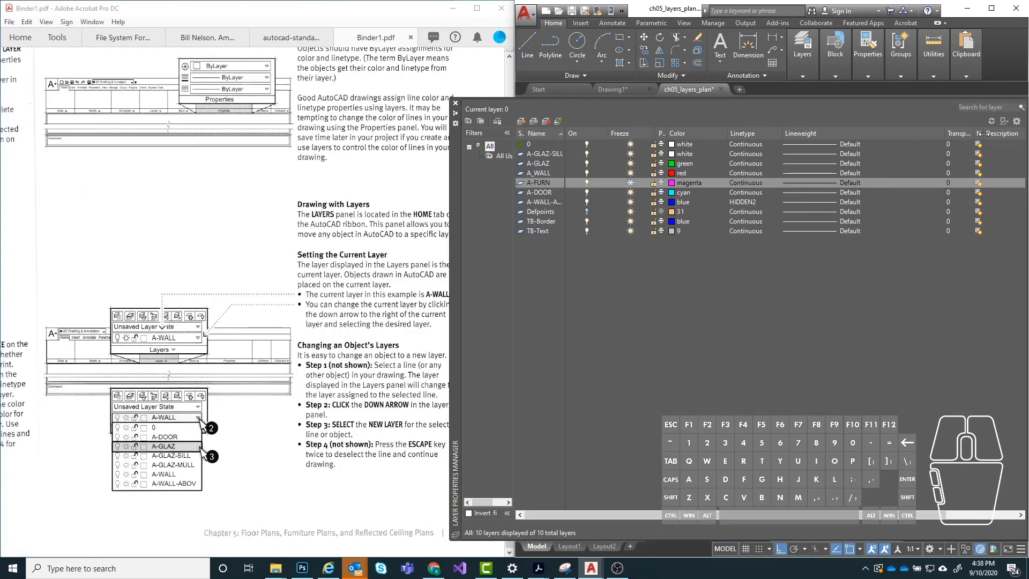
{"action": "left_click_drag", "start_coordinate": [984, 134], "coordinate": [1009, 134]}
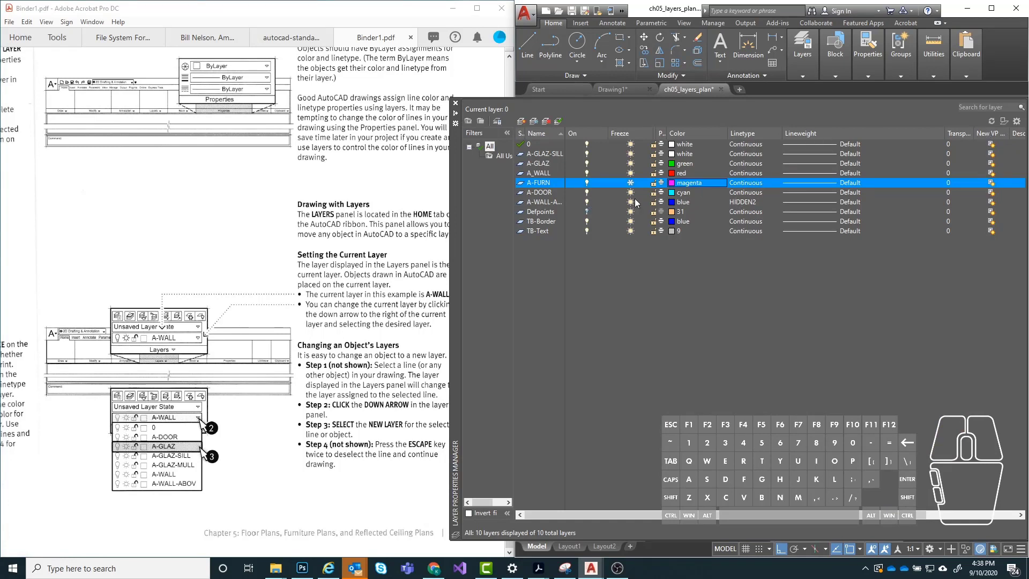
{"action": "left_click", "coordinate": [631, 183]}
{"action": "left_click", "coordinate": [630, 184]}
{"action": "left_click", "coordinate": [631, 184]}
{"action": "left_click", "coordinate": [631, 183]}
{"action": "double_click", "coordinate": [455, 118]}
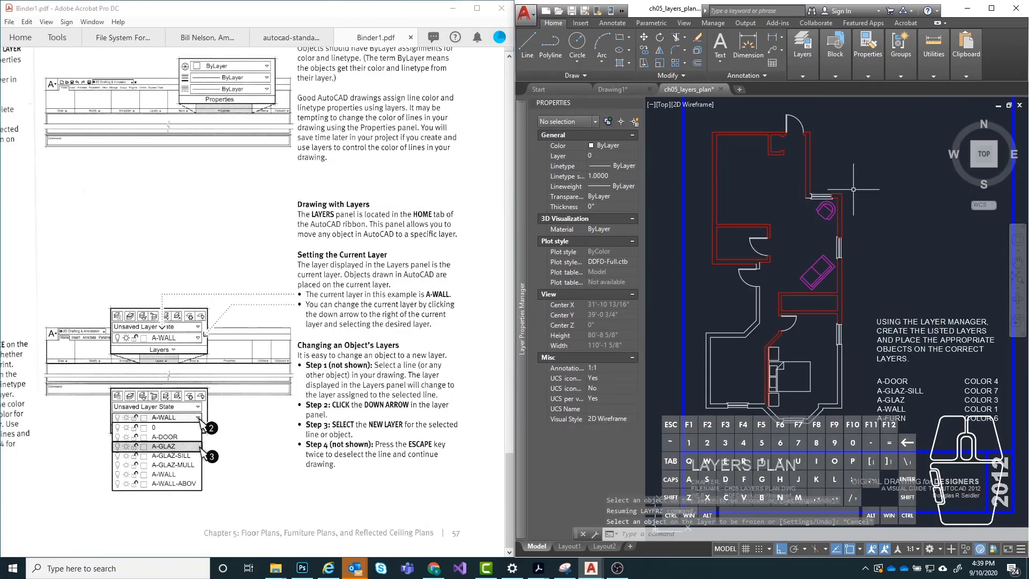
{"action": "middle_click_drag", "start_coordinate": [731, 255], "coordinate": [782, 256]}
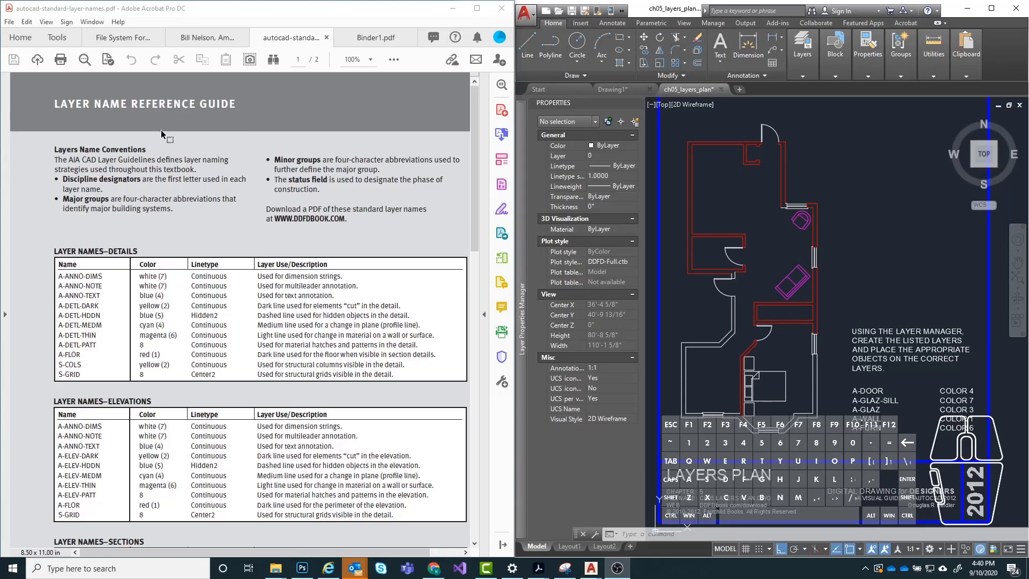
- Examine the layer names, colors, linetypes and uses for details, elevations, sections and plans in the Layer Name Reference Guide PDF
{"action": "scroll", "coordinate": [169, 141], "scroll_direction": "down", "scroll_amount": 1}
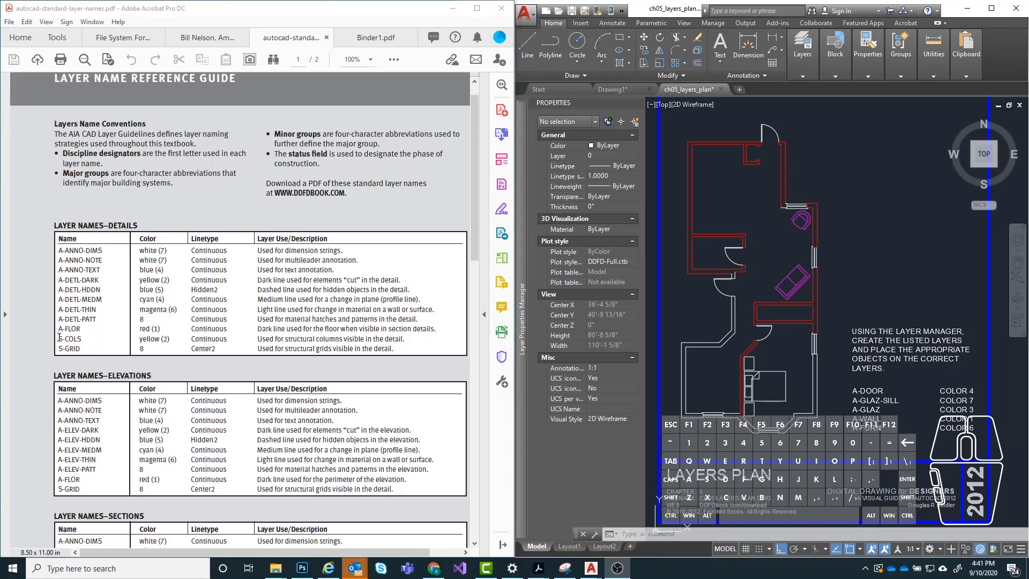
{"action": "scroll", "coordinate": [63, 347], "scroll_direction": "down", "scroll_amount": 3}
{"action": "scroll", "coordinate": [64, 347], "scroll_direction": "down", "scroll_amount": 18}
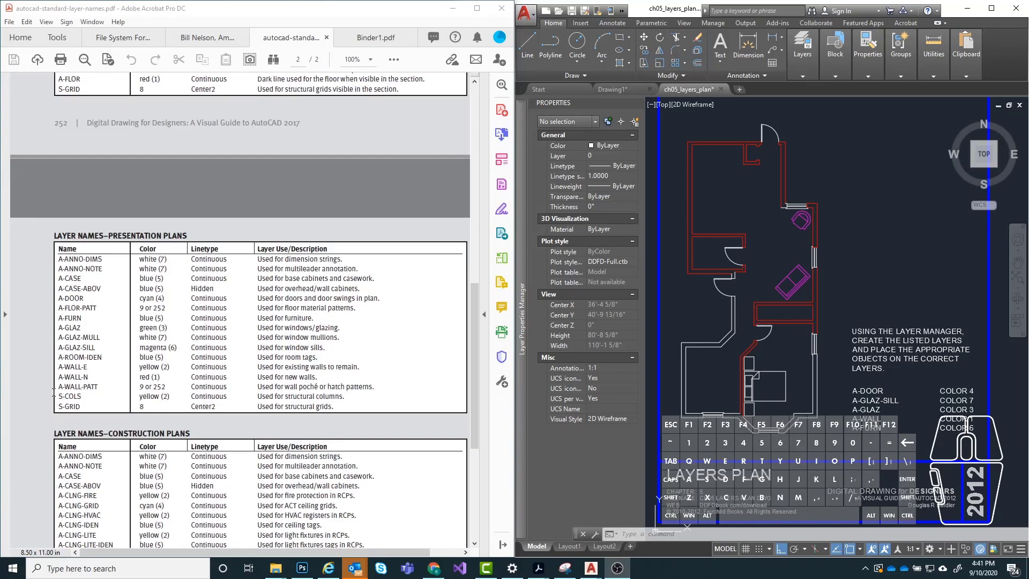
{"action": "scroll", "coordinate": [72, 348], "scroll_direction": "down", "scroll_amount": 10}
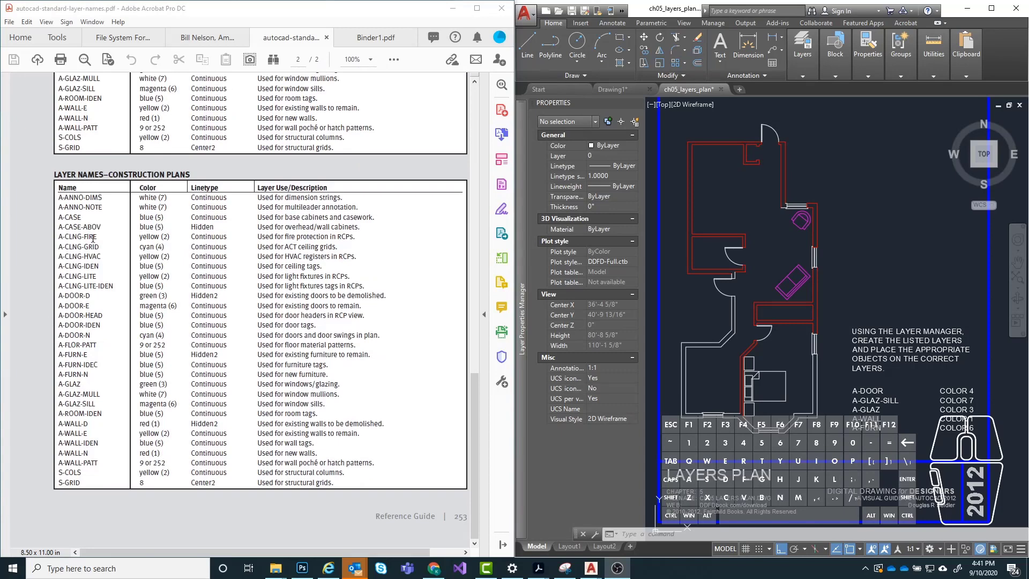
{"action": "scroll", "coordinate": [60, 324], "scroll_direction": "up", "scroll_amount": 6}
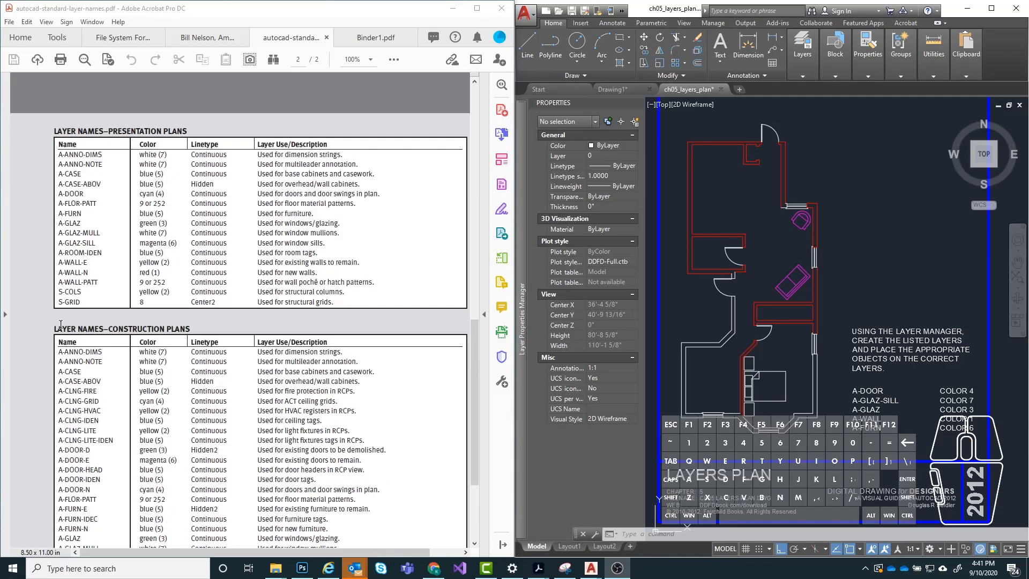
{"action": "scroll", "coordinate": [64, 283], "scroll_direction": "up", "scroll_amount": 15}
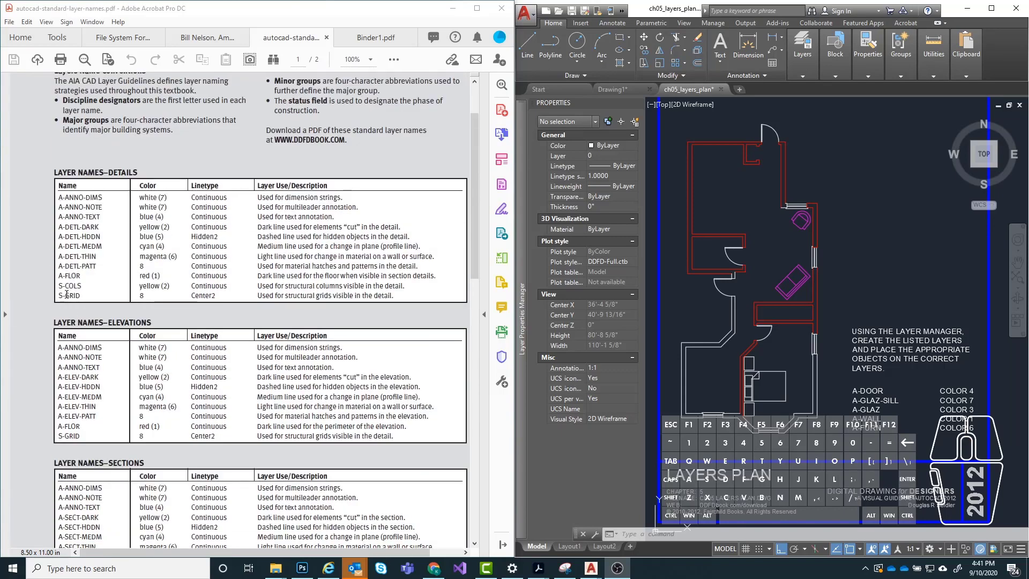
{"action": "scroll", "coordinate": [61, 276], "scroll_direction": "up", "scroll_amount": 3}
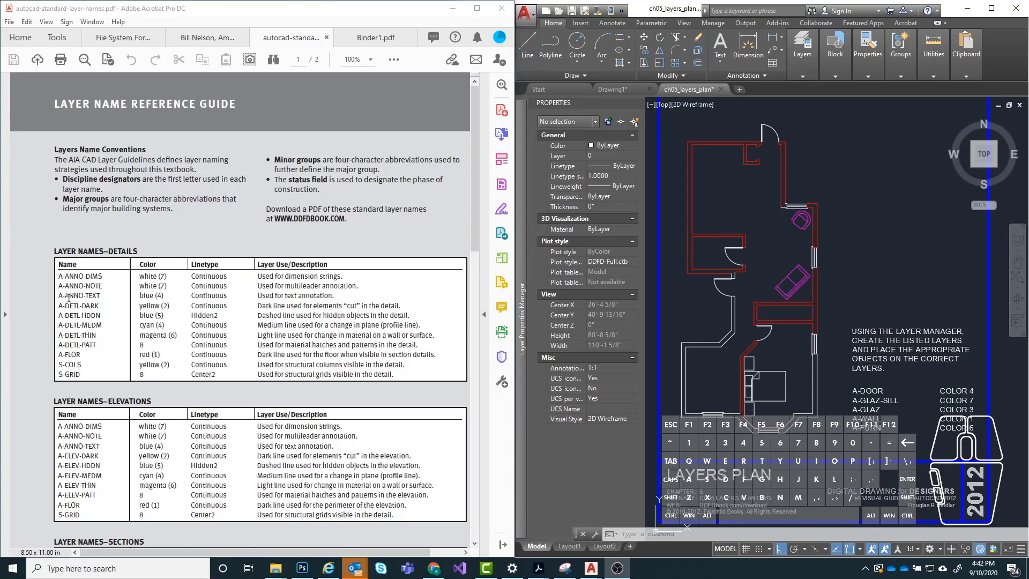
{"action": "scroll", "coordinate": [67, 310], "scroll_direction": "down", "scroll_amount": 1}
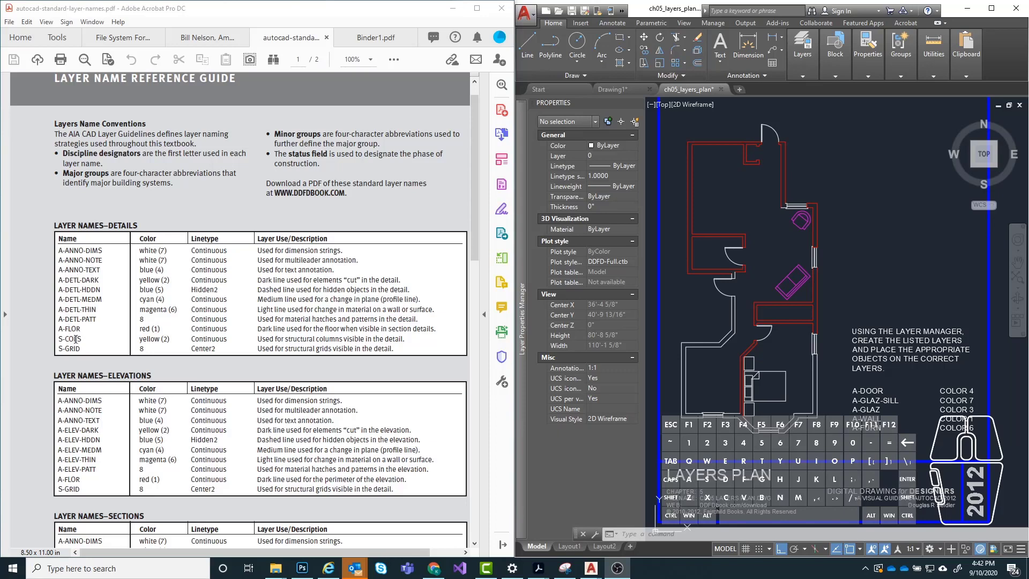
- Compare the layer name conventions with the detail, elevation, section, presentation plan and construction plan tables across both pages of the guide
{"action": "scroll", "coordinate": [67, 323], "scroll_direction": "down", "scroll_amount": 2}
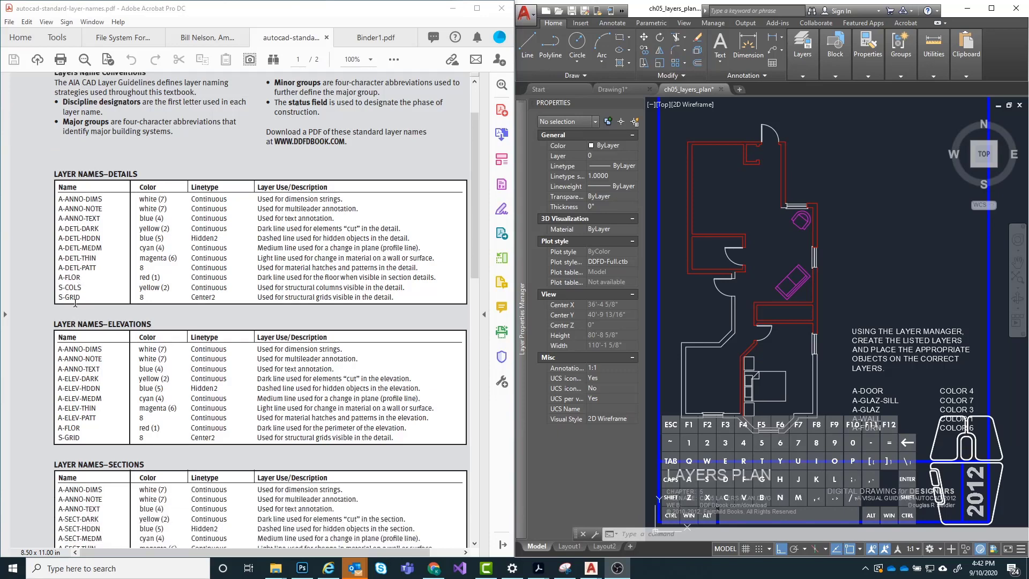
{"action": "scroll", "coordinate": [75, 302], "scroll_direction": "down", "scroll_amount": 4}
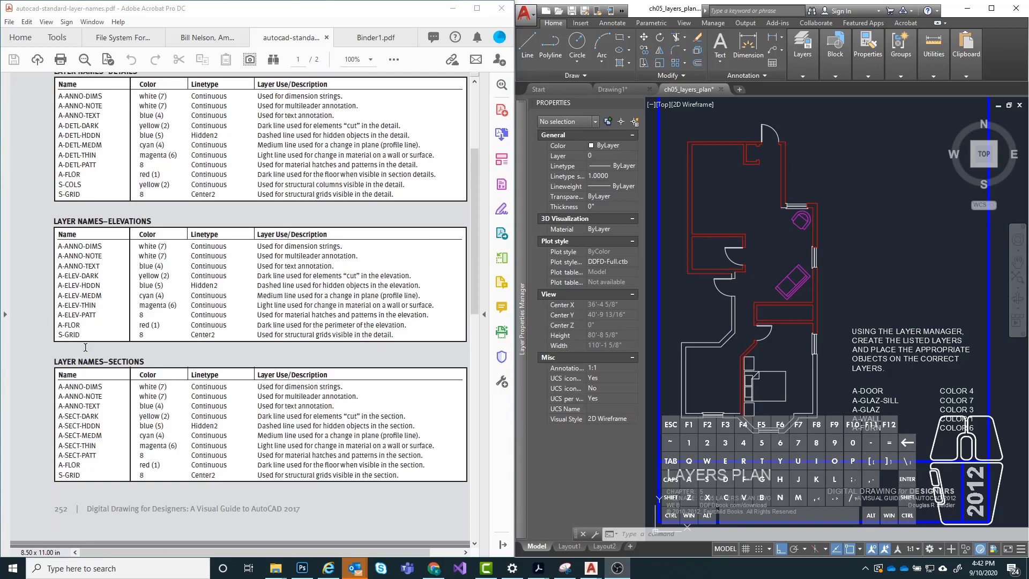
{"action": "scroll", "coordinate": [89, 384], "scroll_direction": "down", "scroll_amount": 2}
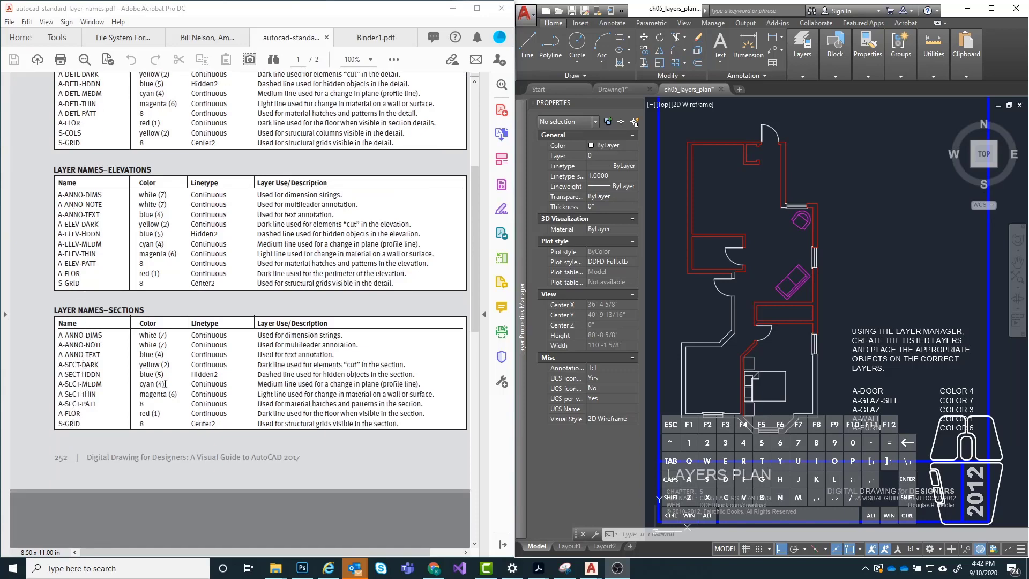
{"action": "scroll", "coordinate": [165, 384], "scroll_direction": "up", "scroll_amount": 9}
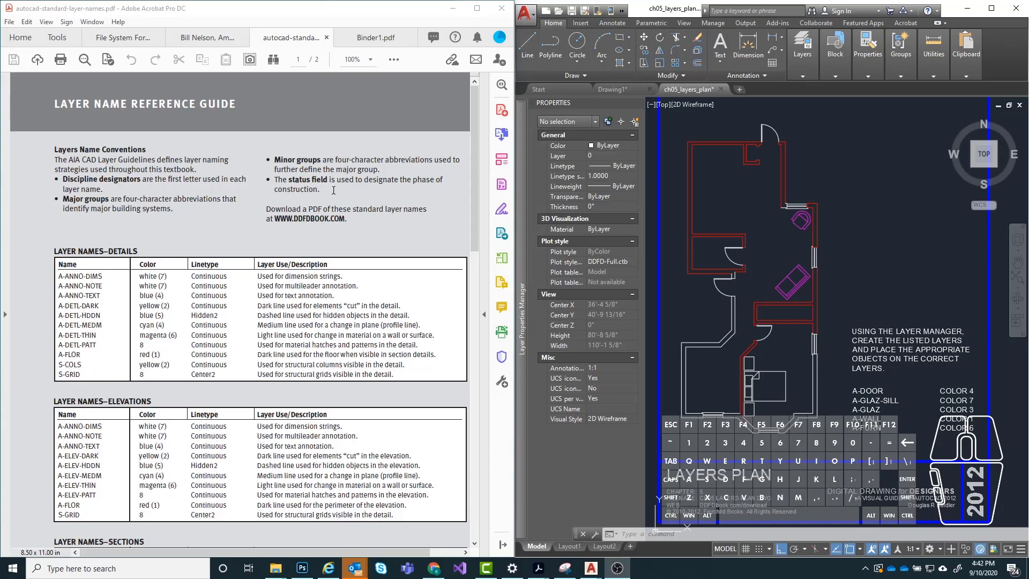
{"action": "scroll", "coordinate": [333, 191], "scroll_direction": "down", "scroll_amount": 2}
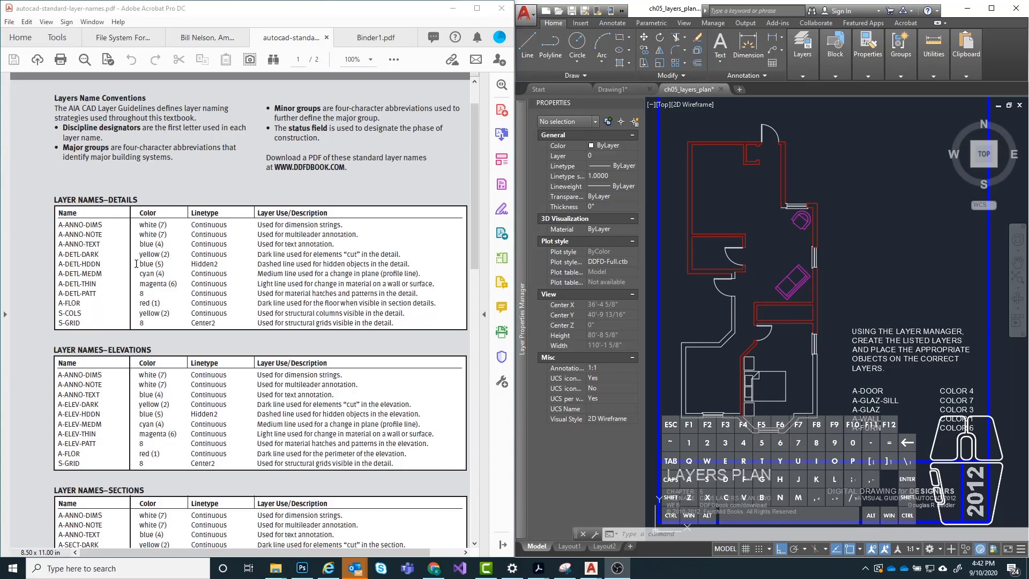
{"action": "scroll", "coordinate": [201, 268], "scroll_direction": "down", "scroll_amount": 5}
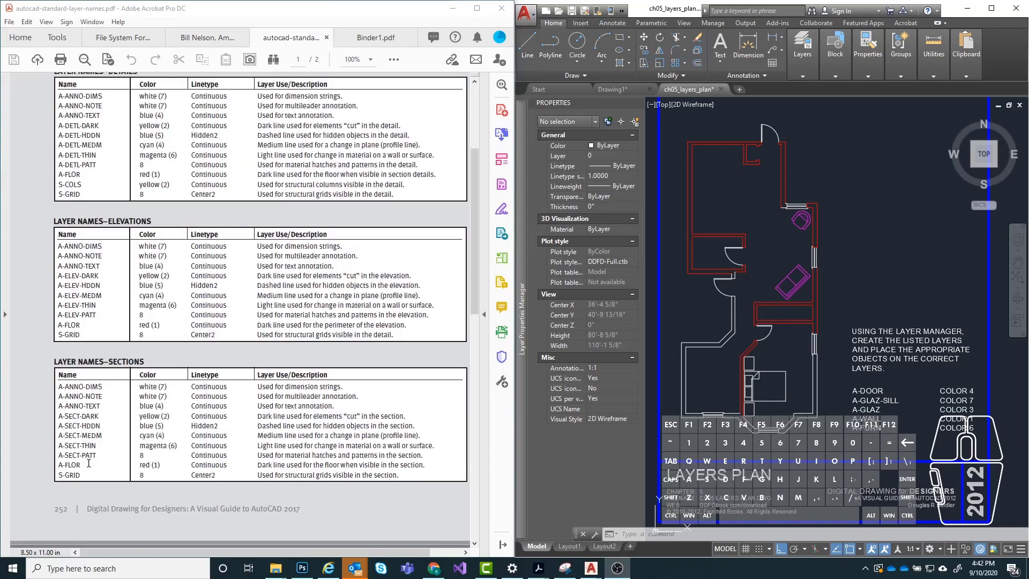
{"action": "scroll", "coordinate": [89, 459], "scroll_direction": "down", "scroll_amount": 18}
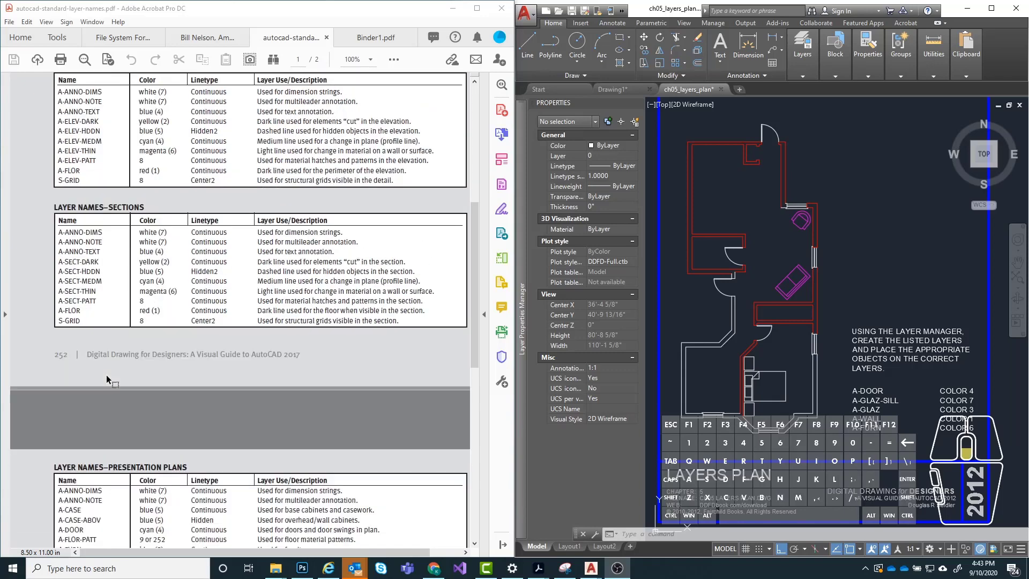
{"action": "scroll", "coordinate": [100, 343], "scroll_direction": "down", "scroll_amount": 4}
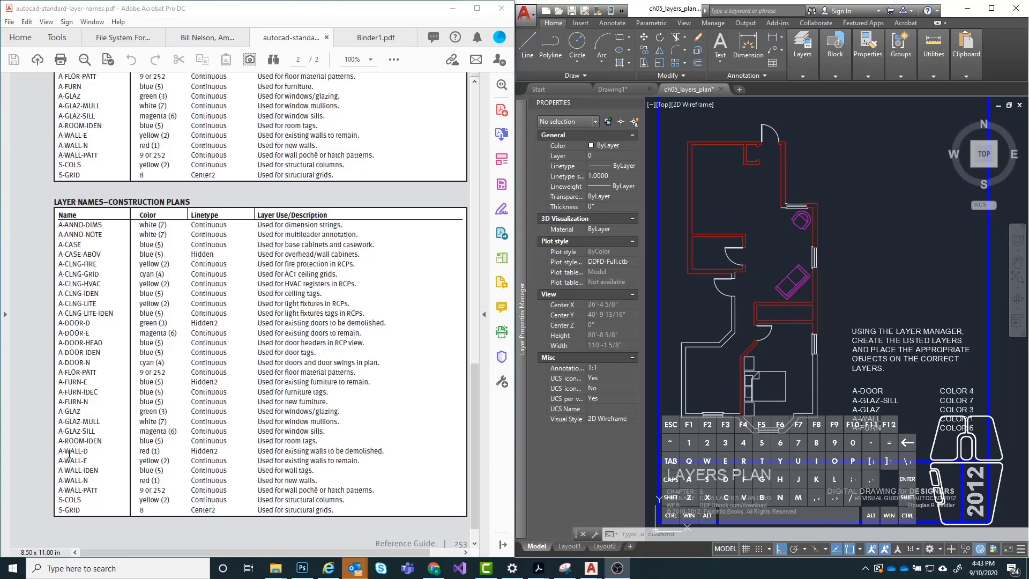
{"action": "scroll", "coordinate": [341, 241], "scroll_direction": "up", "scroll_amount": 15}
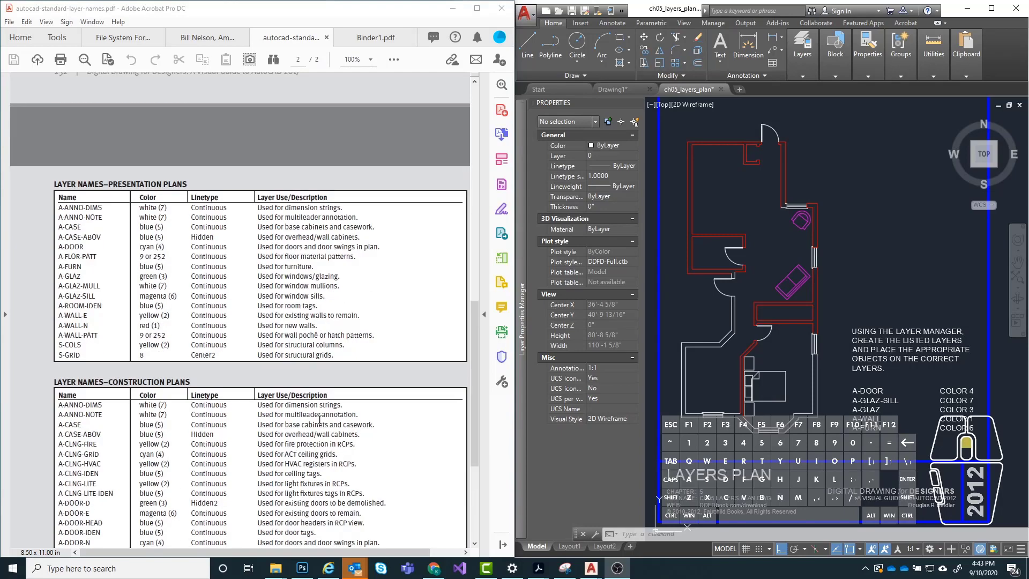
{"action": "scroll", "coordinate": [341, 241], "scroll_direction": "up", "scroll_amount": 4}
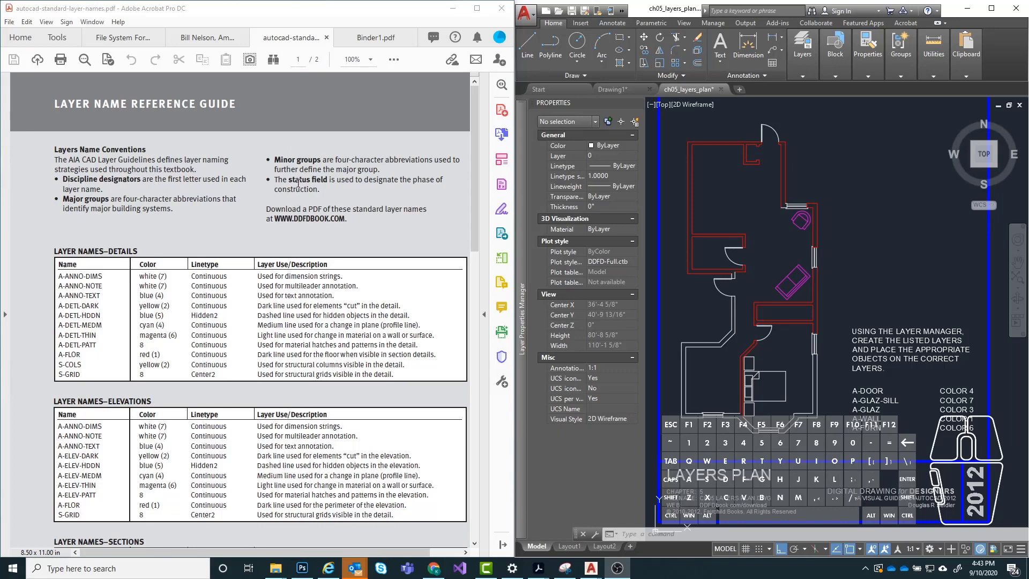
{"action": "scroll", "coordinate": [309, 354], "scroll_direction": "down", "scroll_amount": 5}
{"action": "scroll", "coordinate": [308, 354], "scroll_direction": "down", "scroll_amount": 10}
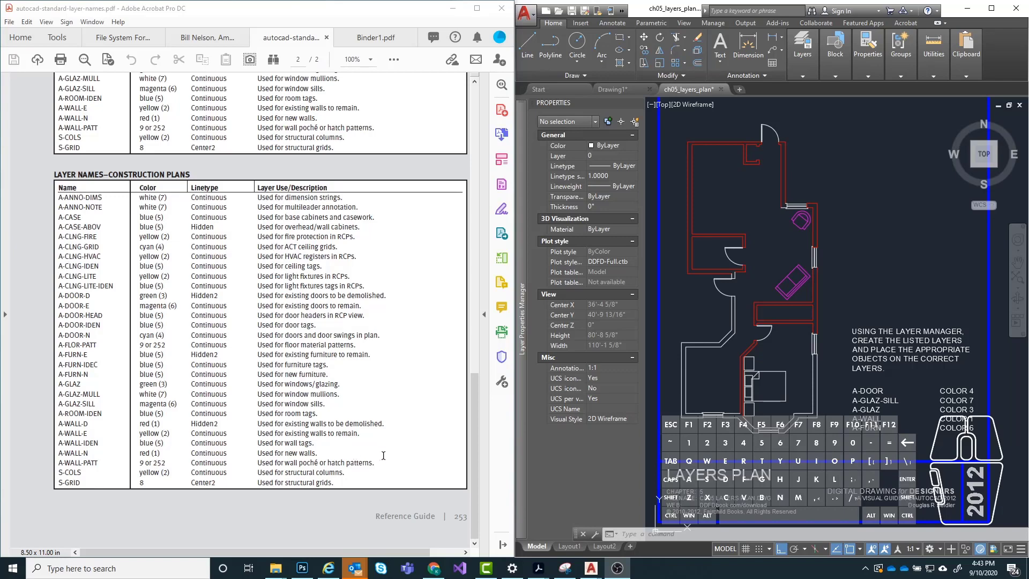
{"action": "scroll", "coordinate": [393, 454], "scroll_direction": "down", "scroll_amount": 1}
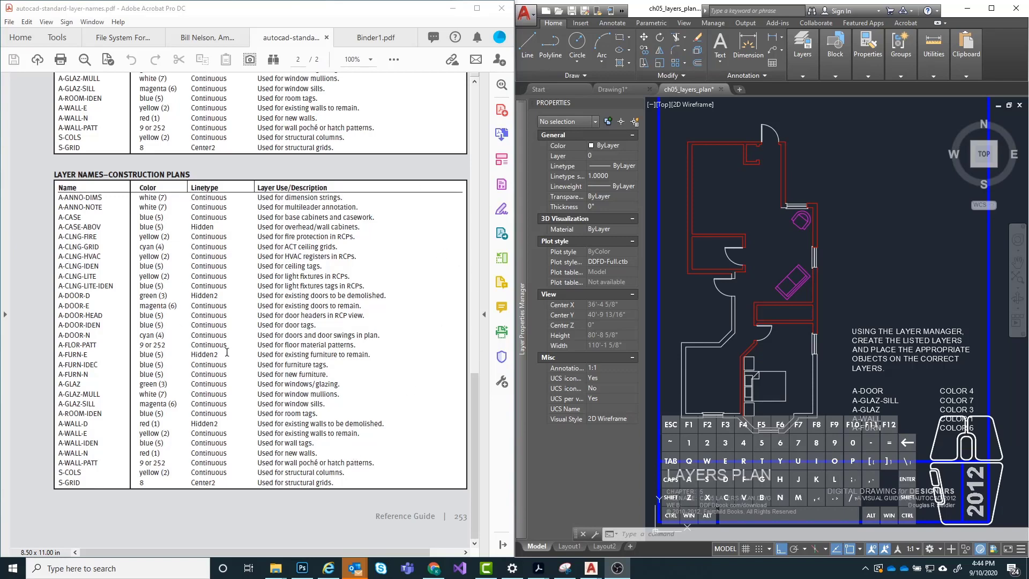